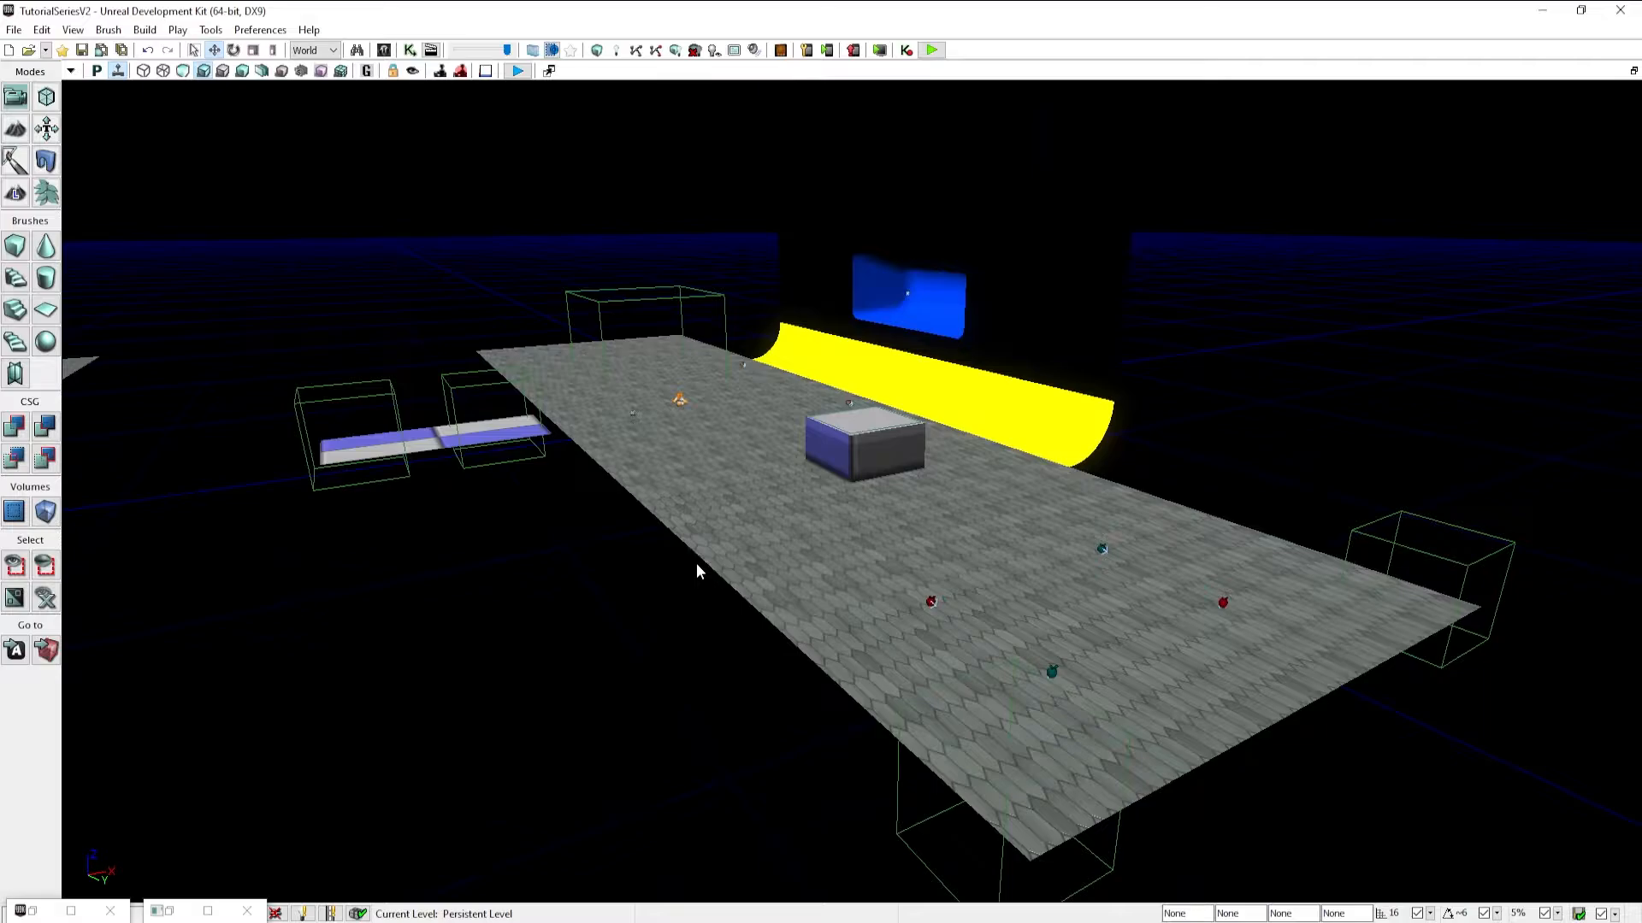
right_drag(1171, 821, 1153, 845)
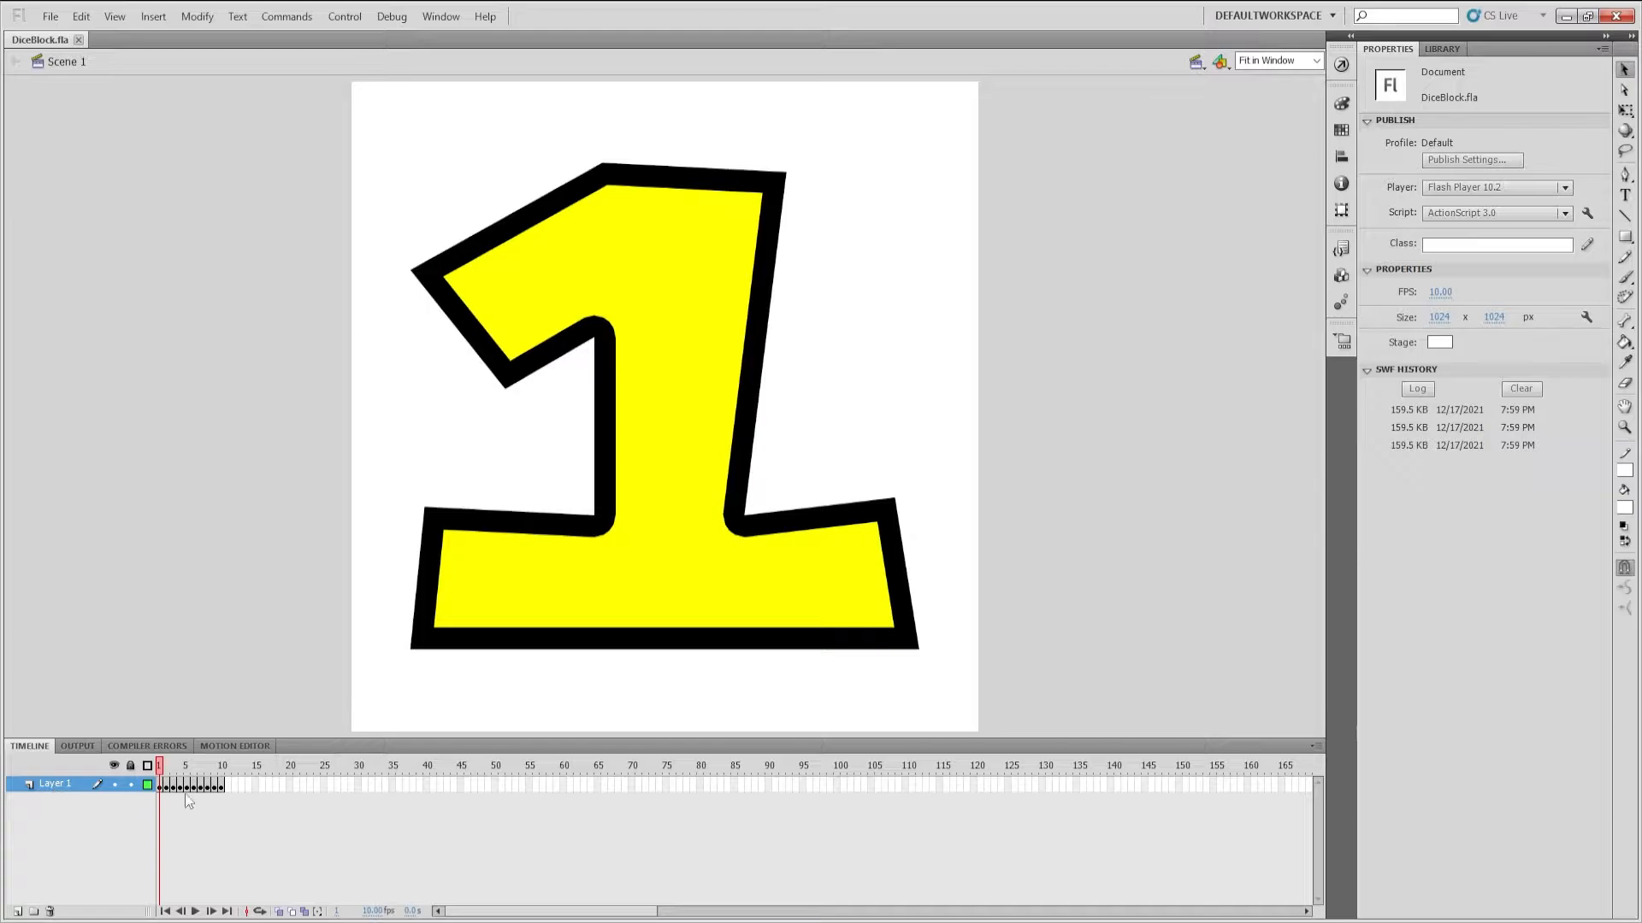
key(alt+f)
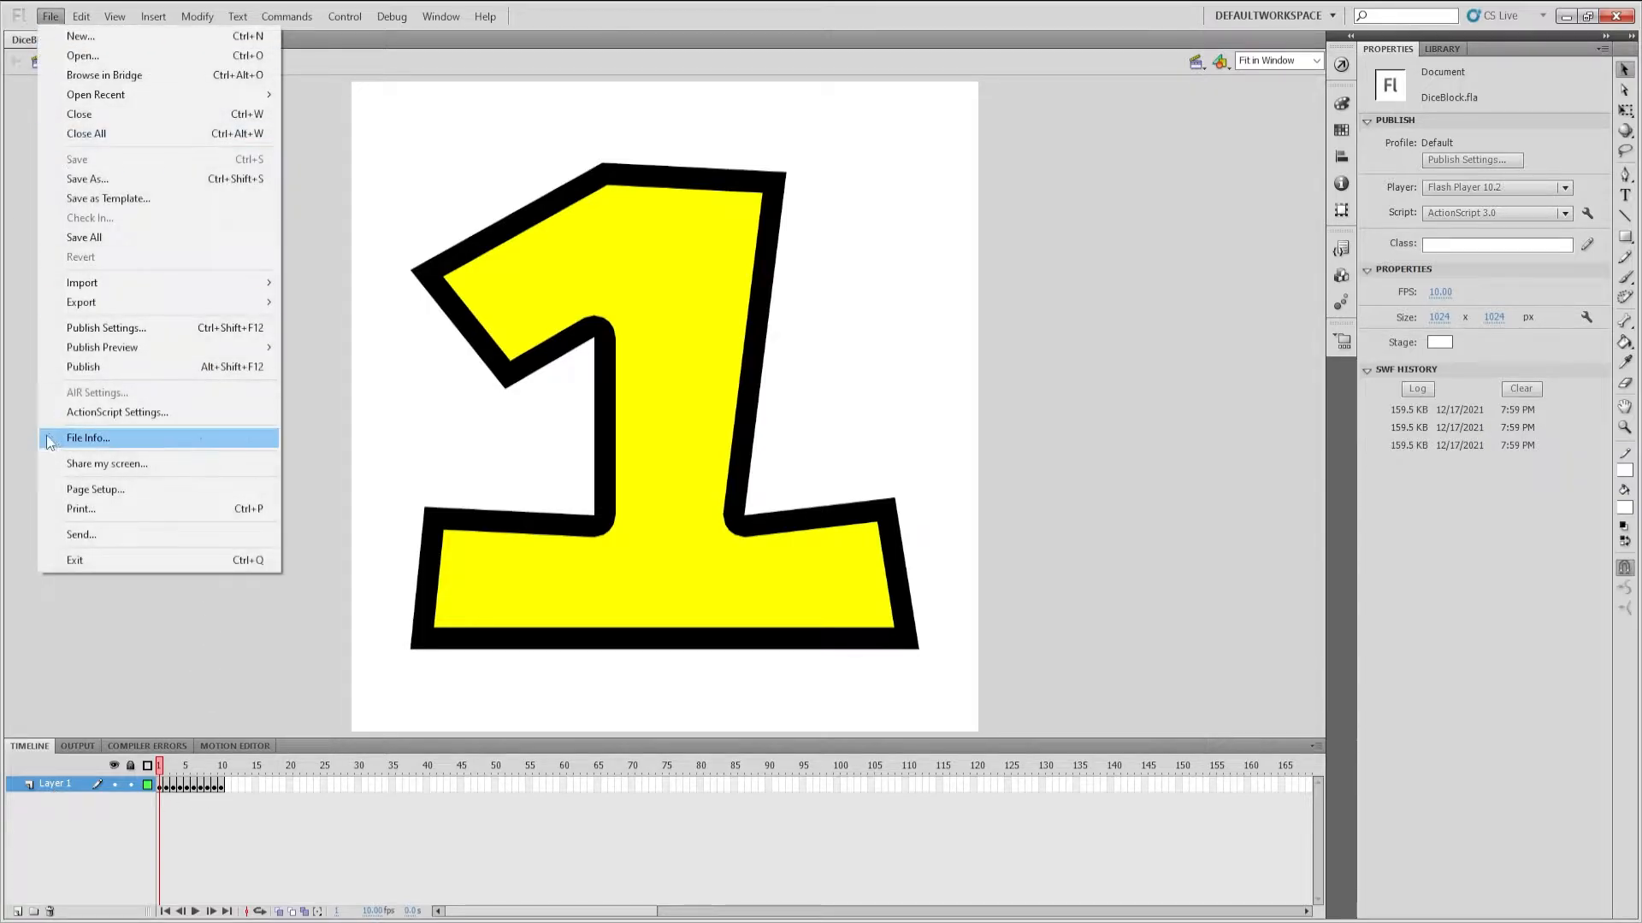
key(Escape)
key(Escape)
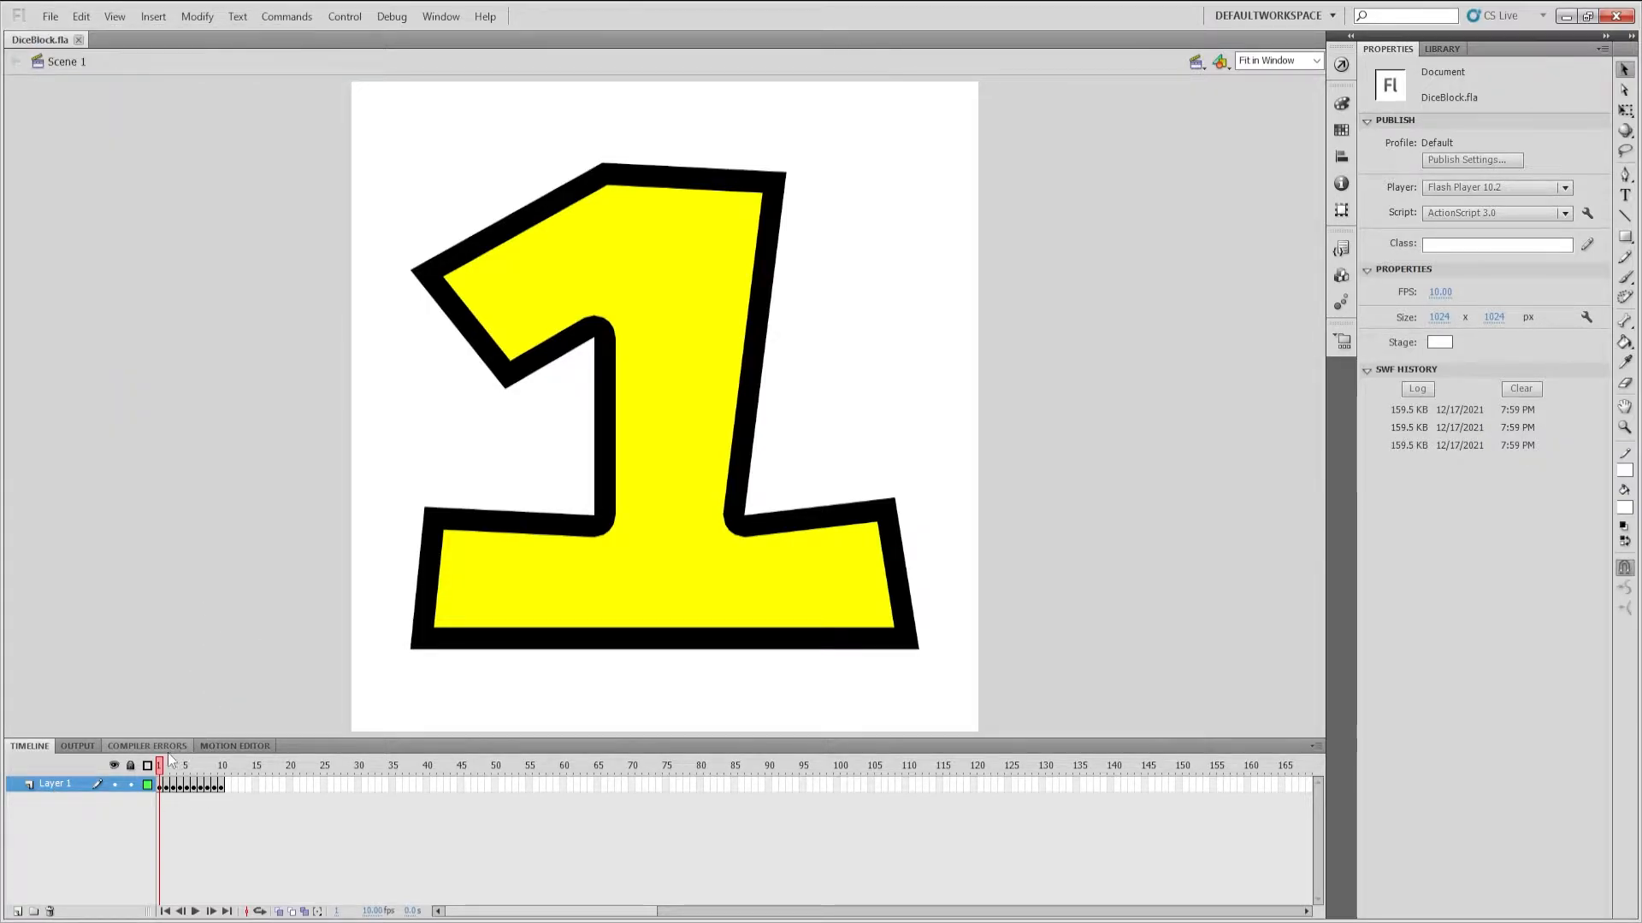
Scrub the timeline from frame 1 to frame 10 and play a test of the DiceBlock movie, closing the preview
drag(162, 774, 222, 776)
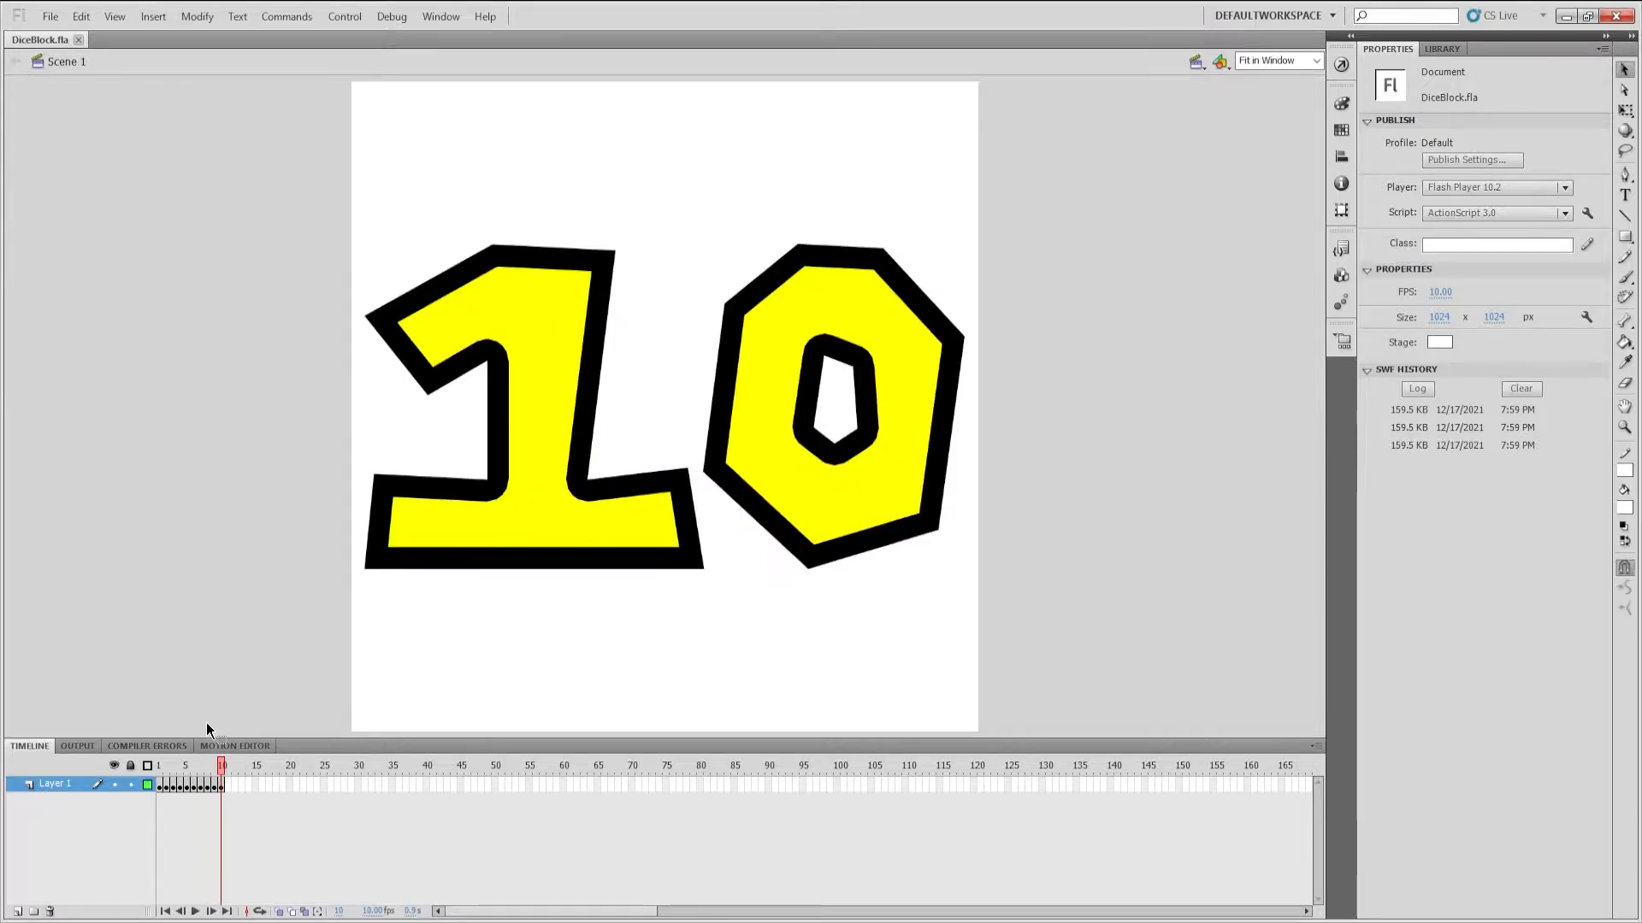
key(ctrl+Return)
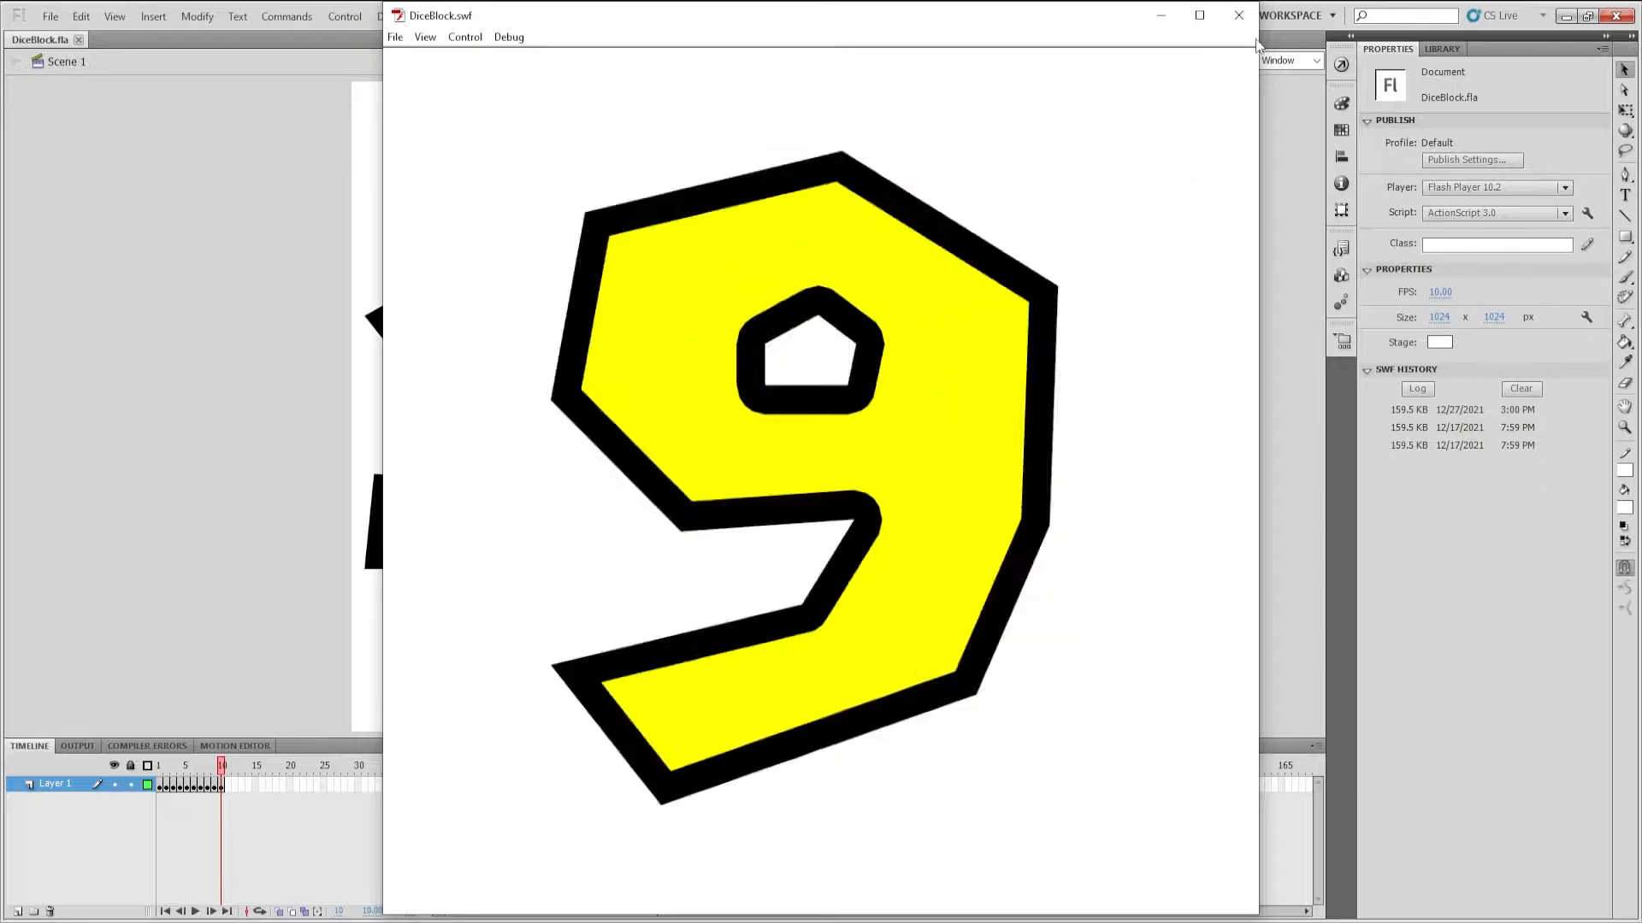
click(1238, 15)
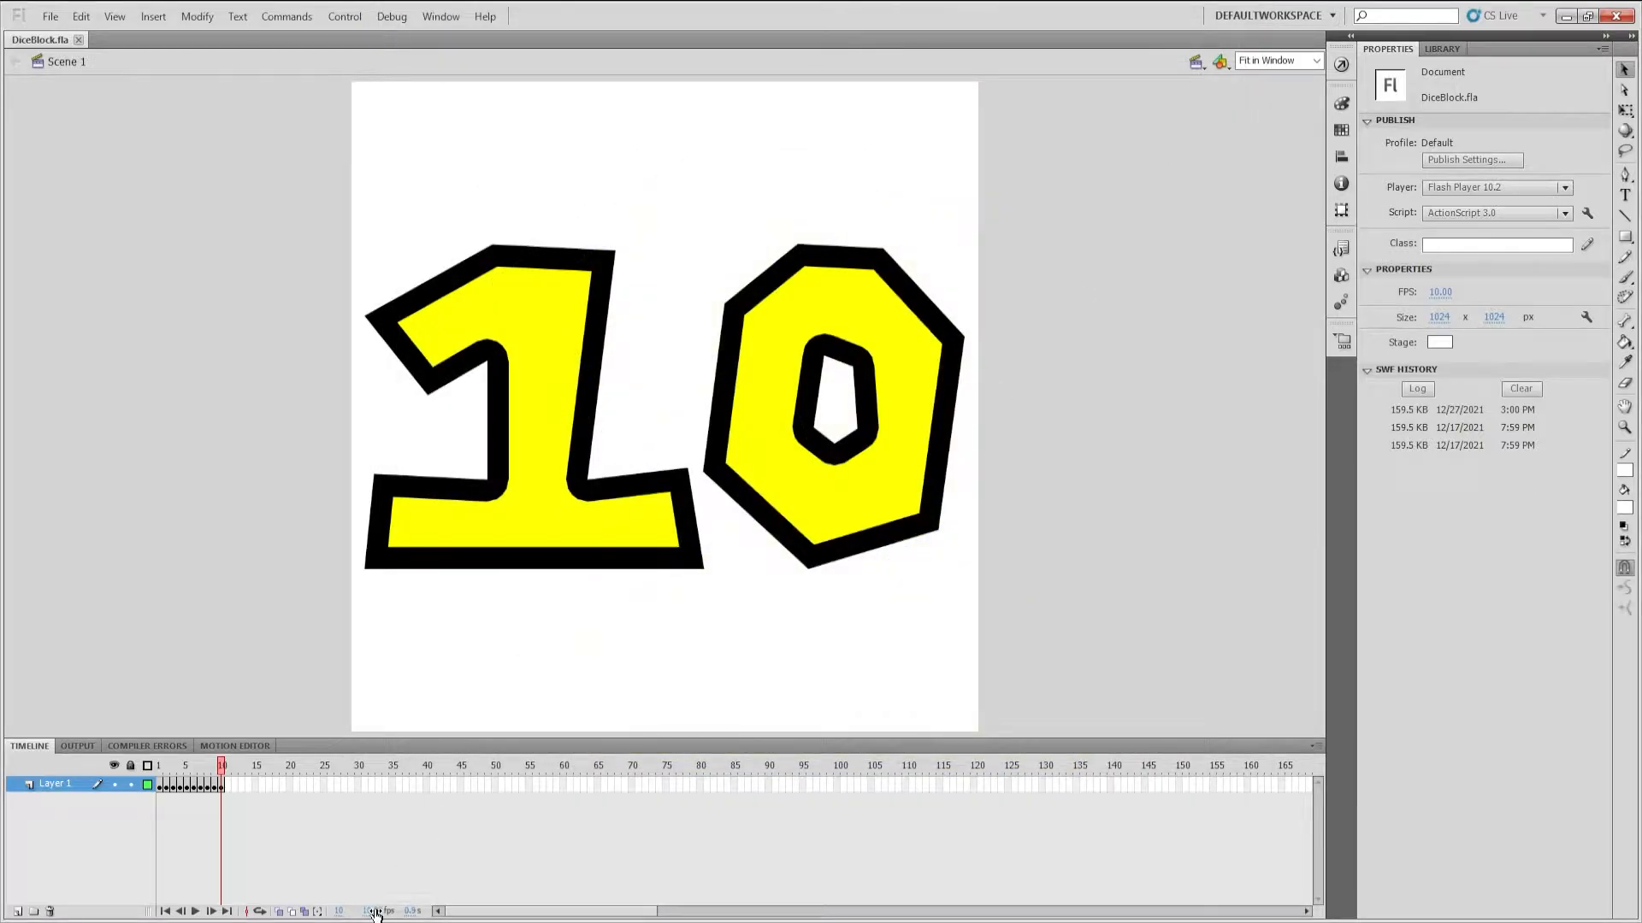
Preview several of the number bitmaps in the document's library, ending on 1.png
click(1426, 49)
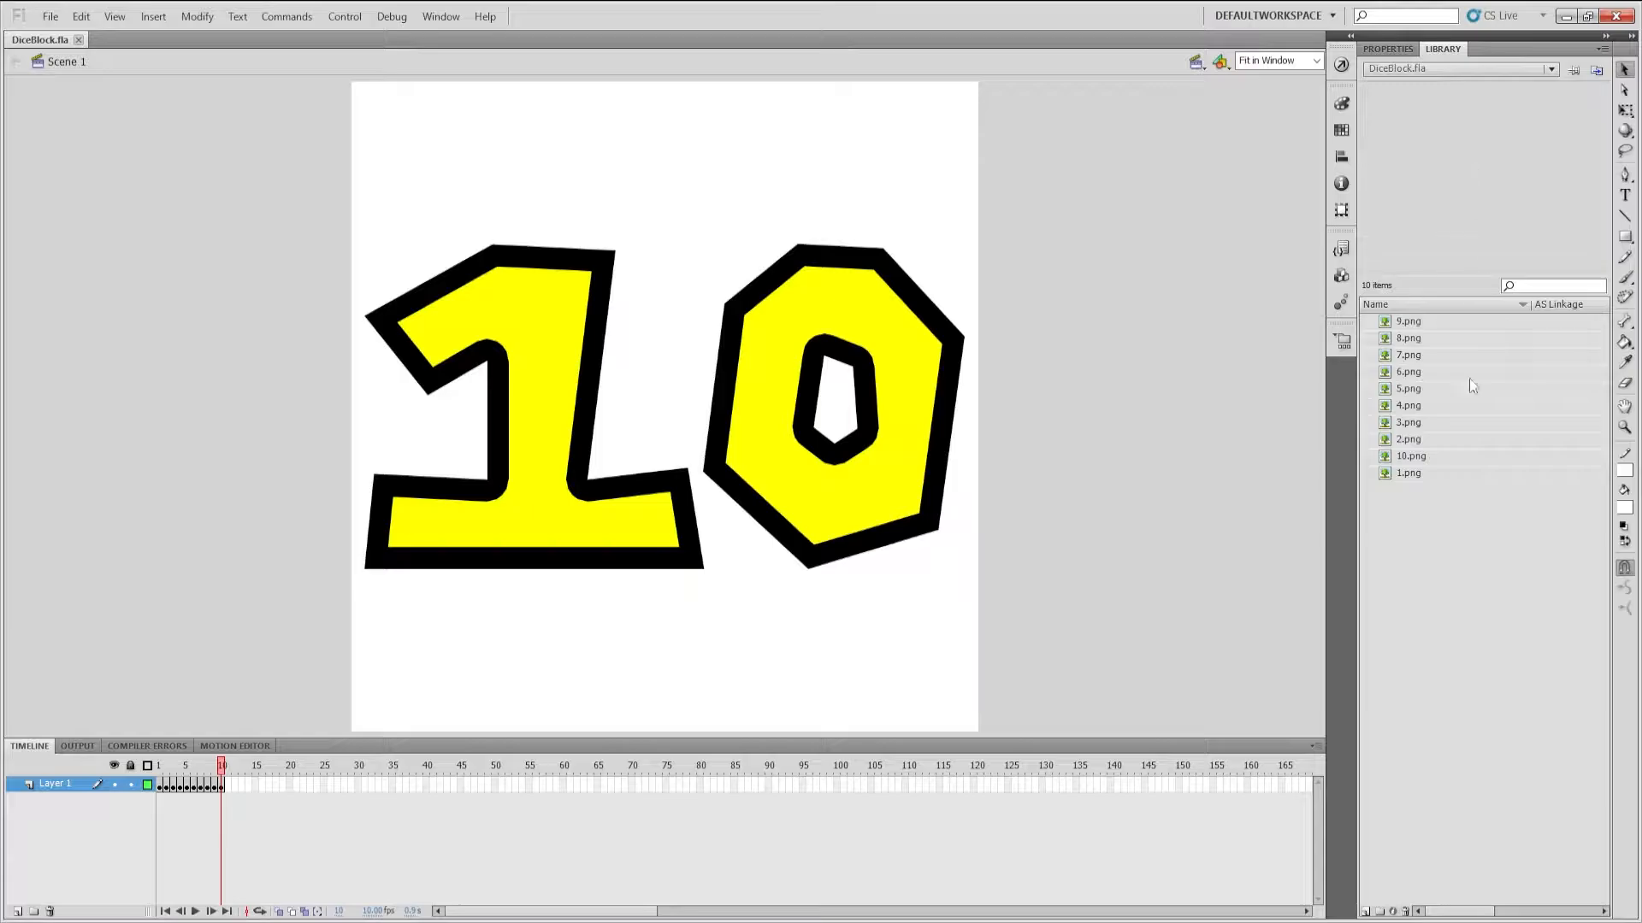
click(1395, 341)
click(1398, 405)
click(1398, 456)
click(1395, 474)
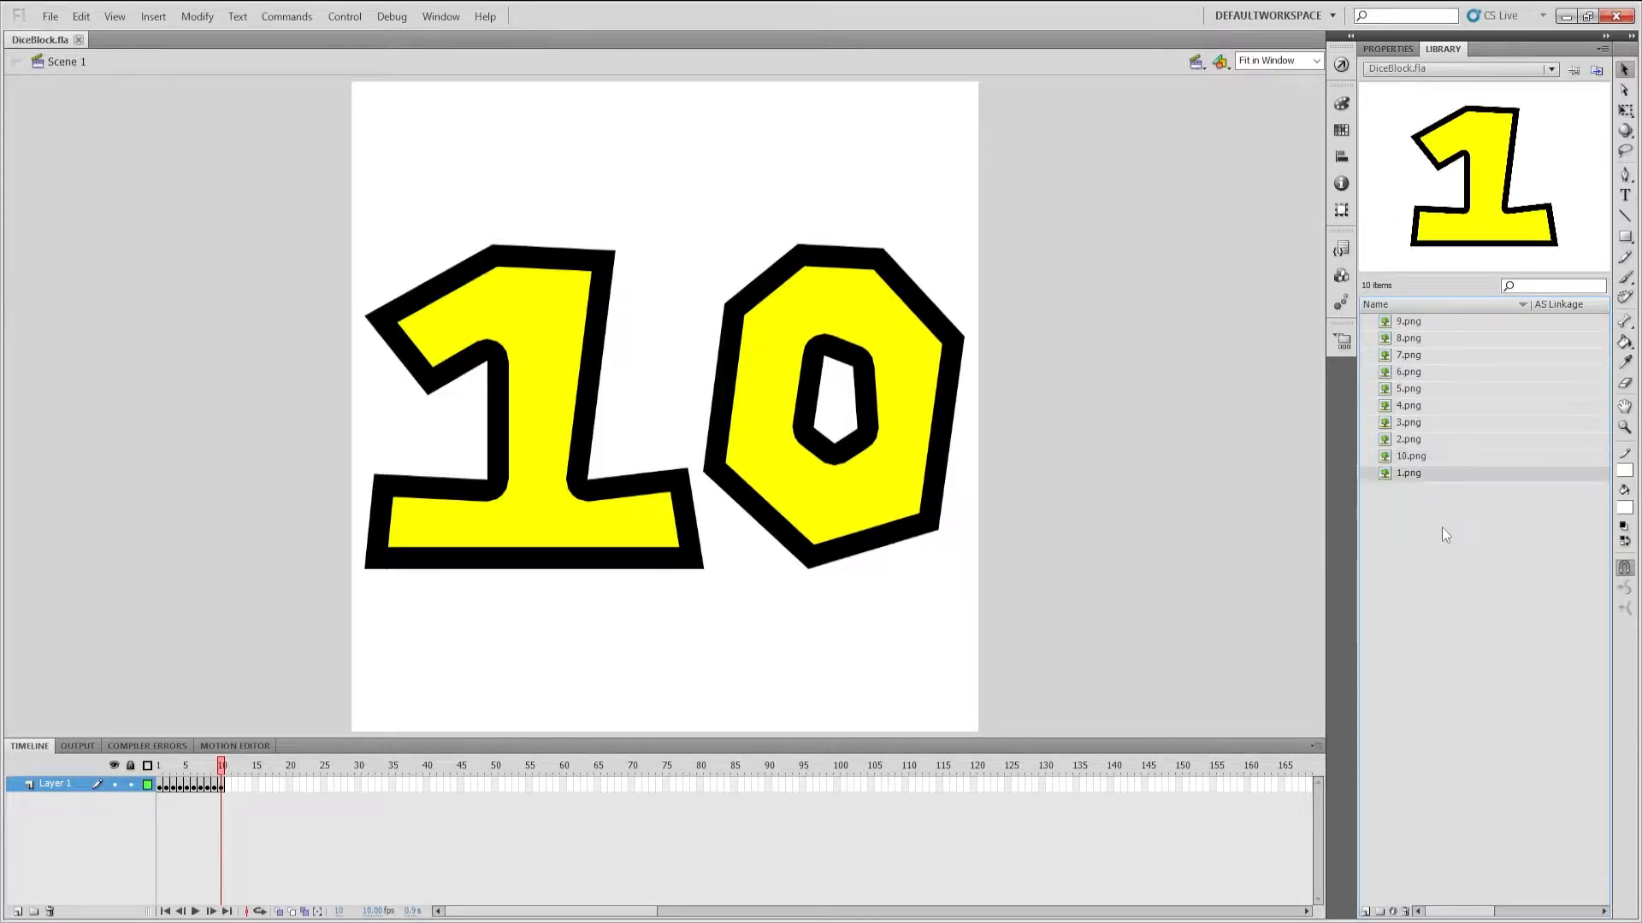
Examine the bitmap properties of 1.png, including its preview and compression options, and leave them without changes
right_click(1392, 474)
click(1445, 724)
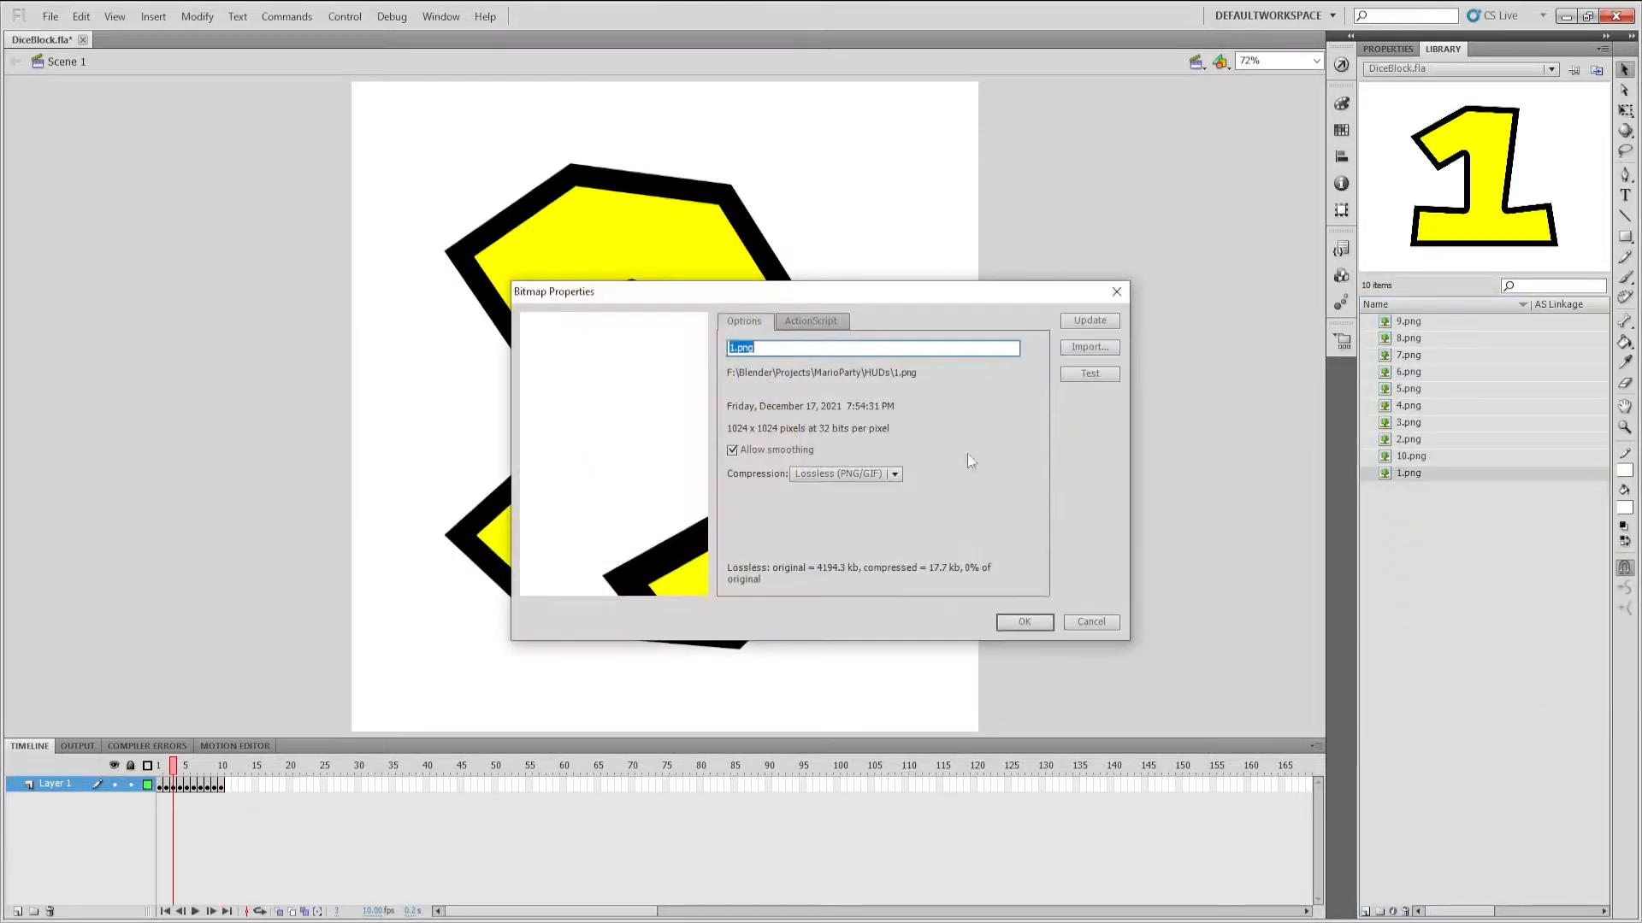
drag(676, 470, 593, 325)
click(891, 476)
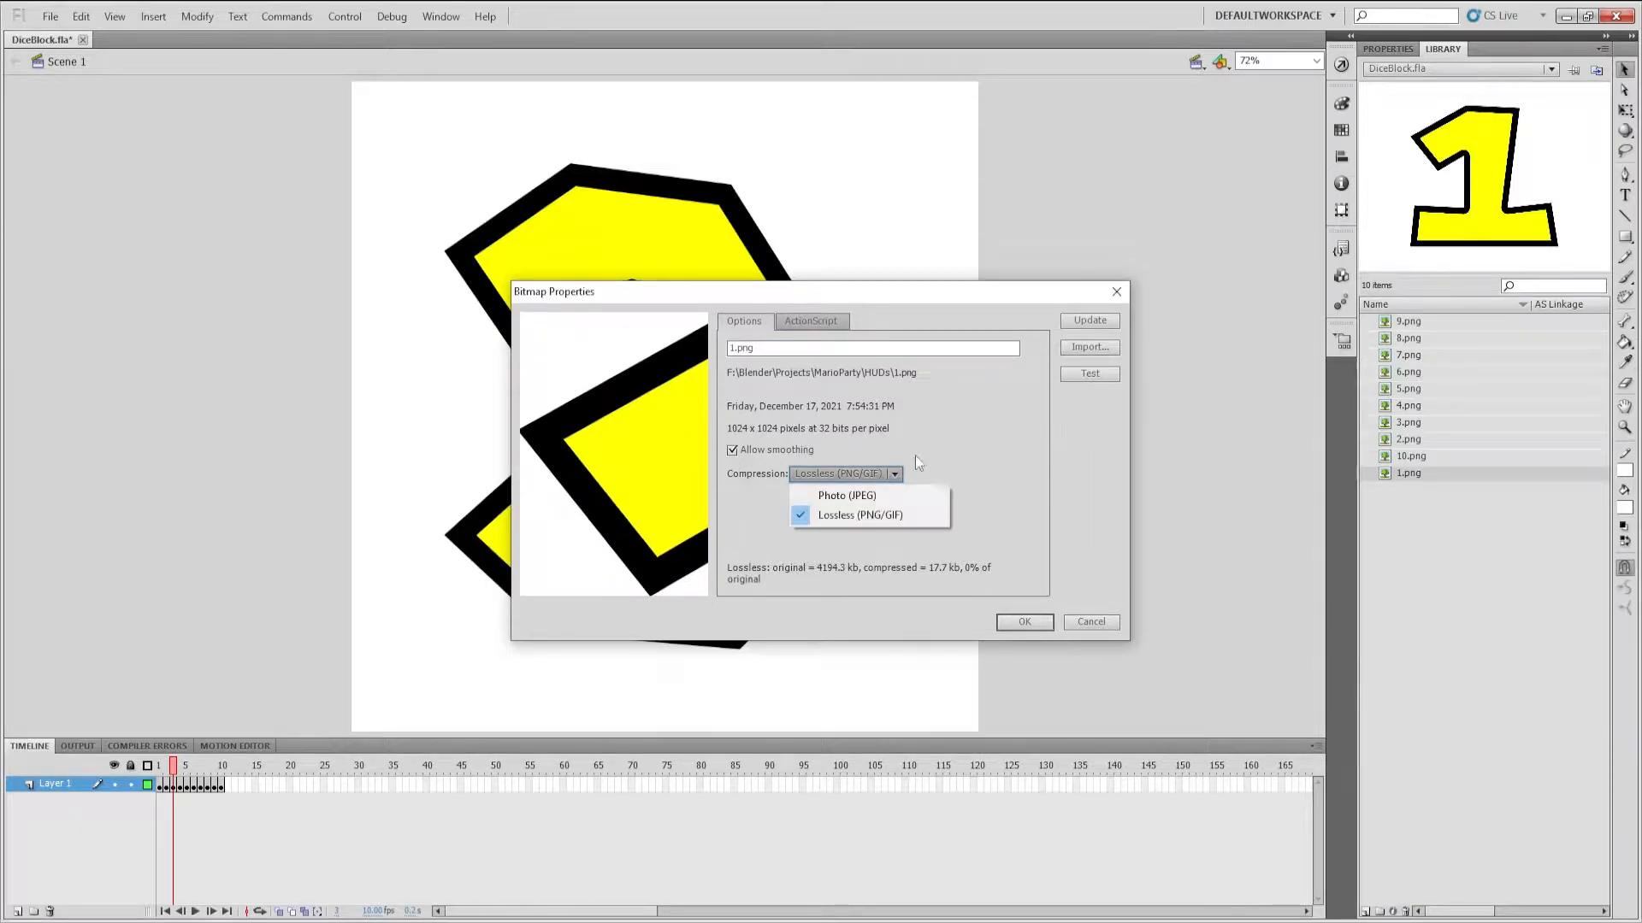
click(915, 455)
drag(641, 444, 537, 429)
click(1083, 622)
click(1467, 551)
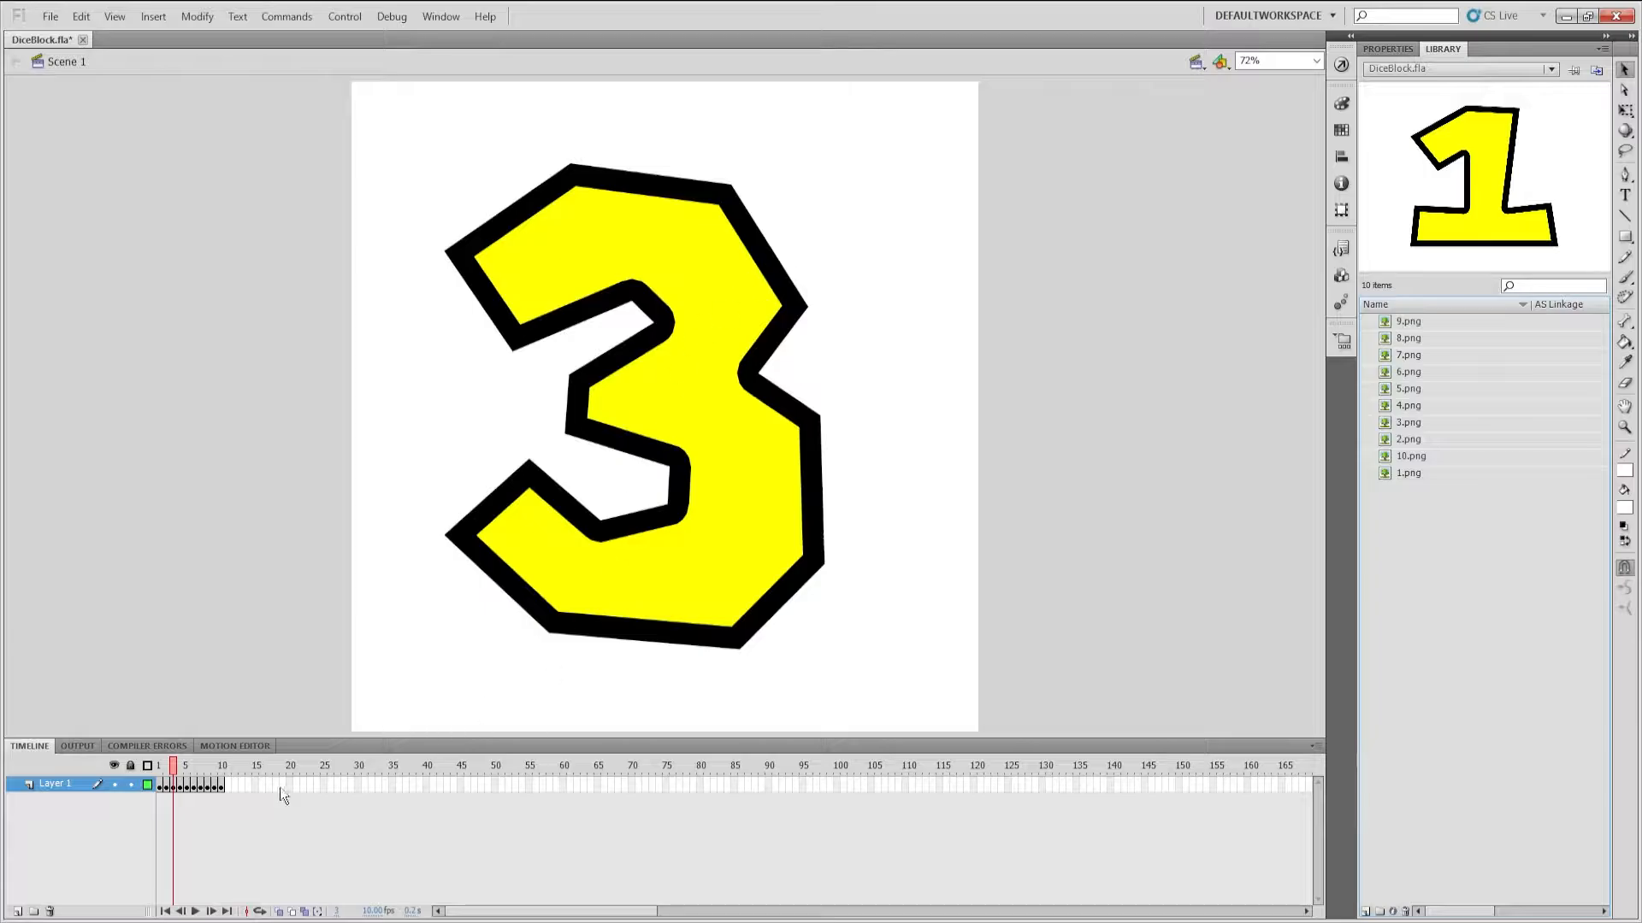
Scrub the number frames from frame 1 to frame 10 and switch to Unreal Development Kit
click(161, 778)
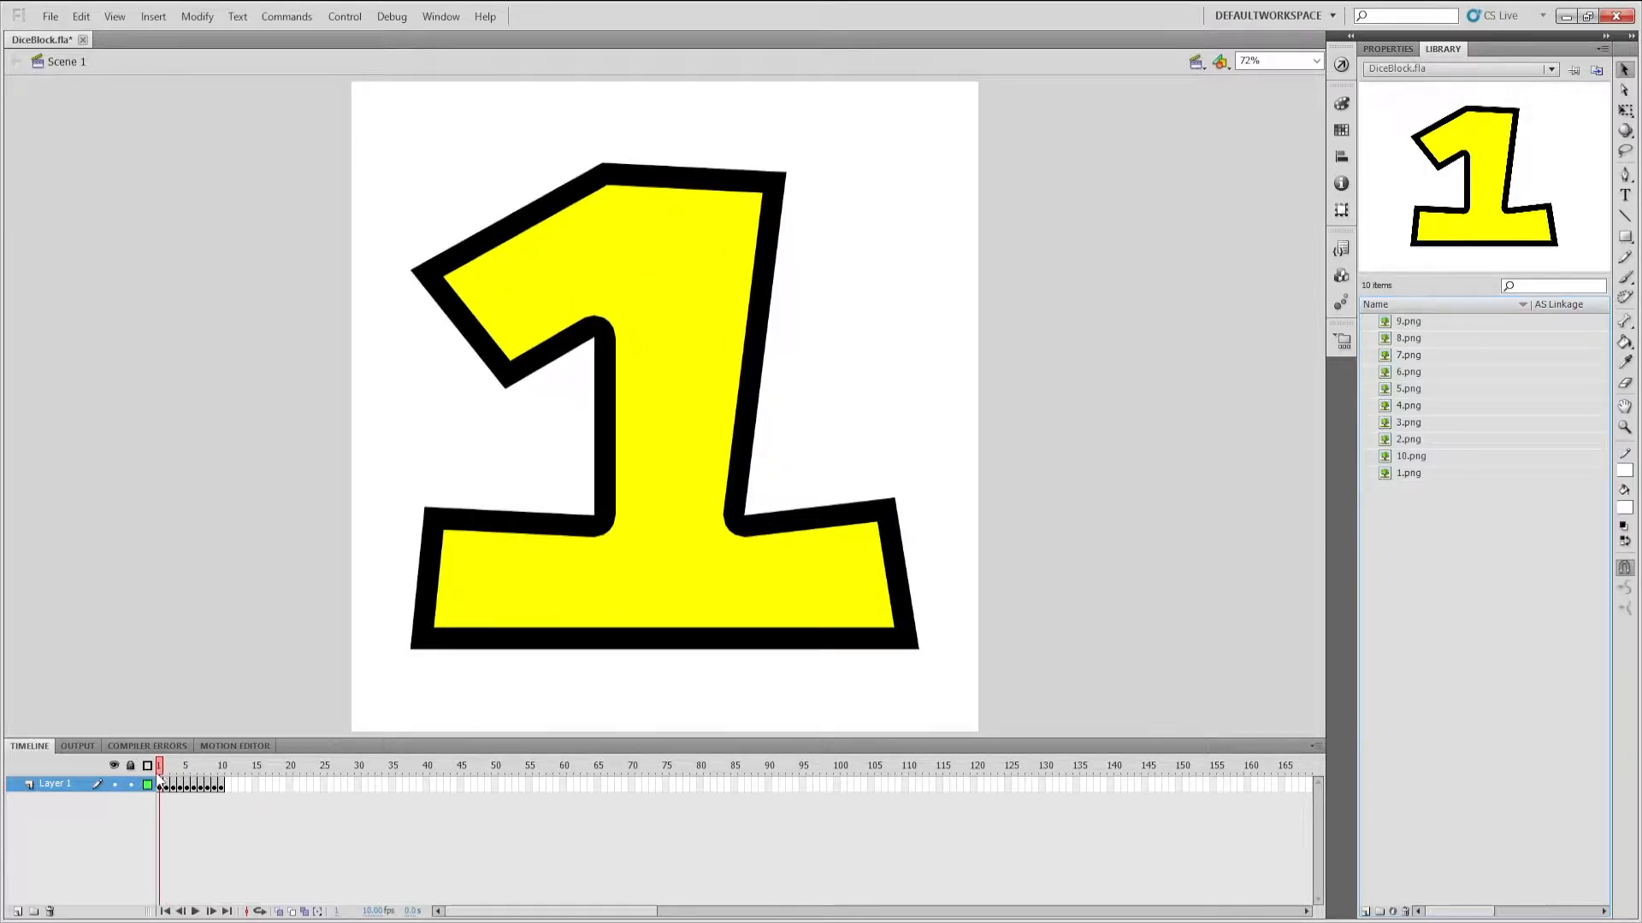
drag(159, 776, 270, 775)
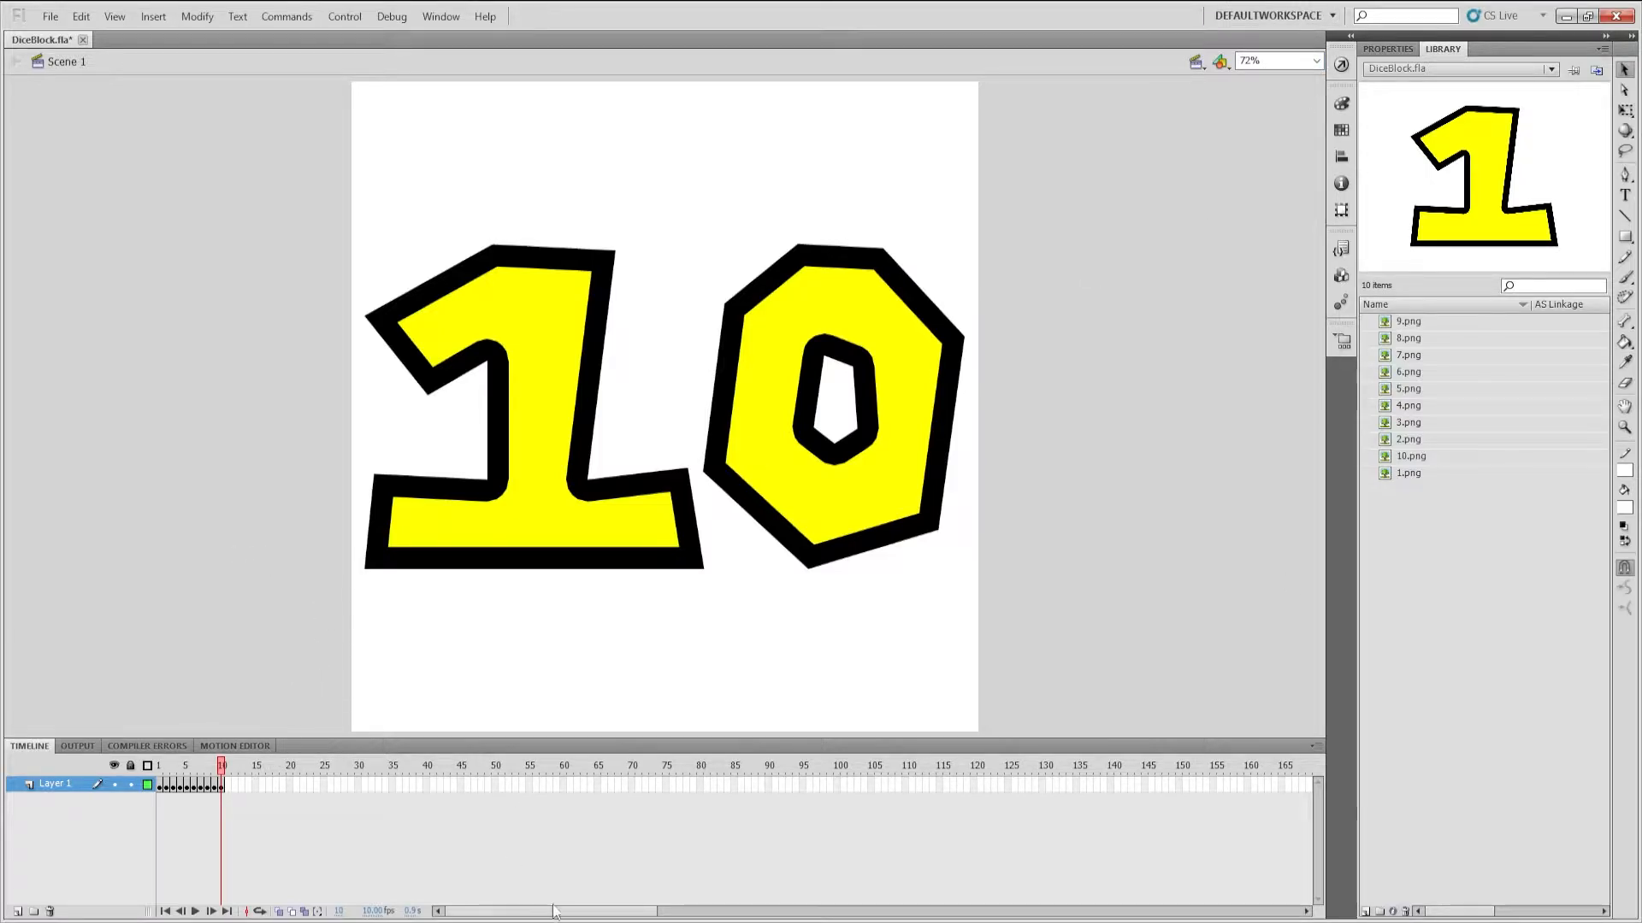
drag(553, 911, 586, 878)
click(1565, 16)
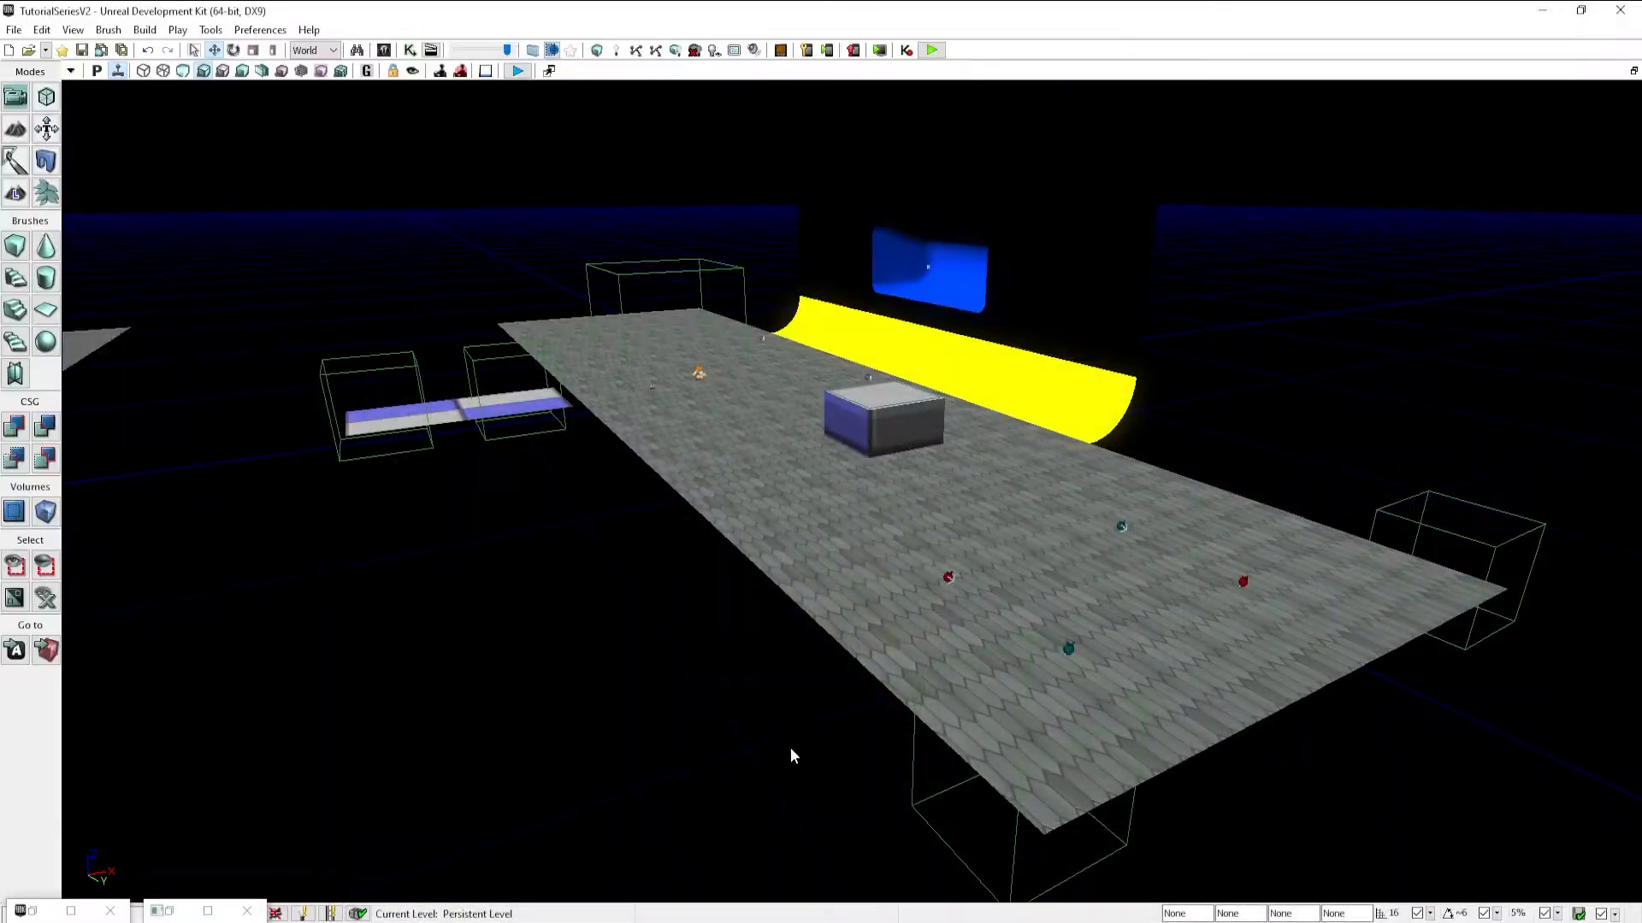
Open the Content Browser and bring up the MarioParty package
click(31, 913)
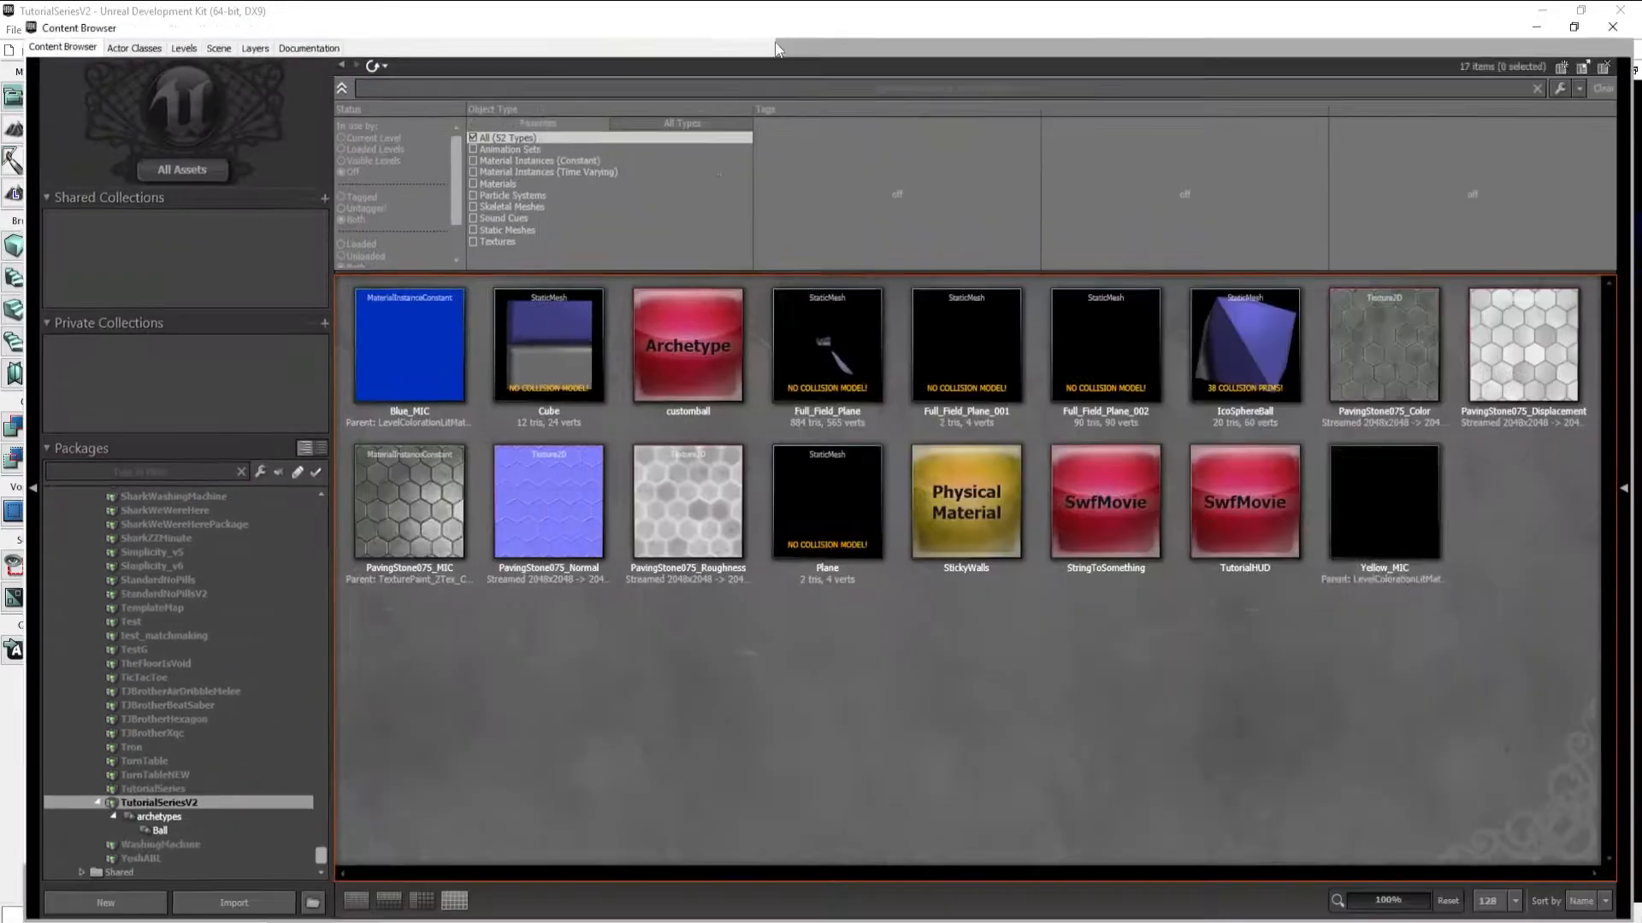
scroll(317, 663, down, 1)
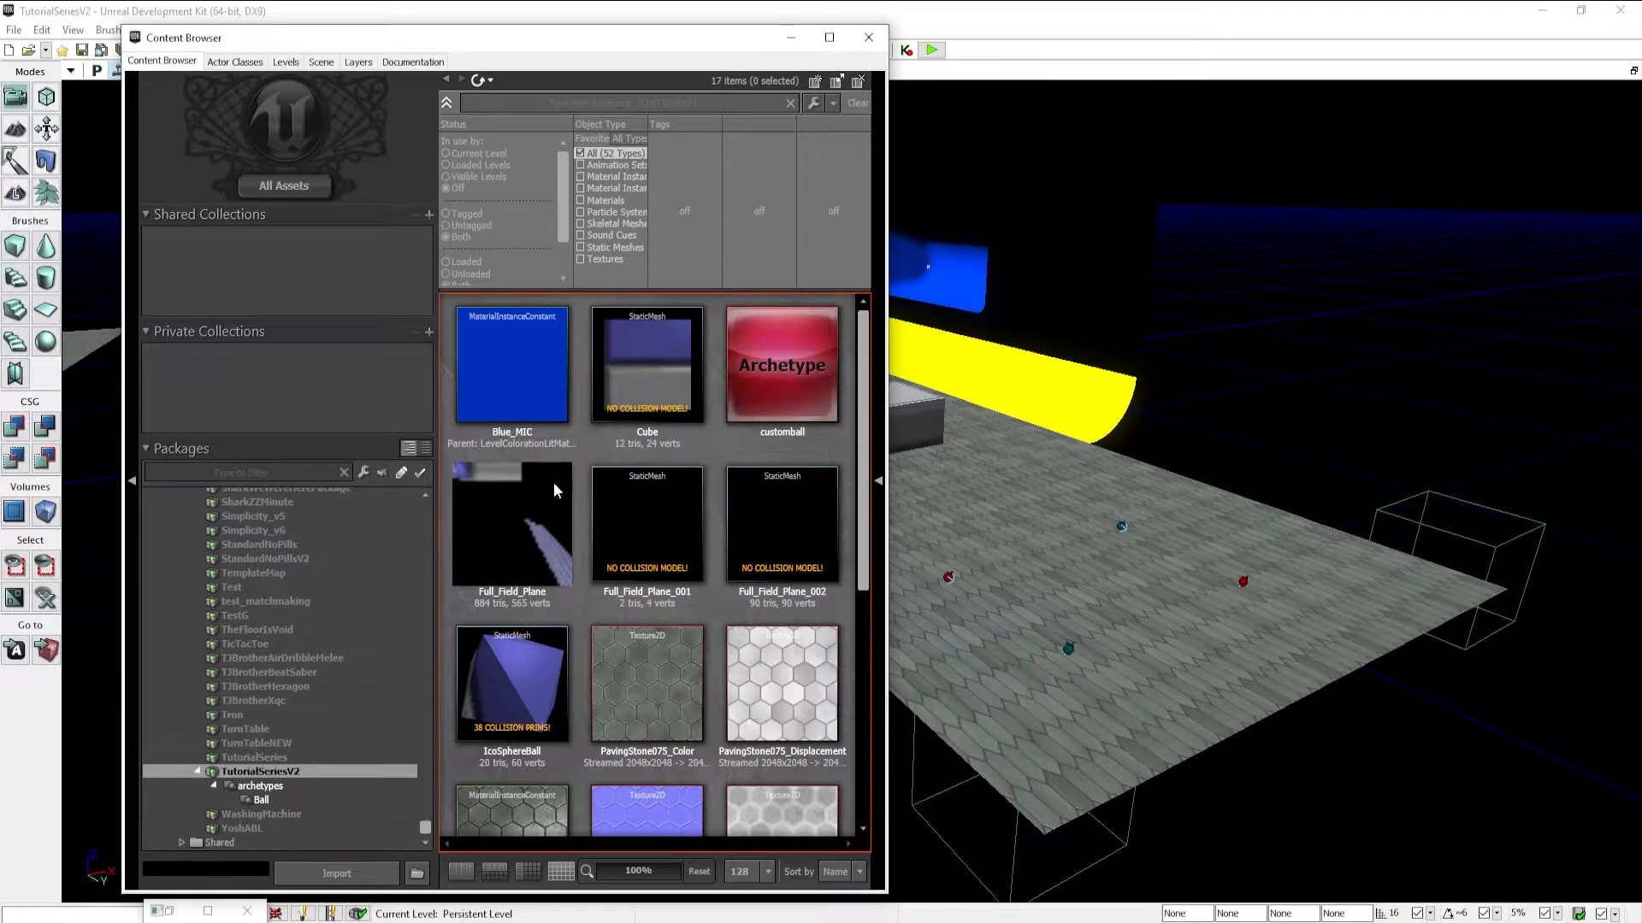
scroll(395, 649, up, 4)
scroll(395, 649, up, 10)
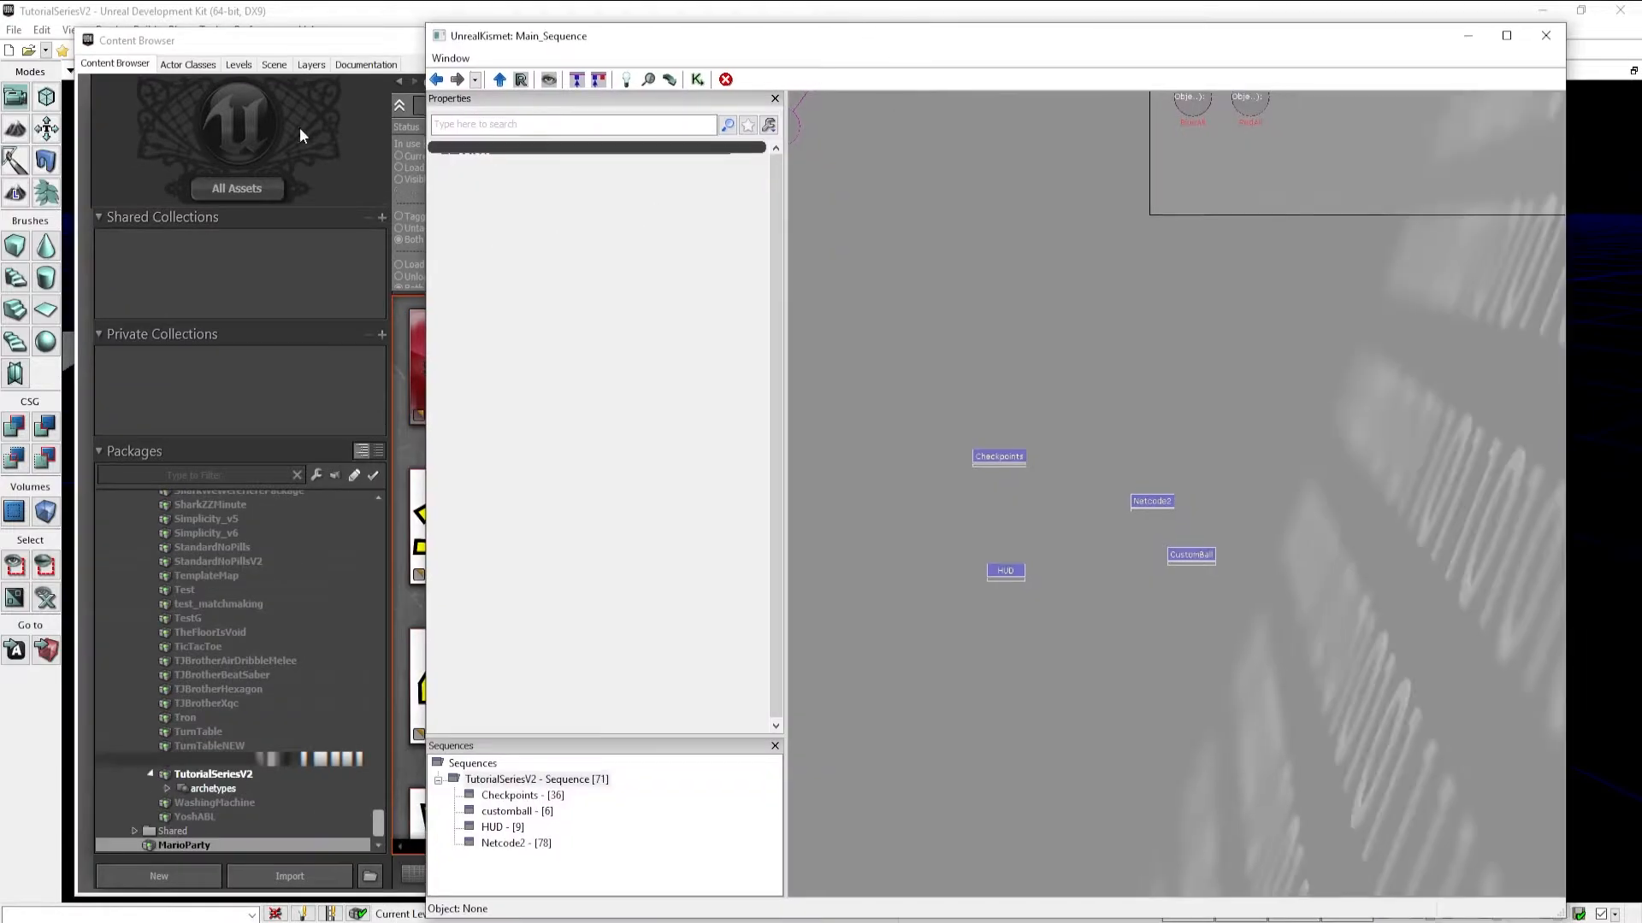
Create a new Kismet sub-sequence named AnimatedTexture in an empty area of the main sequence
click(840, 282)
drag(1209, 453, 1076, 431)
scroll(1076, 429, down, 3)
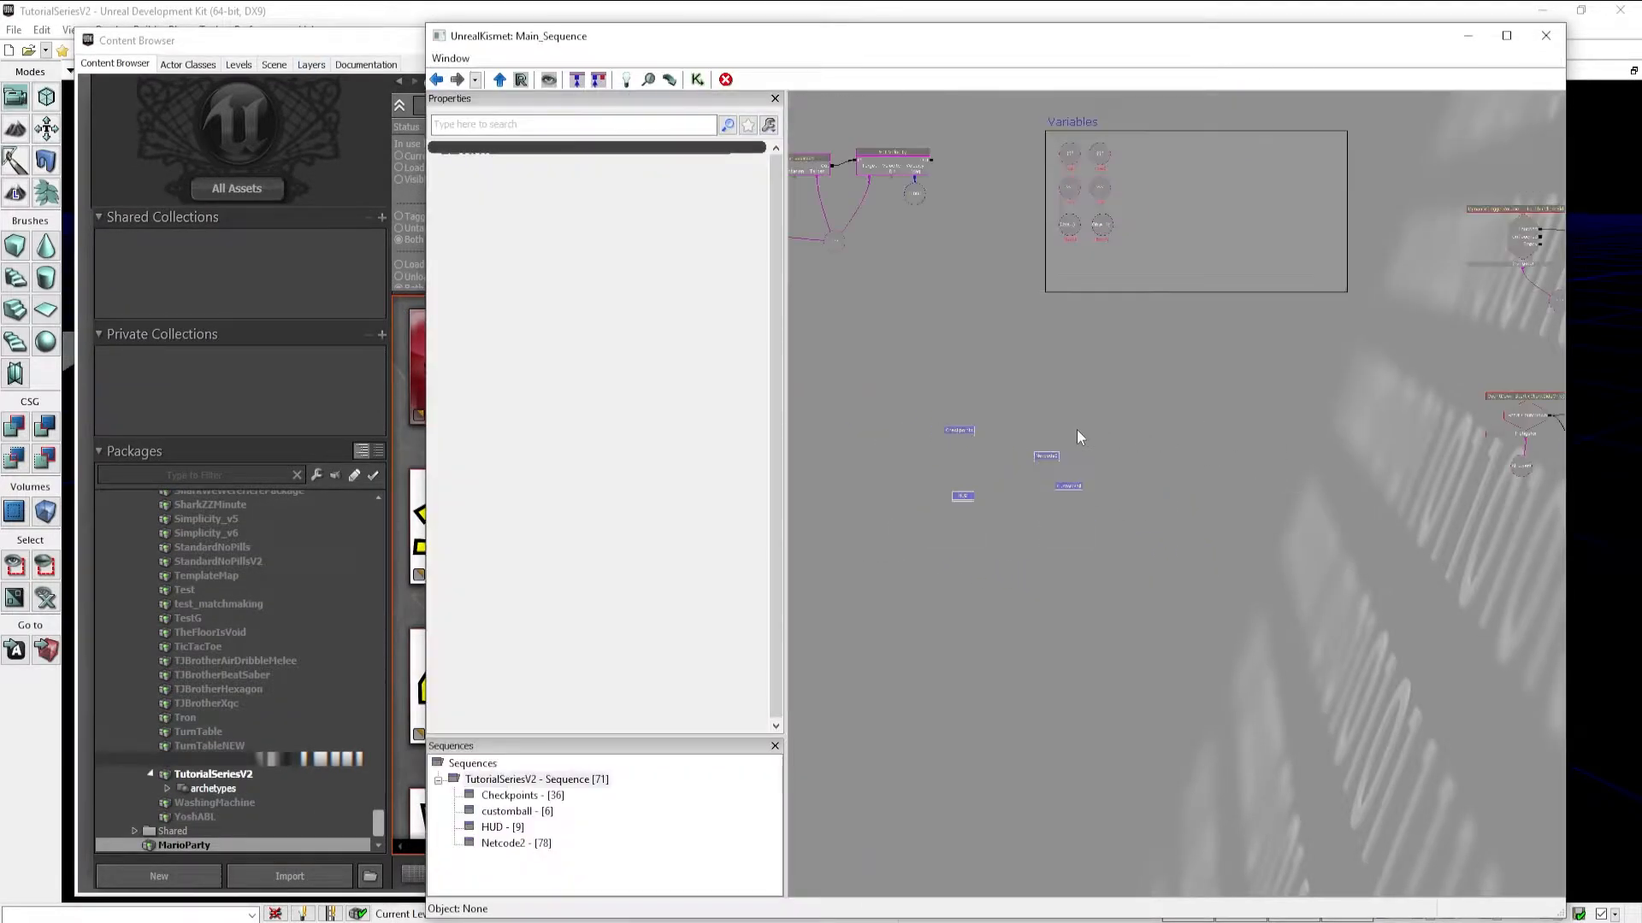
scroll(1101, 409, up, 4)
right_click(1098, 351)
click(1179, 509)
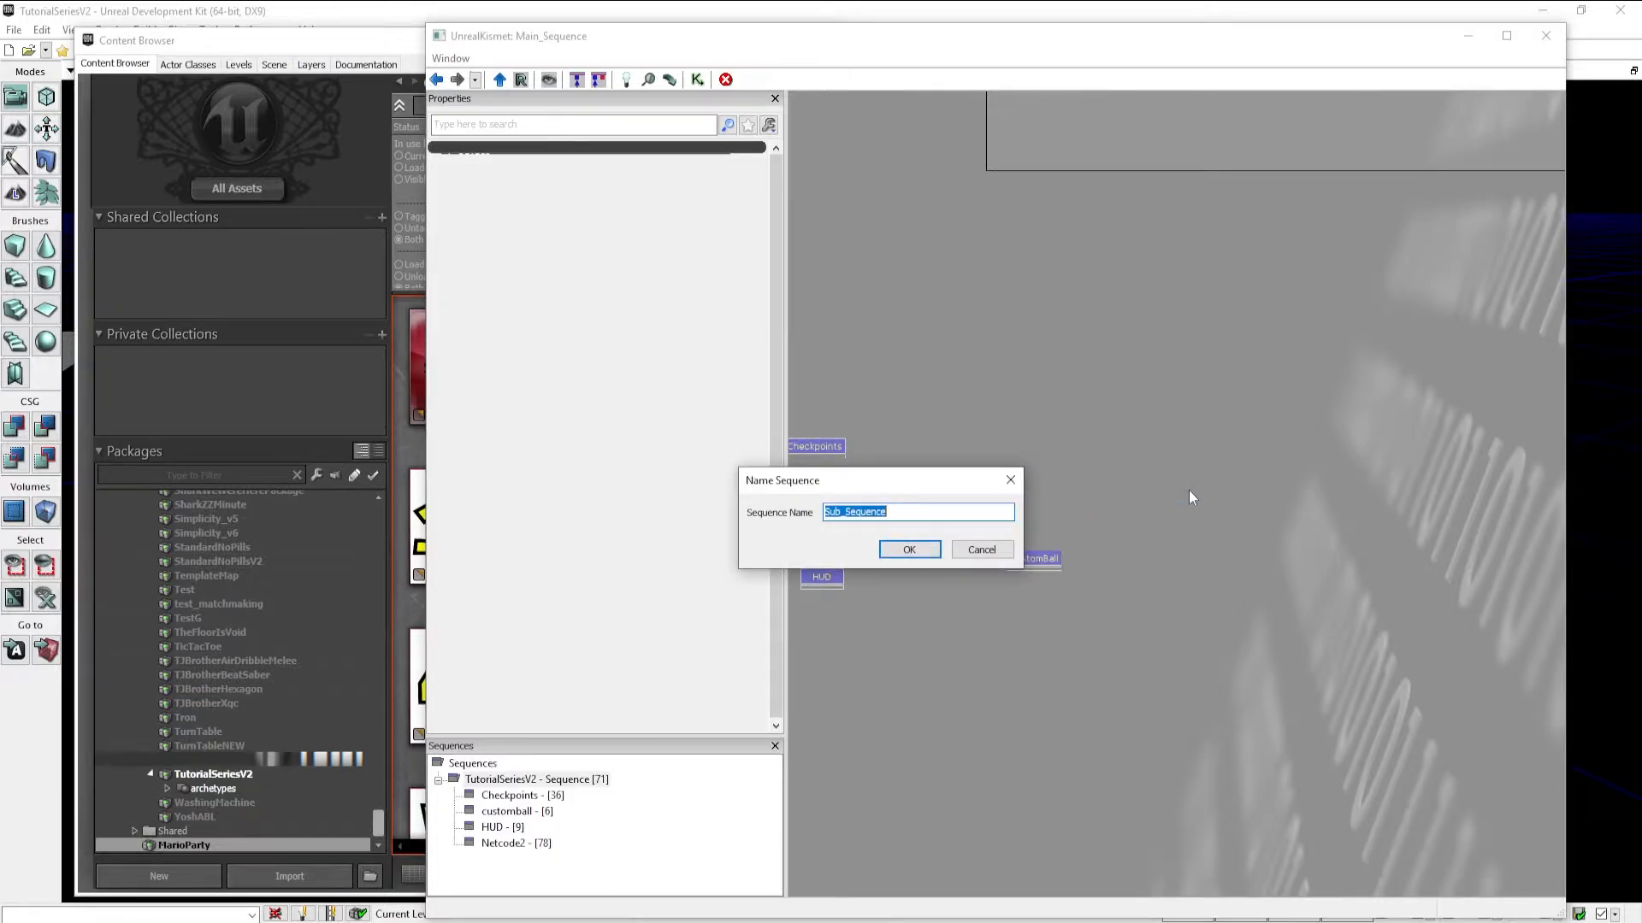
text(Anhi)
key(Return)
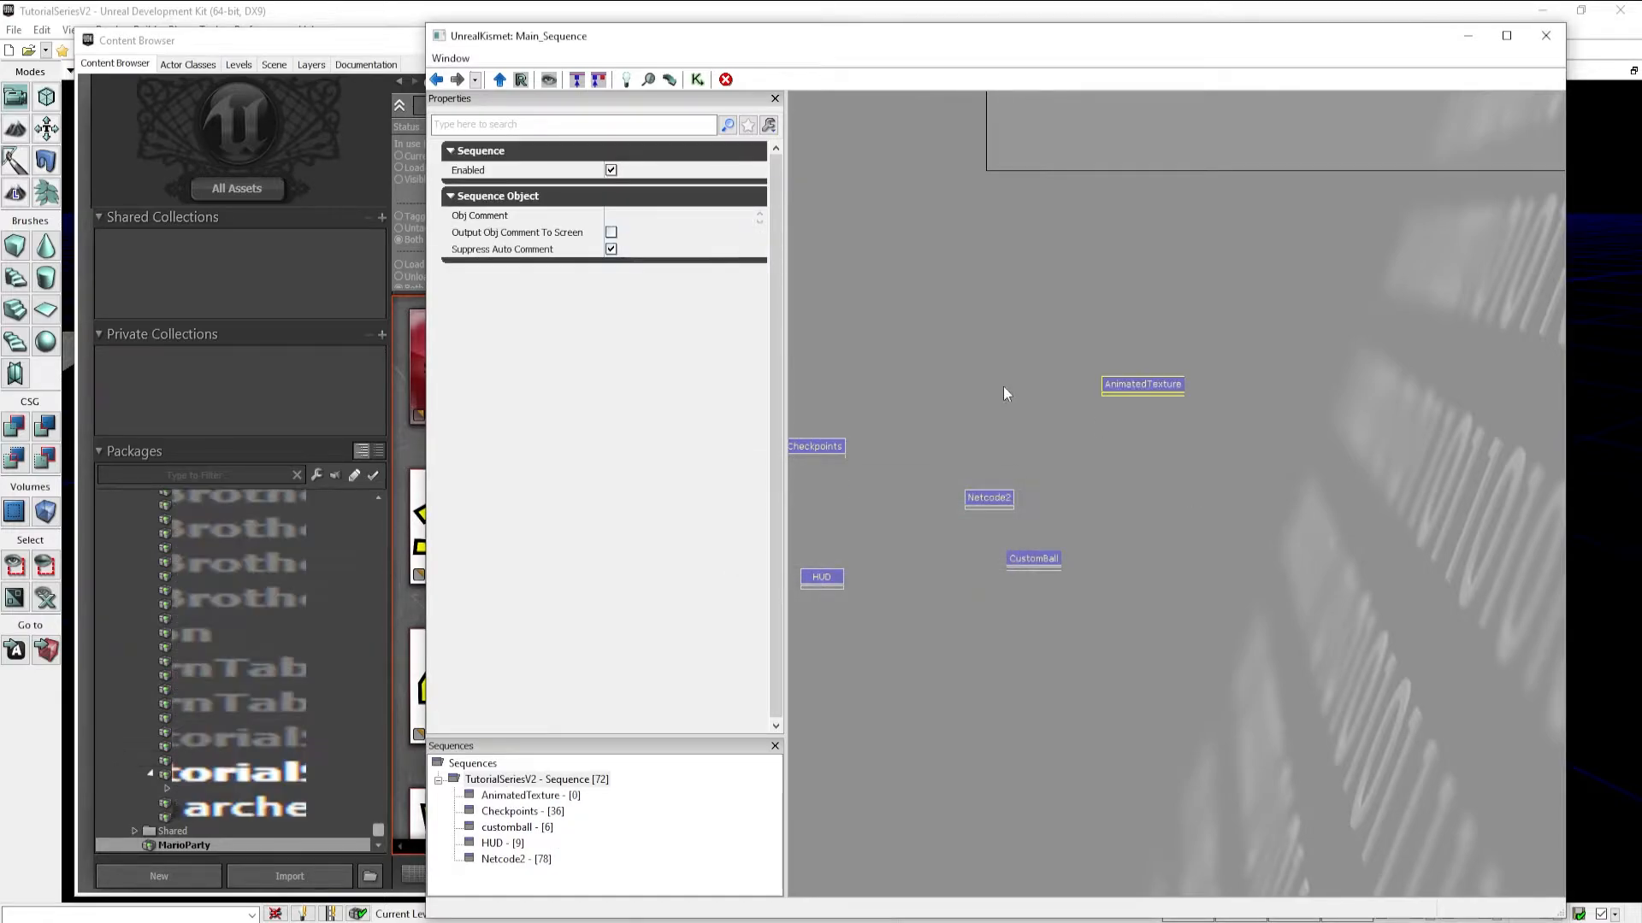
Open the AnimatedTexture sequence and add an Open GFx Movie action in its empty workspace
double_click(1118, 384)
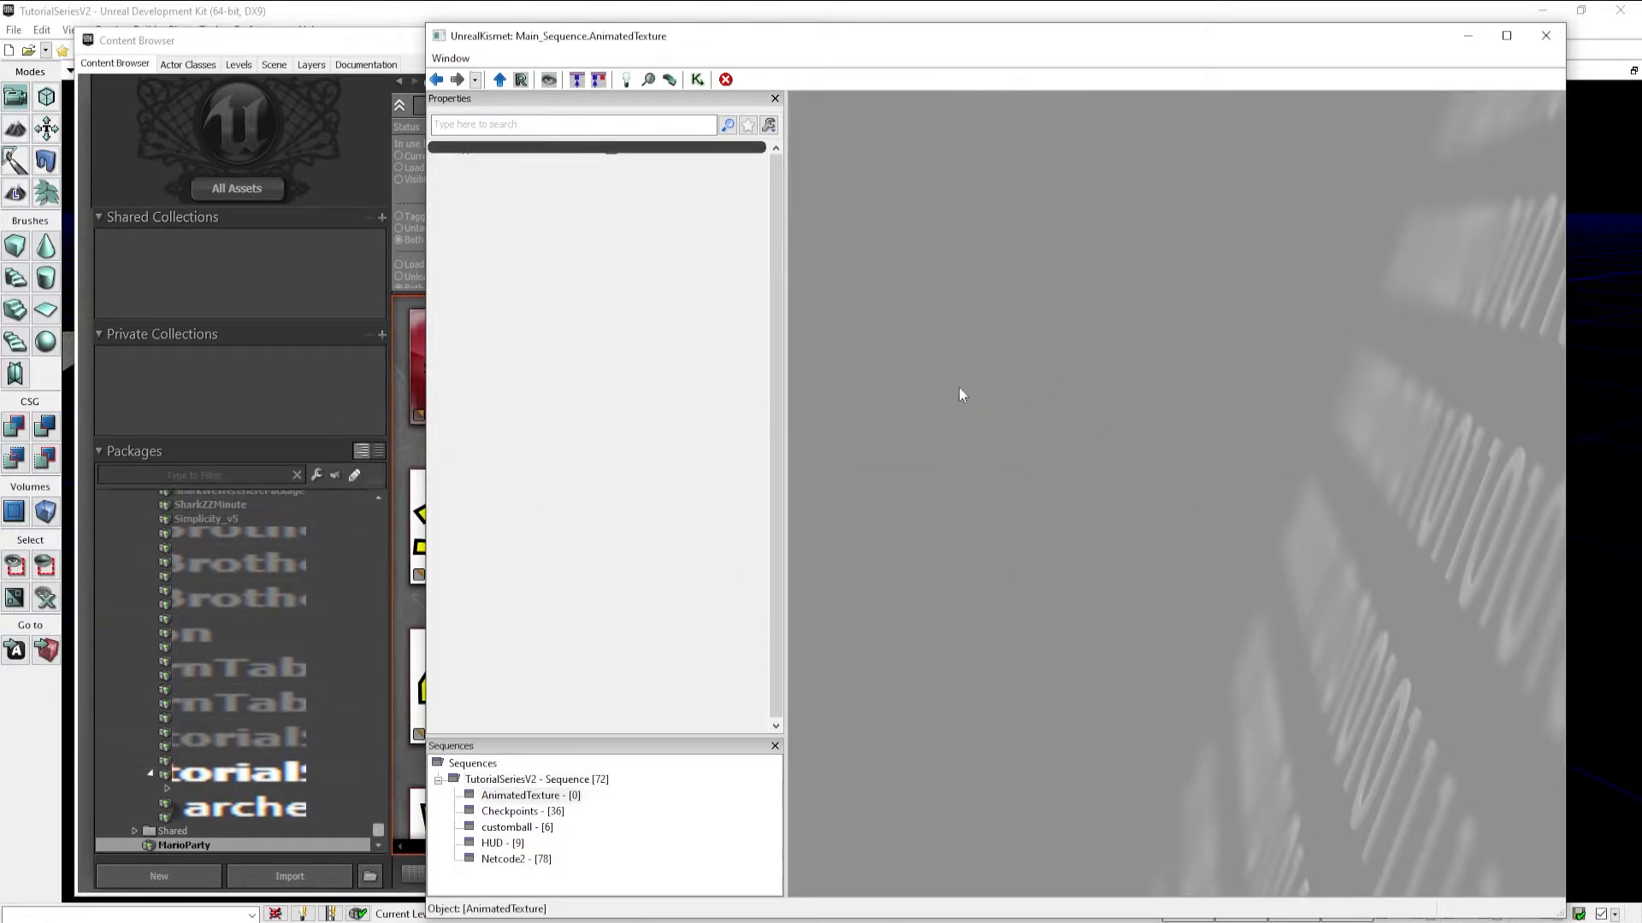
right_click(873, 311)
mouse_move(936, 325)
mouse_move(1137, 554)
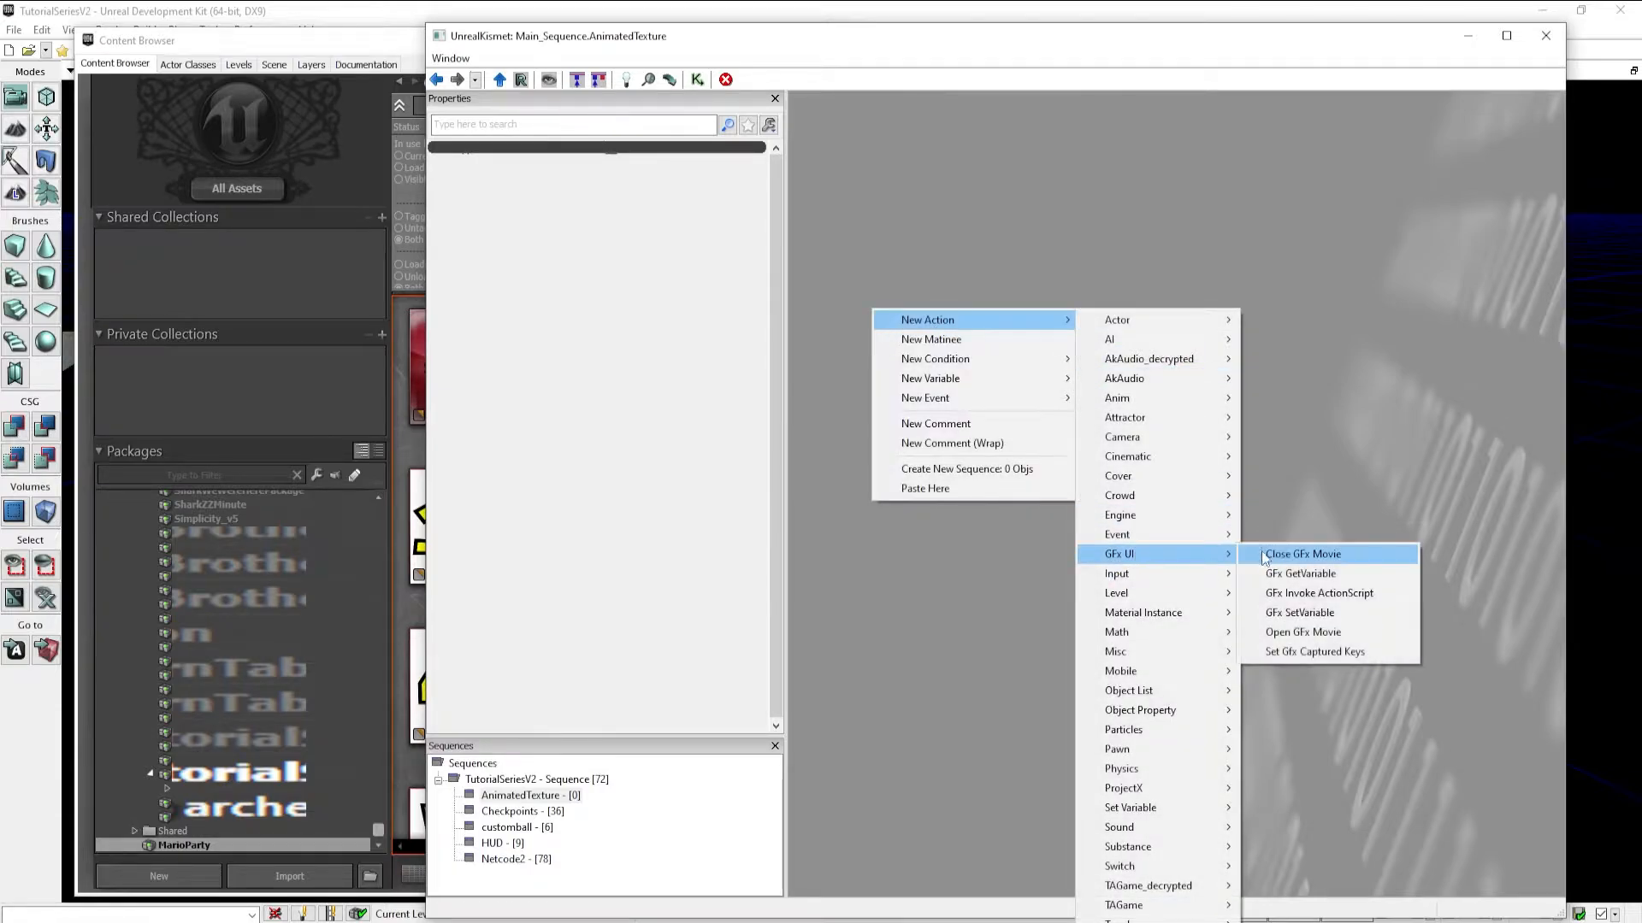
click(1300, 631)
click(862, 290)
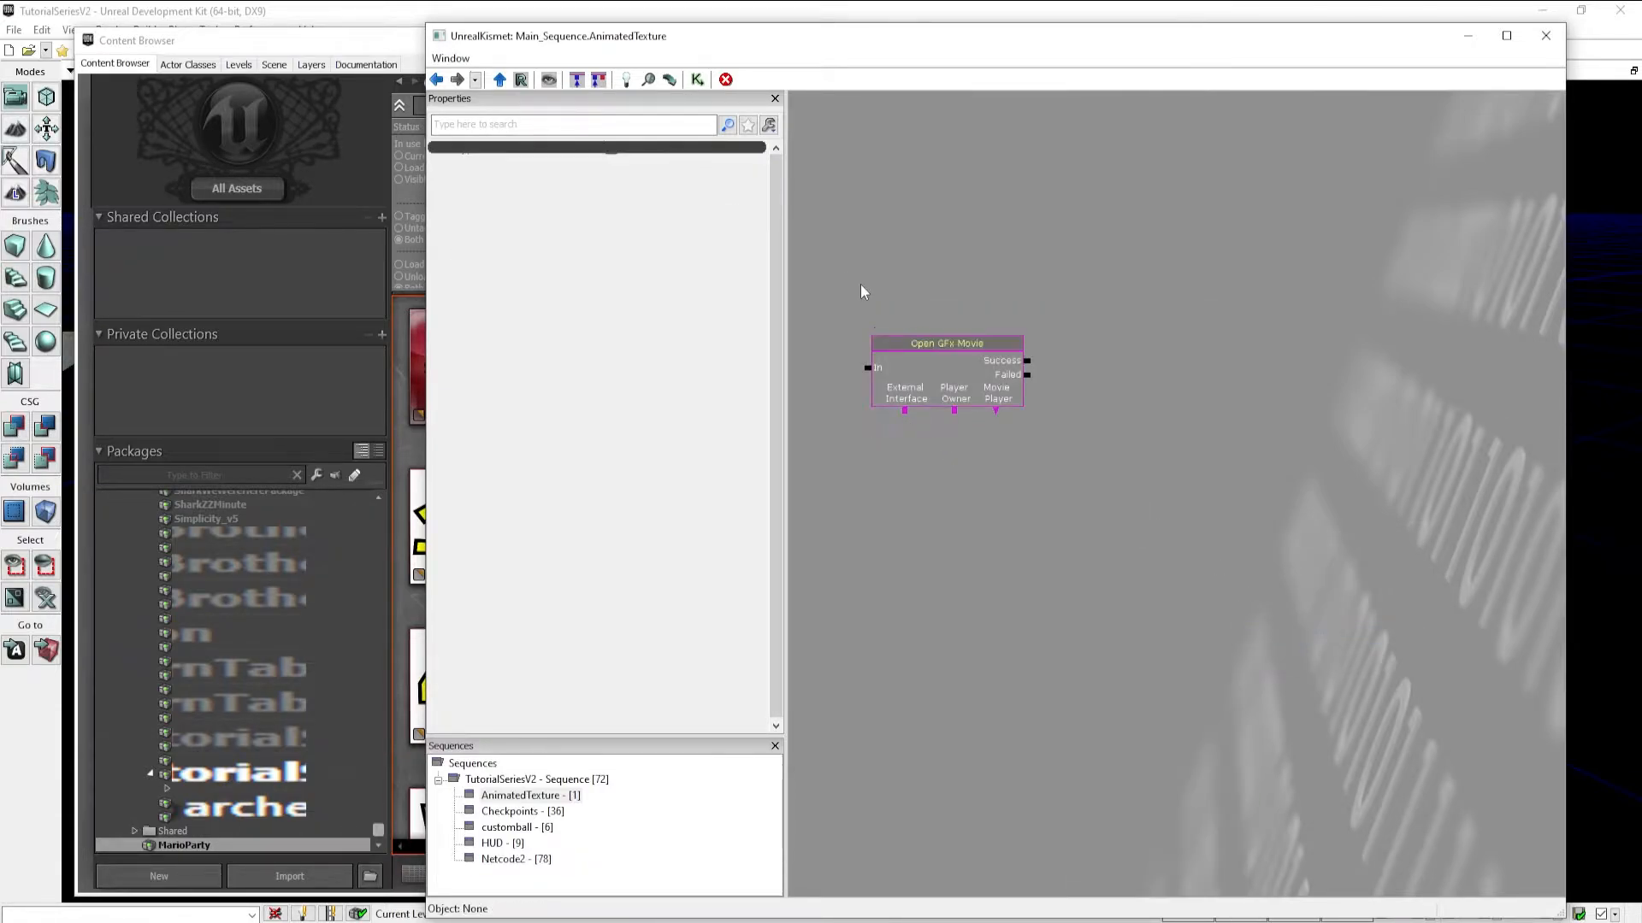
drag(898, 348, 976, 327)
scroll(798, 332, up, 2)
Assign the DiceBlock SwfMovie from the MarioParty package as the Open GFx Movie action's movie
click(655, 154)
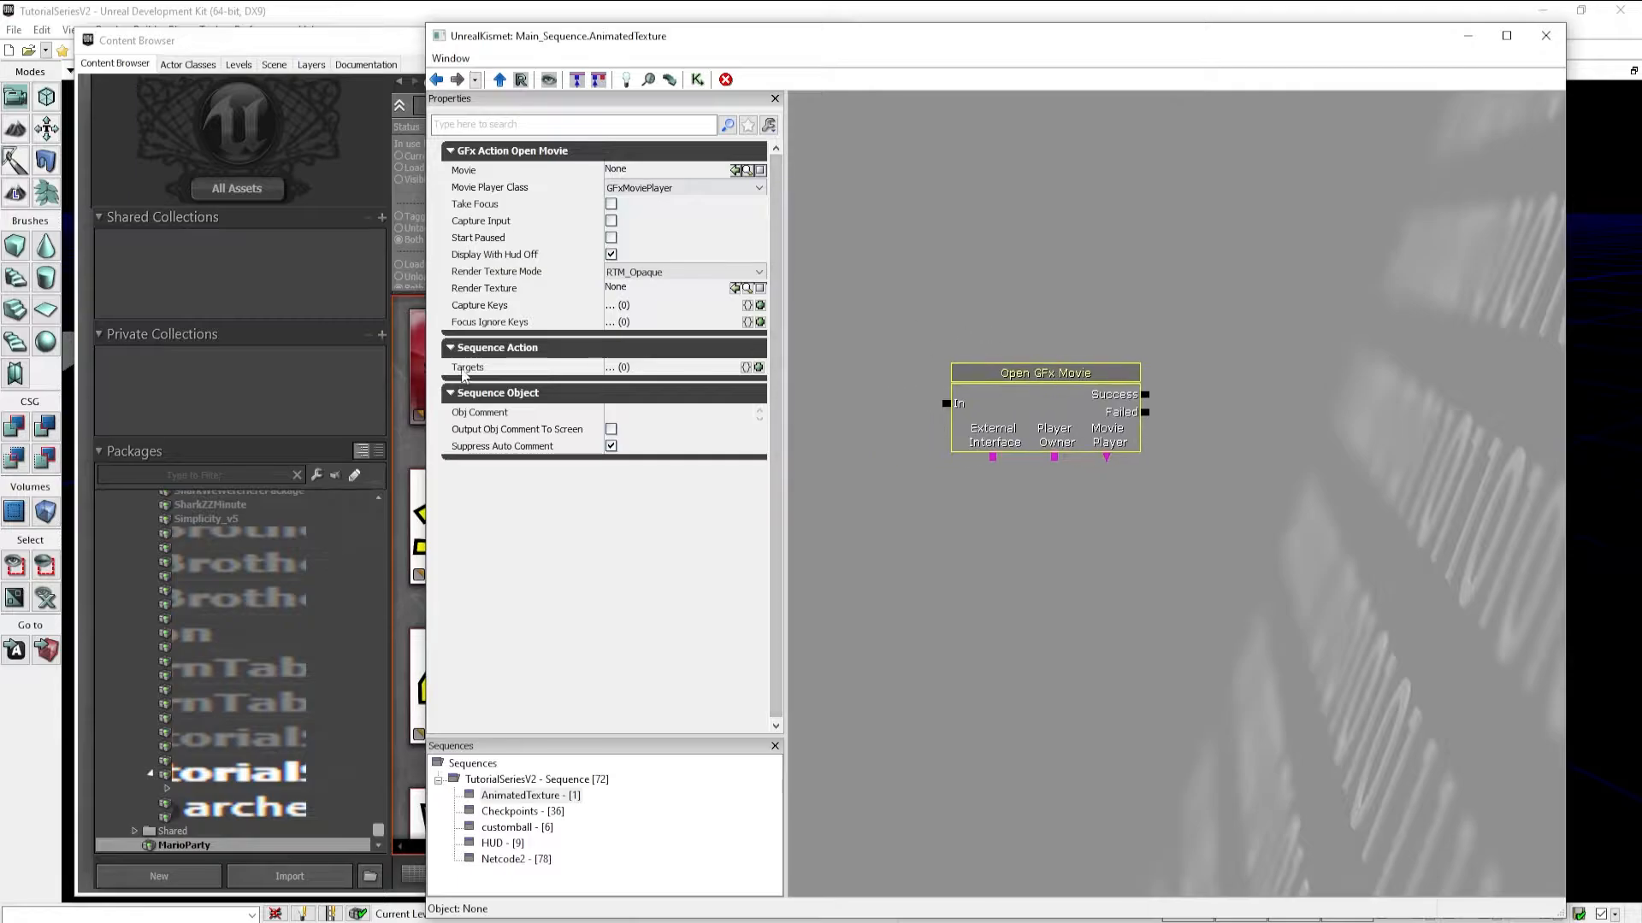
click(418, 395)
click(1022, 416)
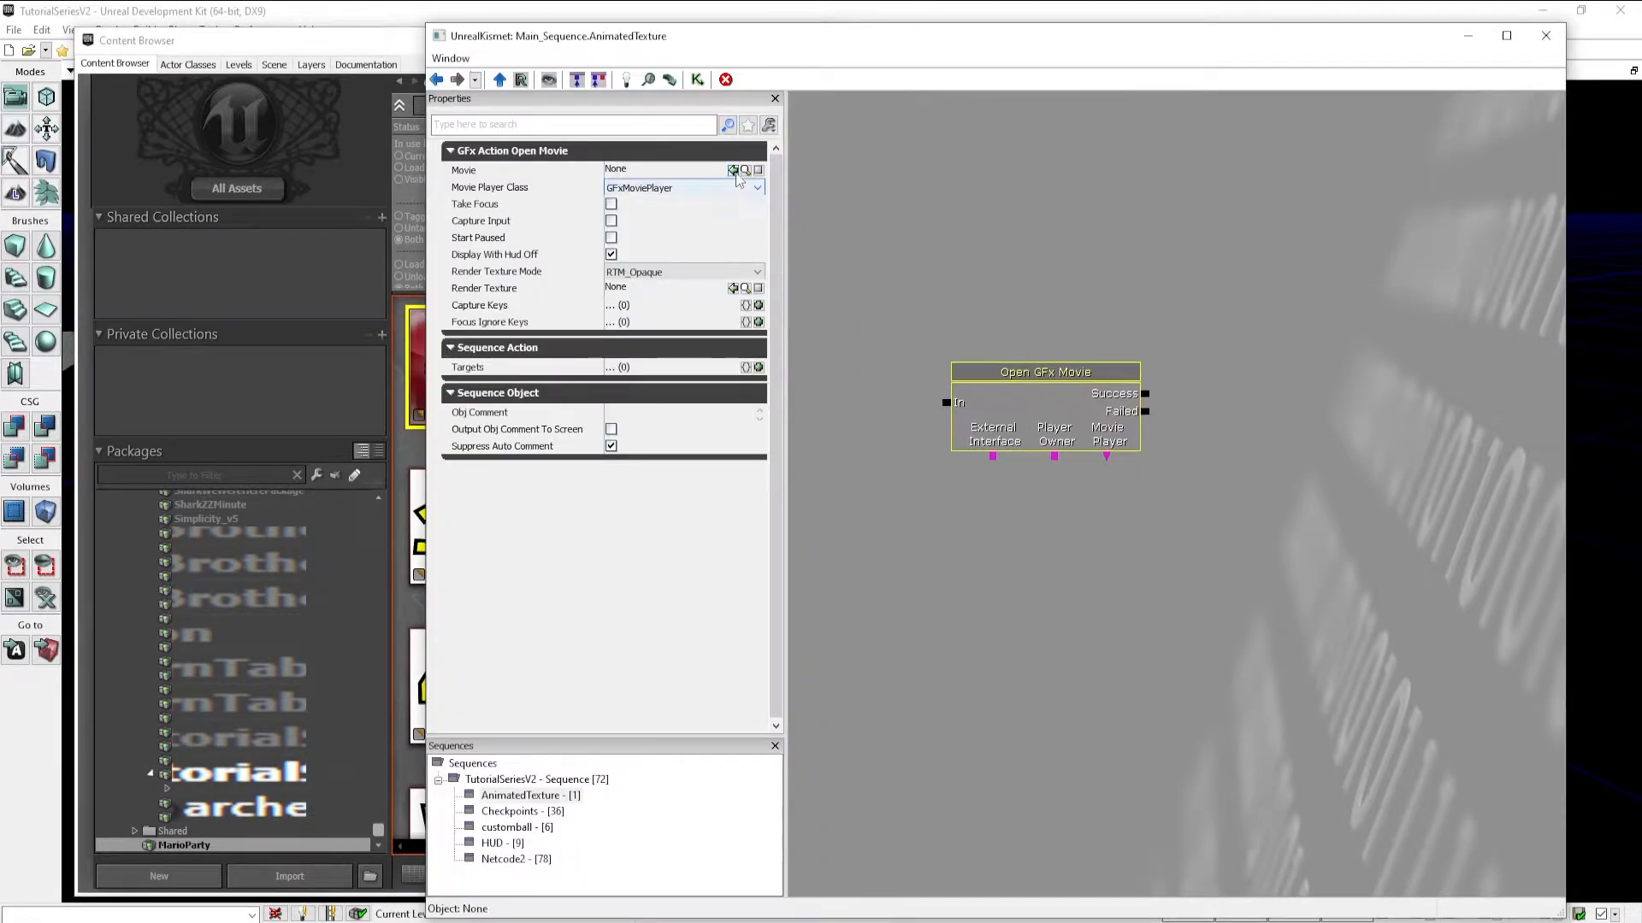
click(733, 169)
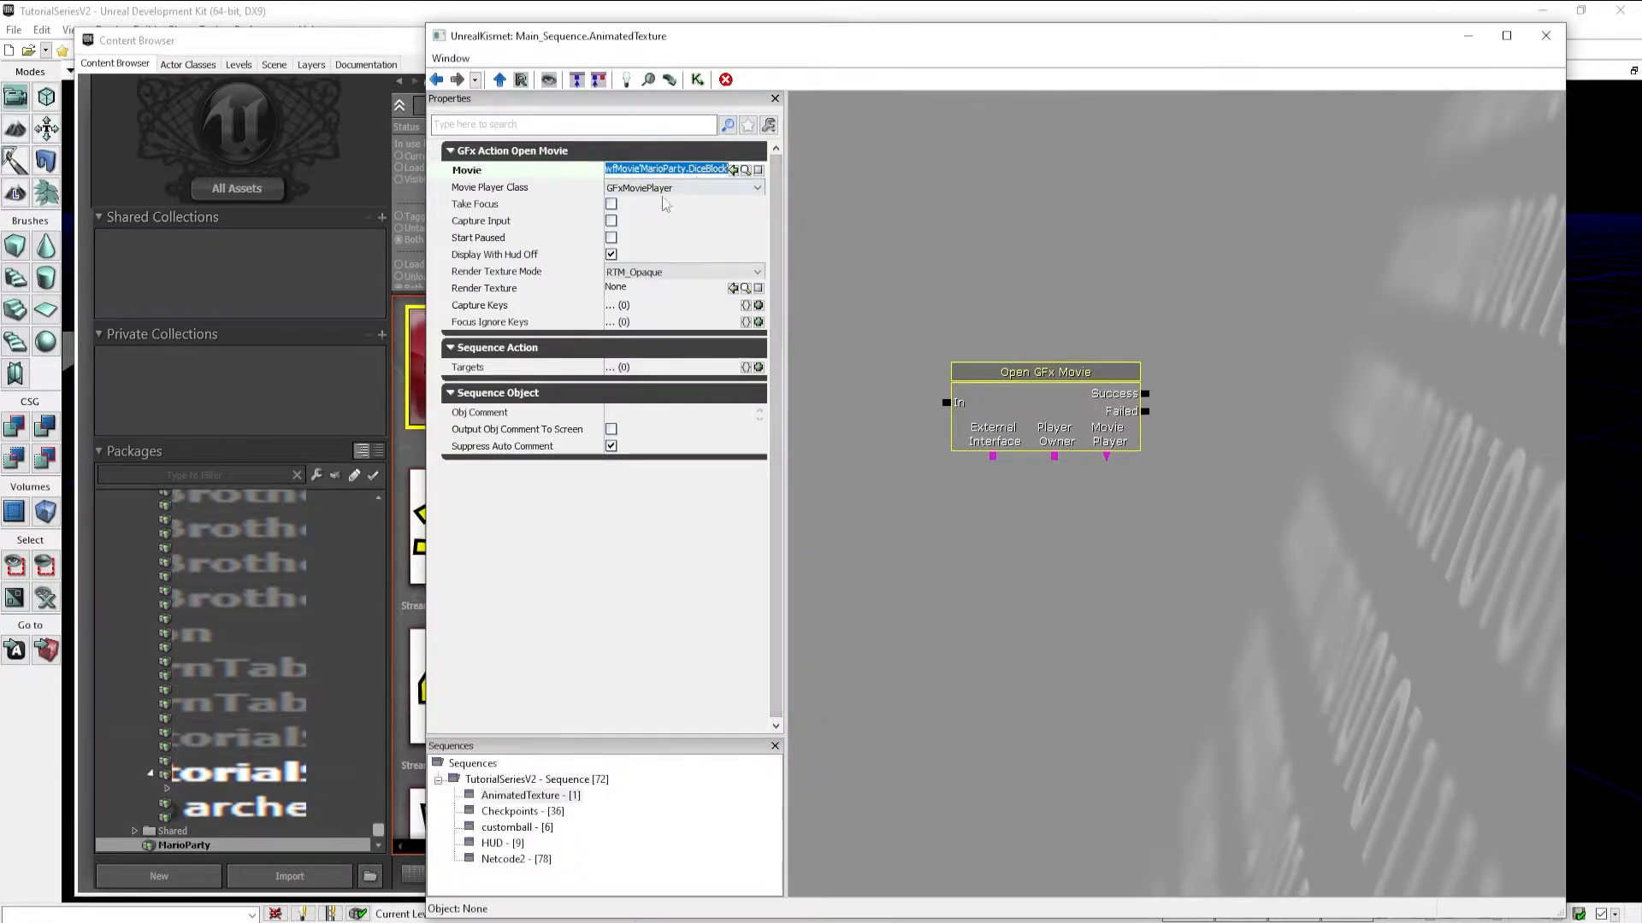
click(421, 343)
click(1026, 410)
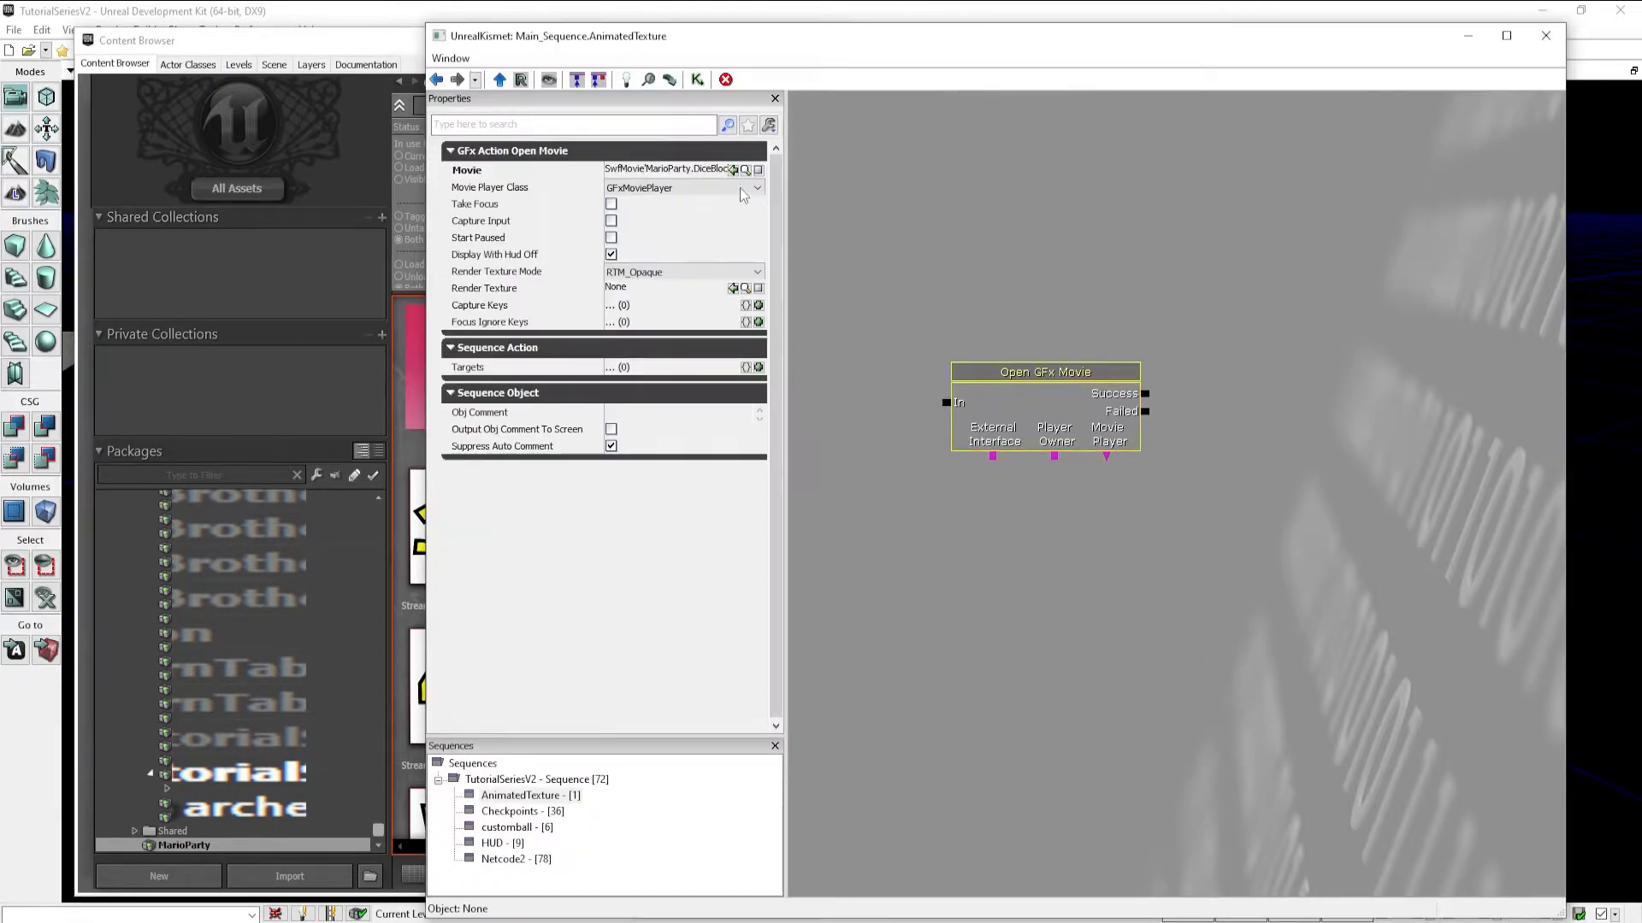
Move the DiceBlock SwfMovie and all its number textures from MarioParty into the TutorialSeriesV2 package
click(896, 278)
click(376, 377)
click(450, 367)
scroll(547, 513, down, 3)
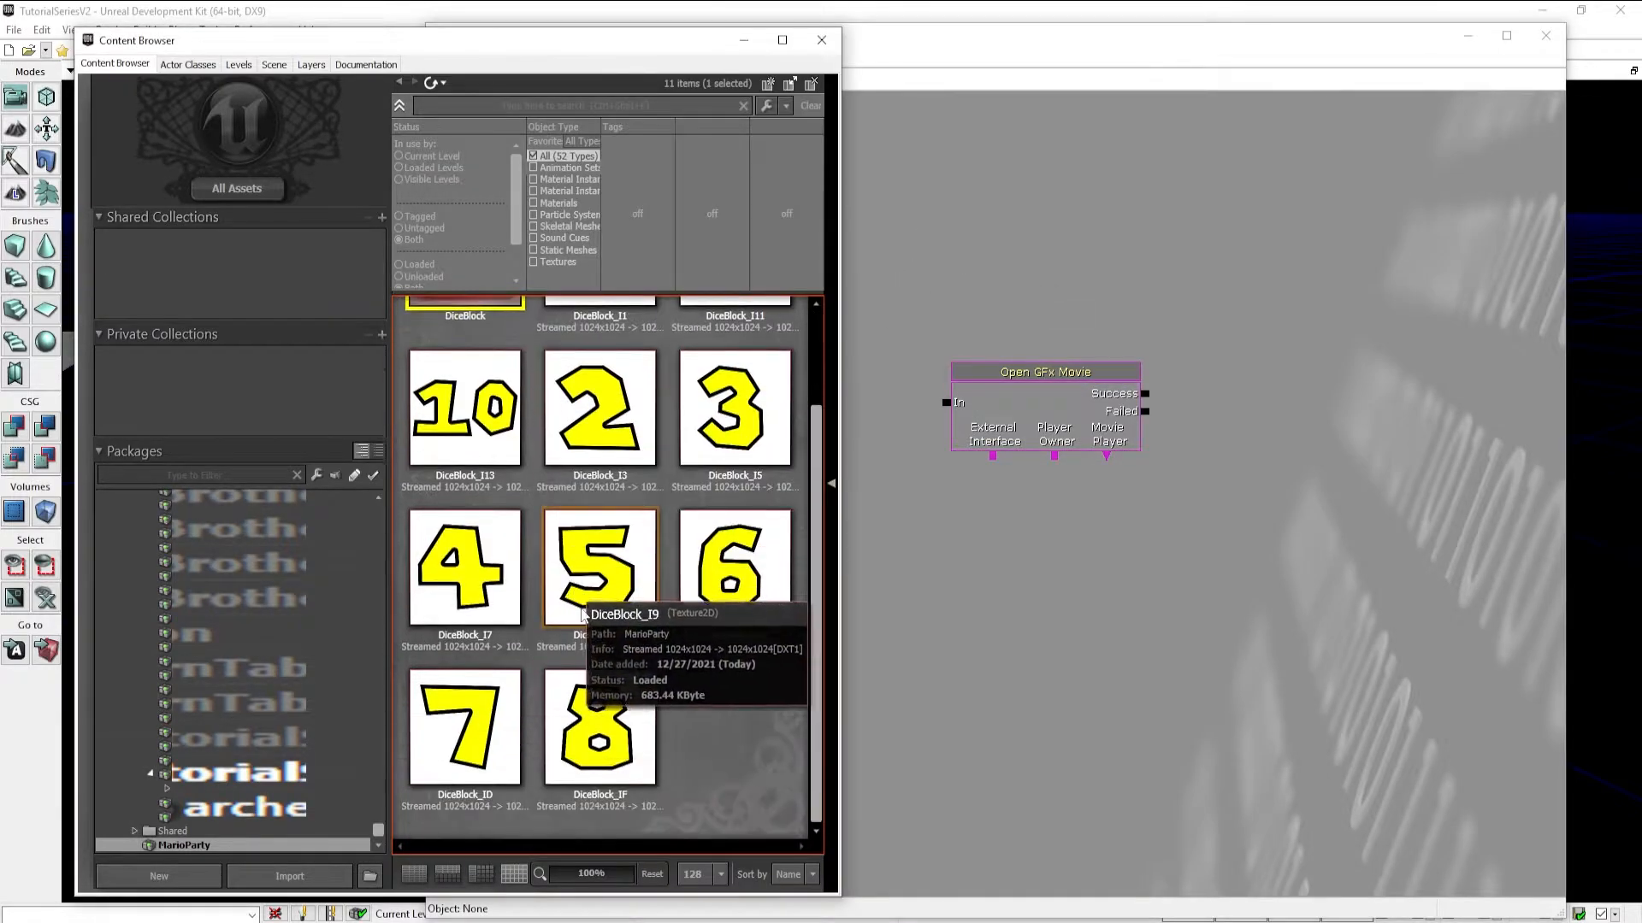
shift+click(591, 699)
right_click(597, 567)
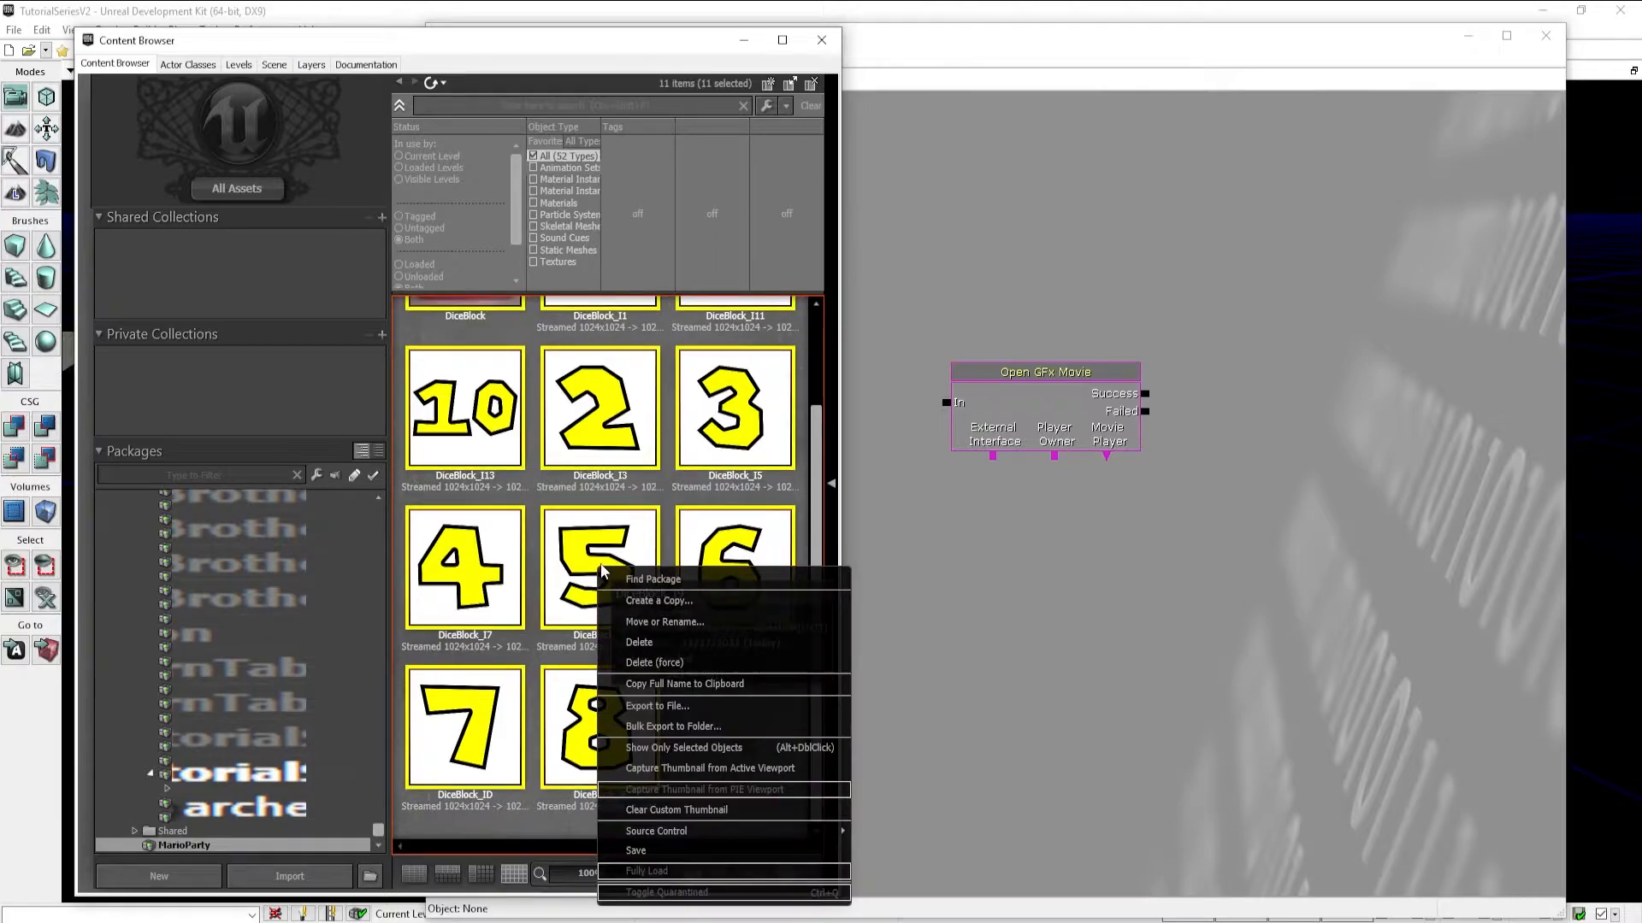
click(662, 620)
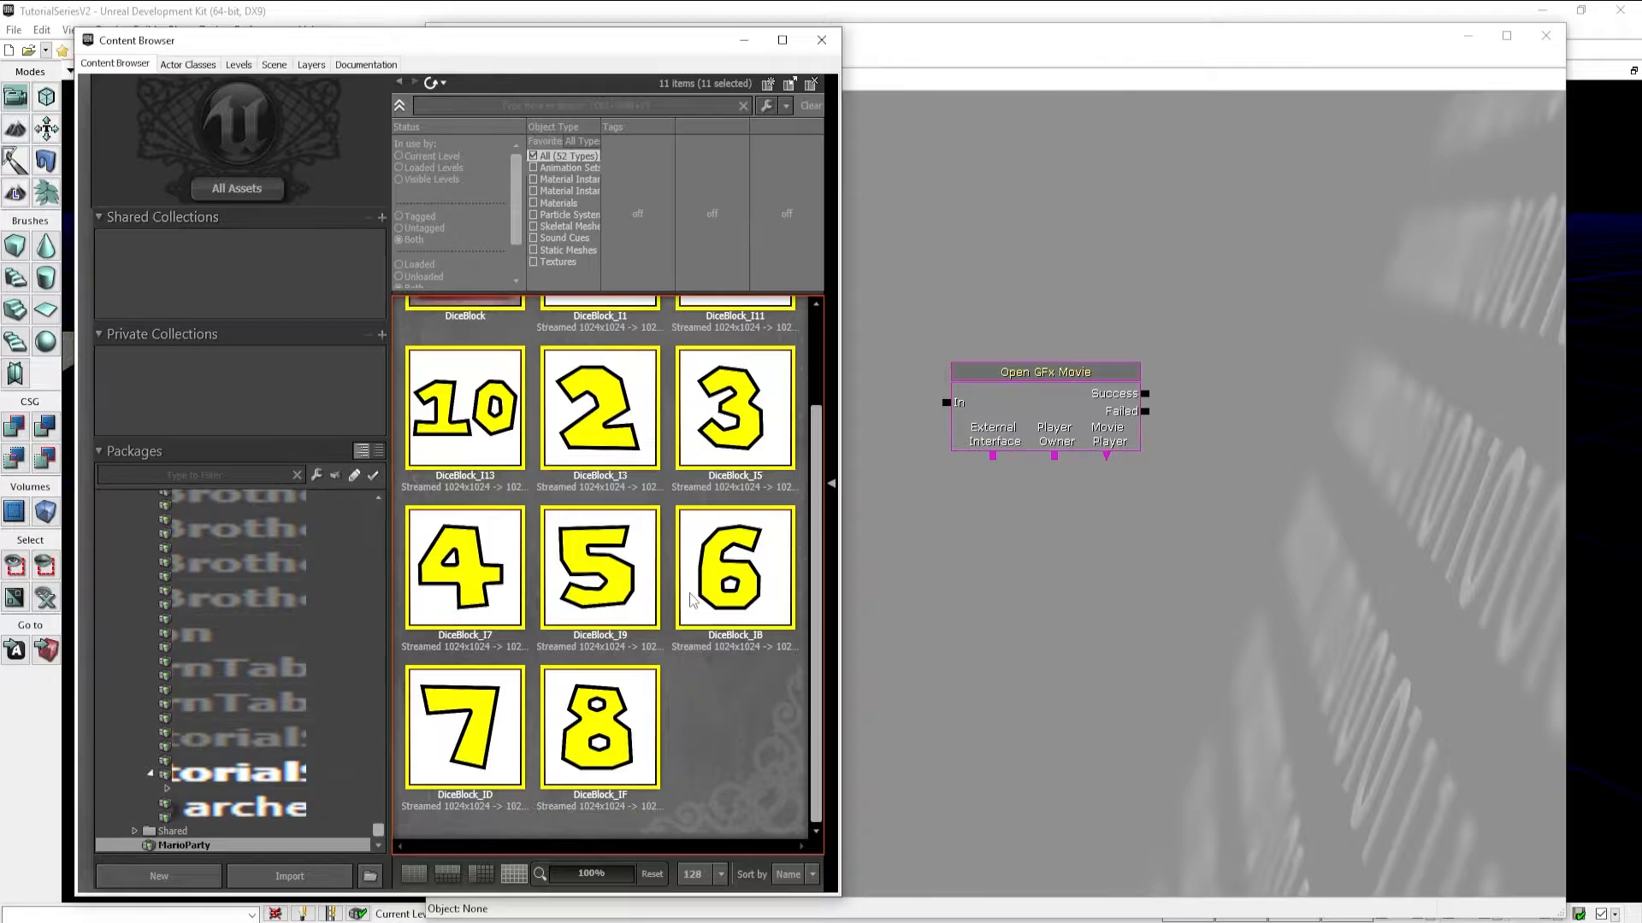
text(tutorial)
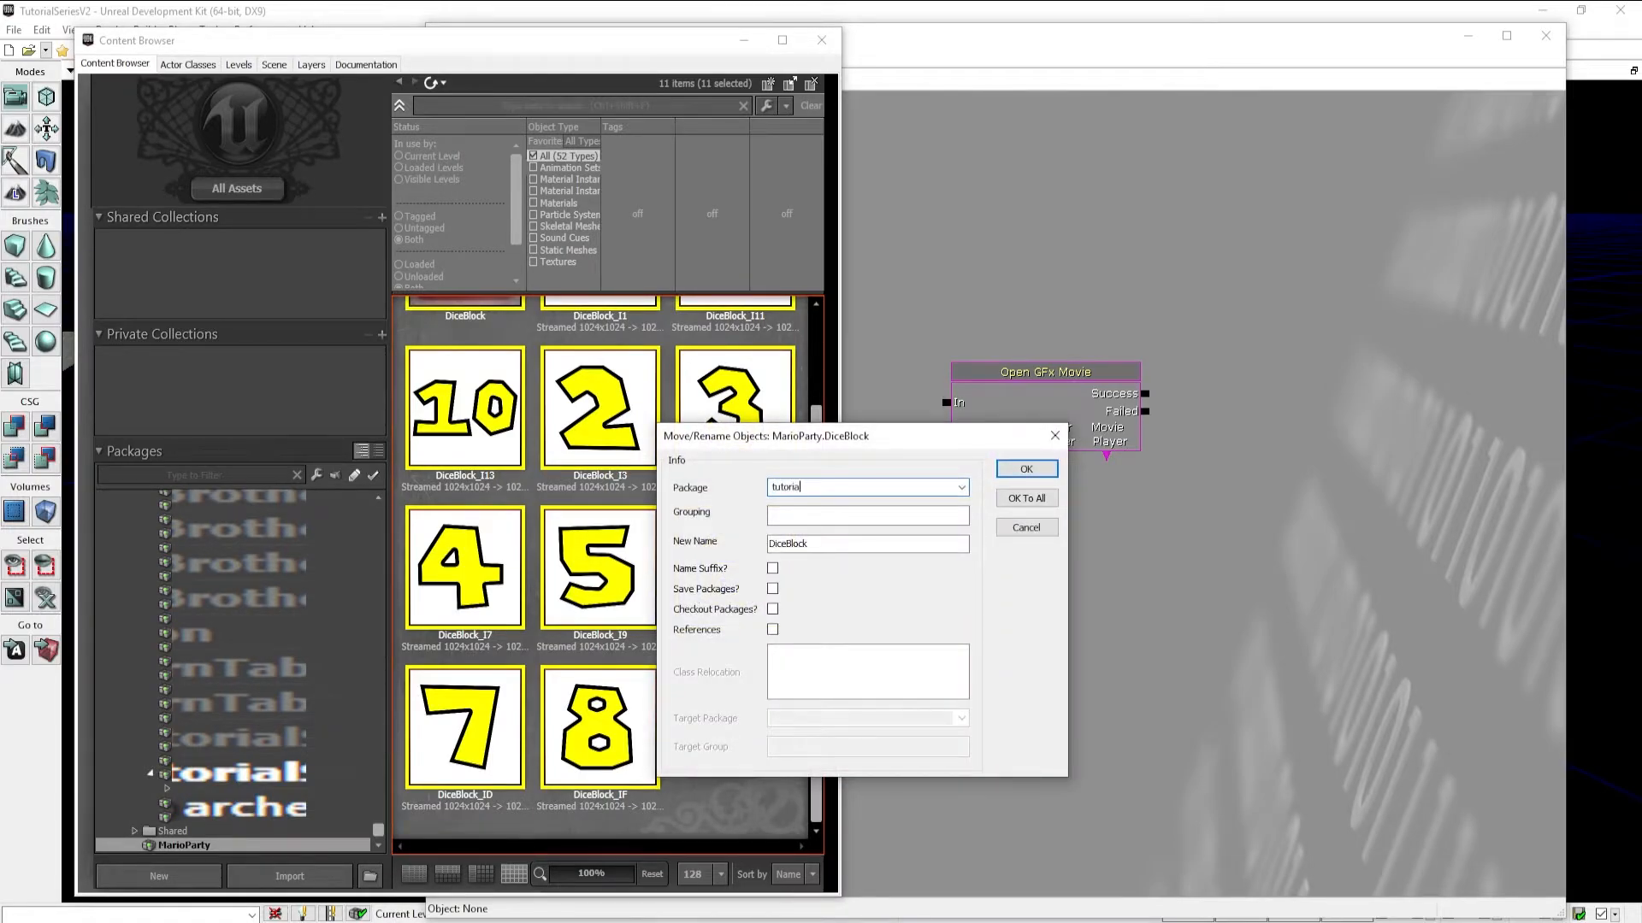
key(Down)
key(Down)
click(1025, 499)
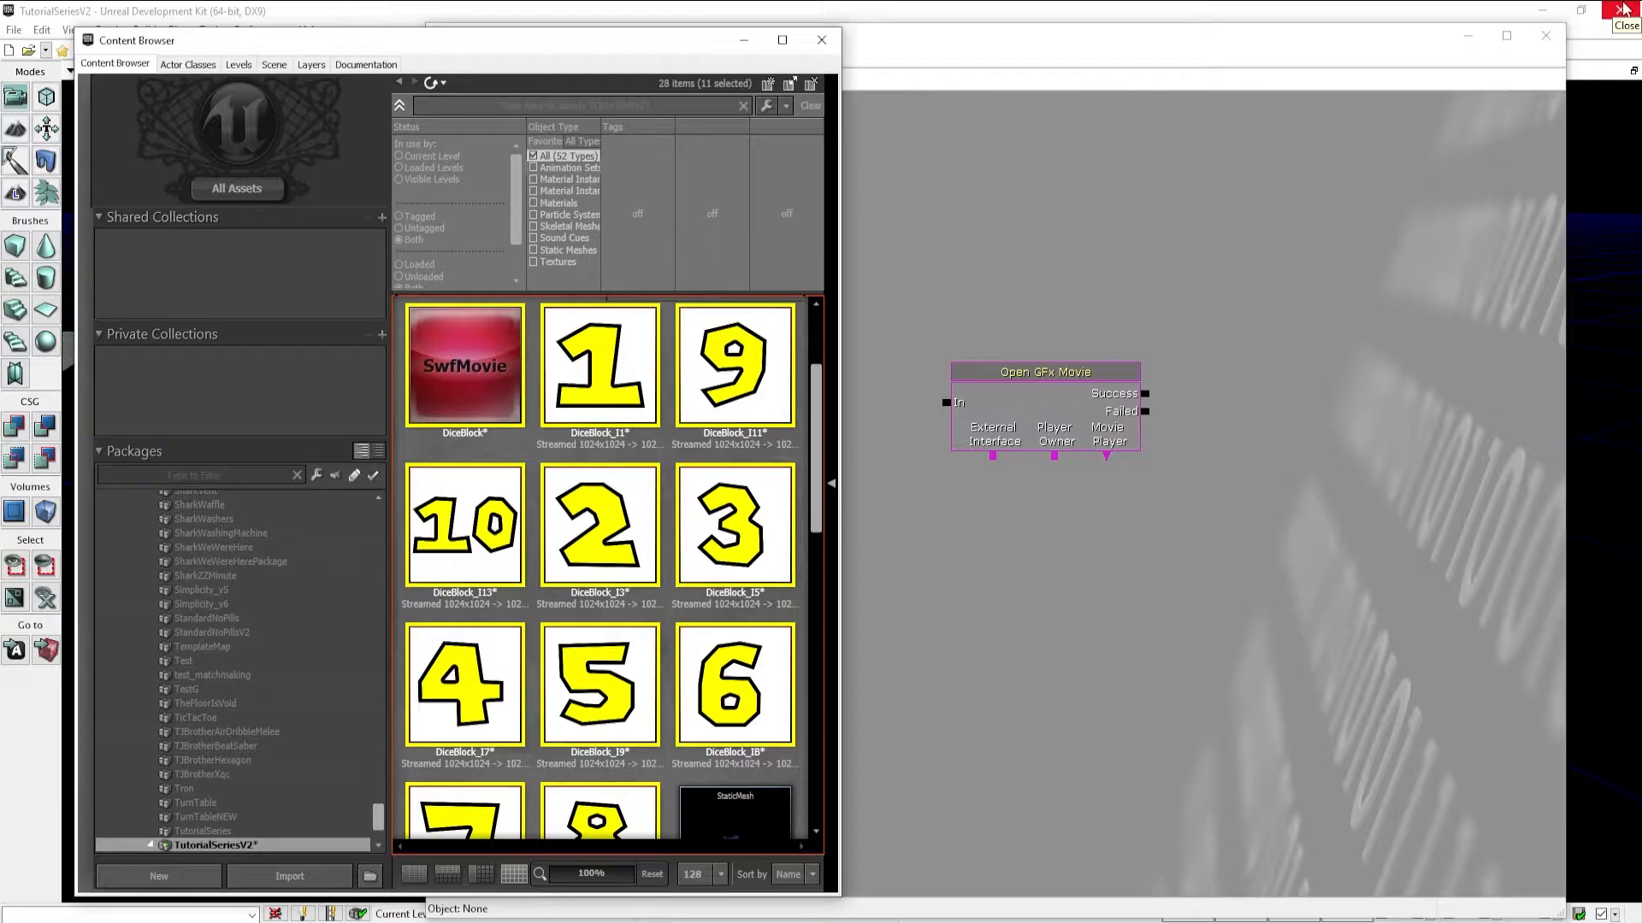
Restart the editor, look over the DiceBlock assets in the TutorialSeriesV2 package, and minimize the Content Browser
click(1620, 9)
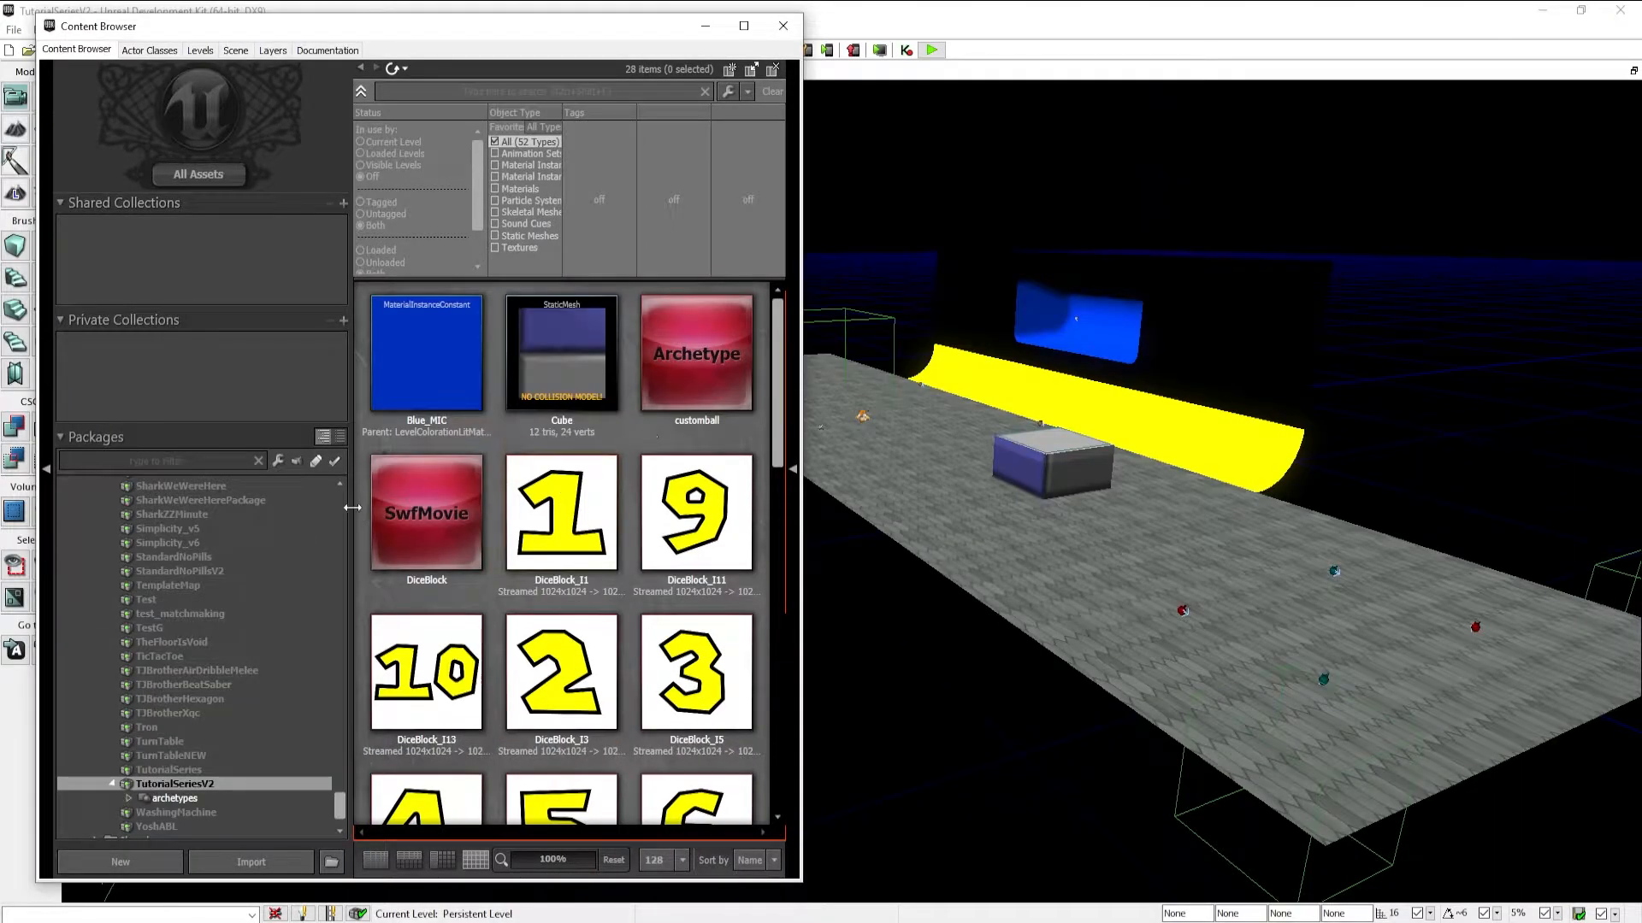
scroll(564, 598, down, 3)
scroll(569, 723, up, 3)
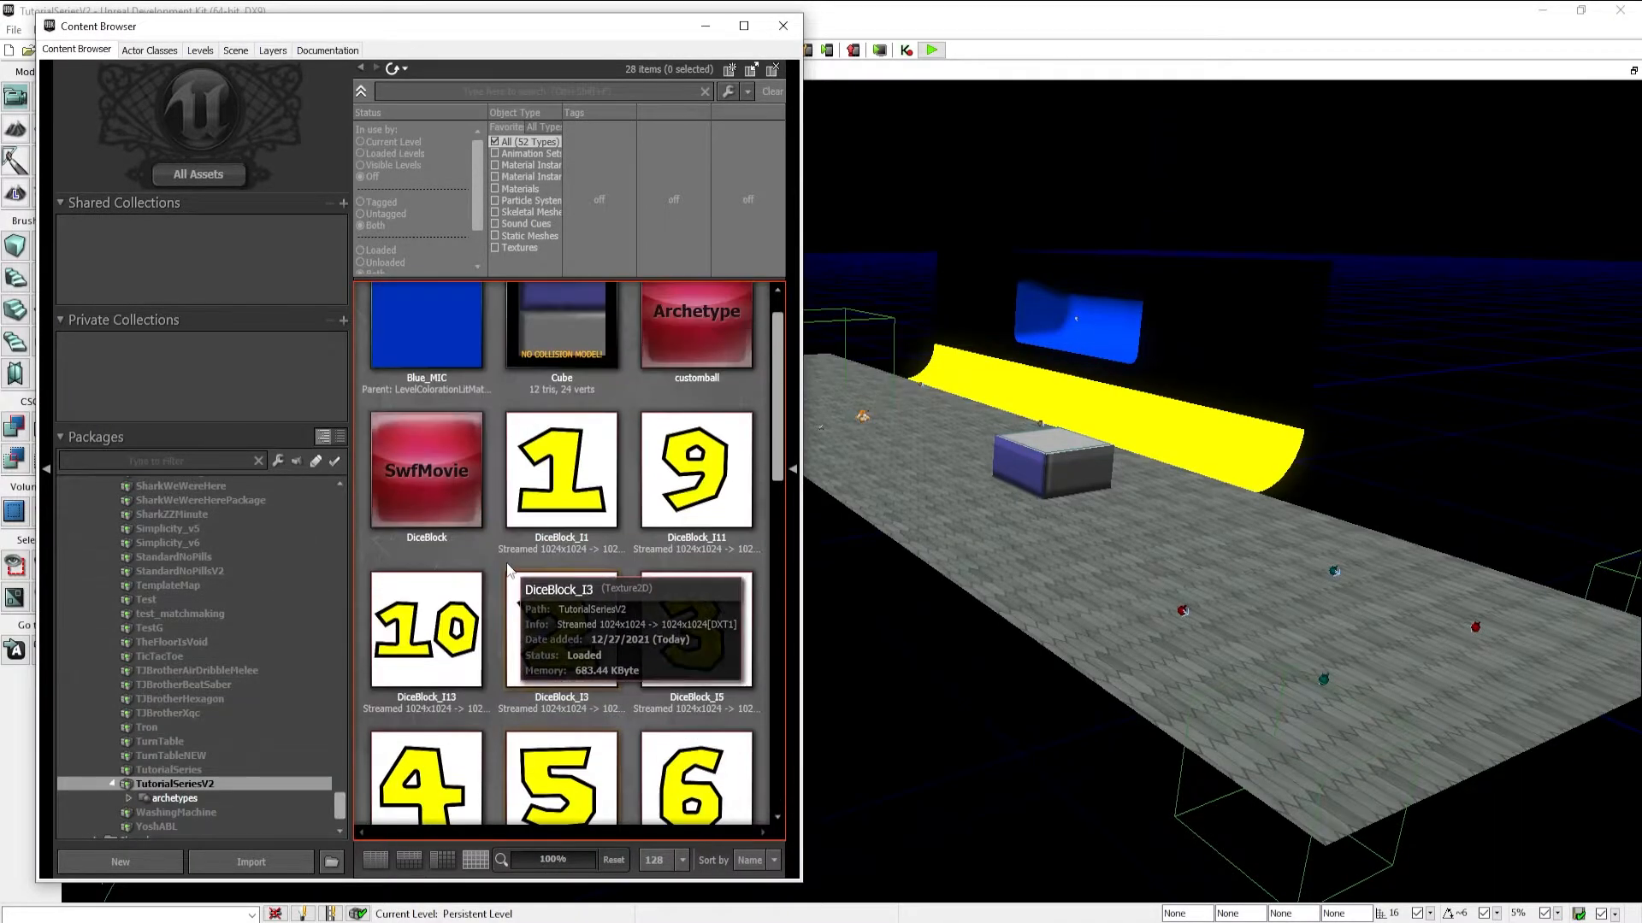
click(705, 26)
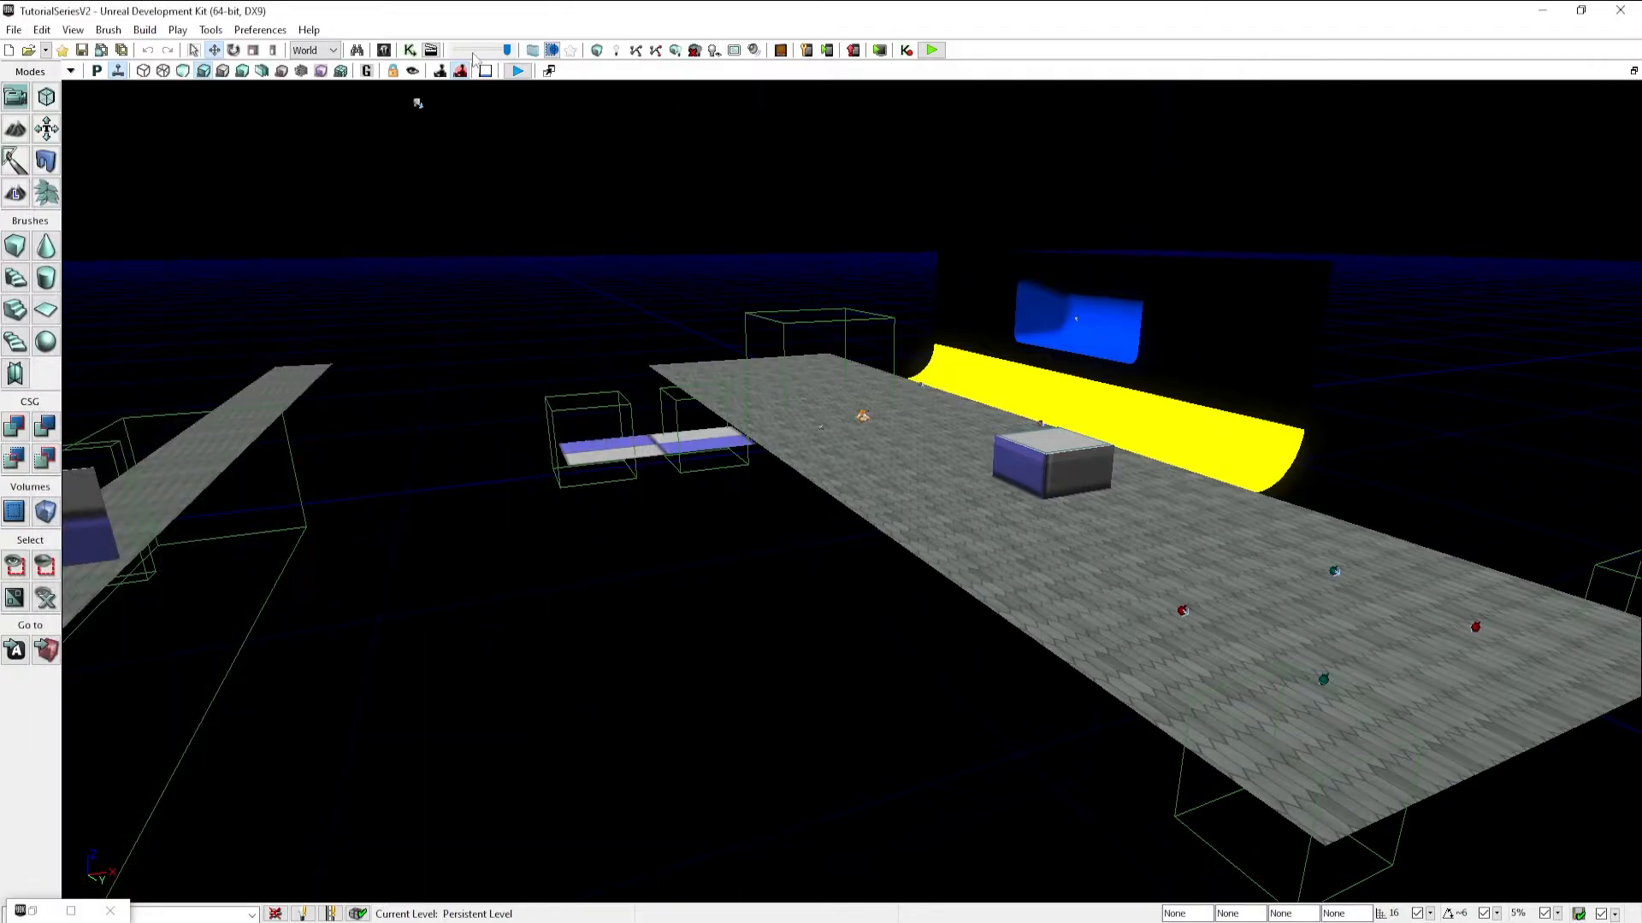
Open Kismet's AnimatedTexture sequence and check the movie assigned to the Open GFx Movie action
click(409, 50)
double_click(1154, 388)
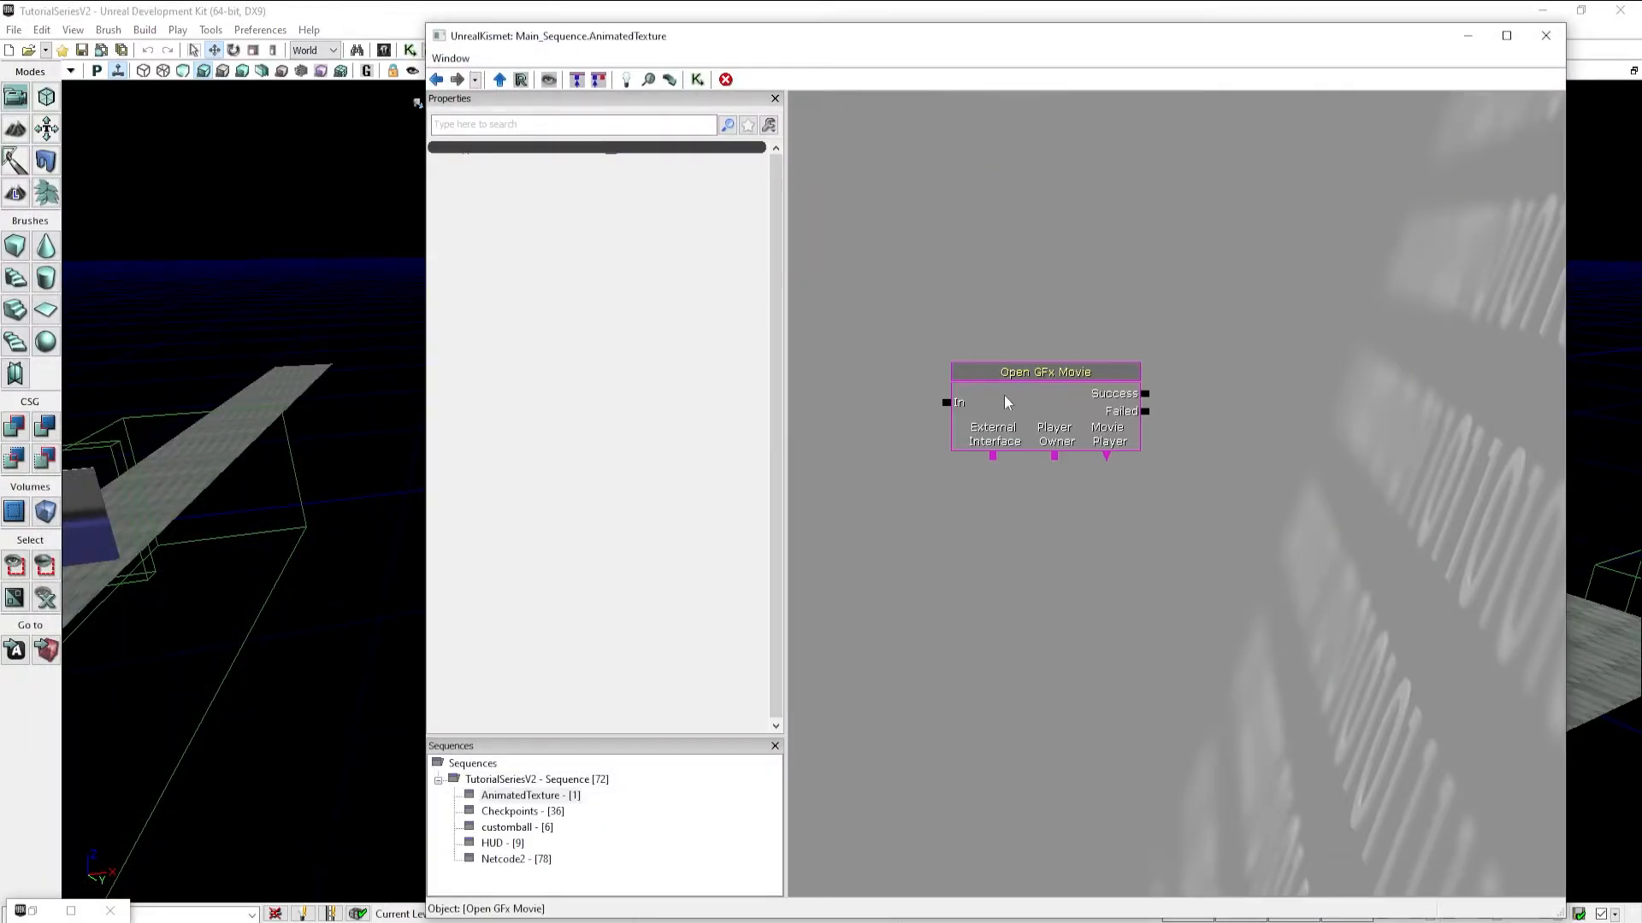
click(1004, 395)
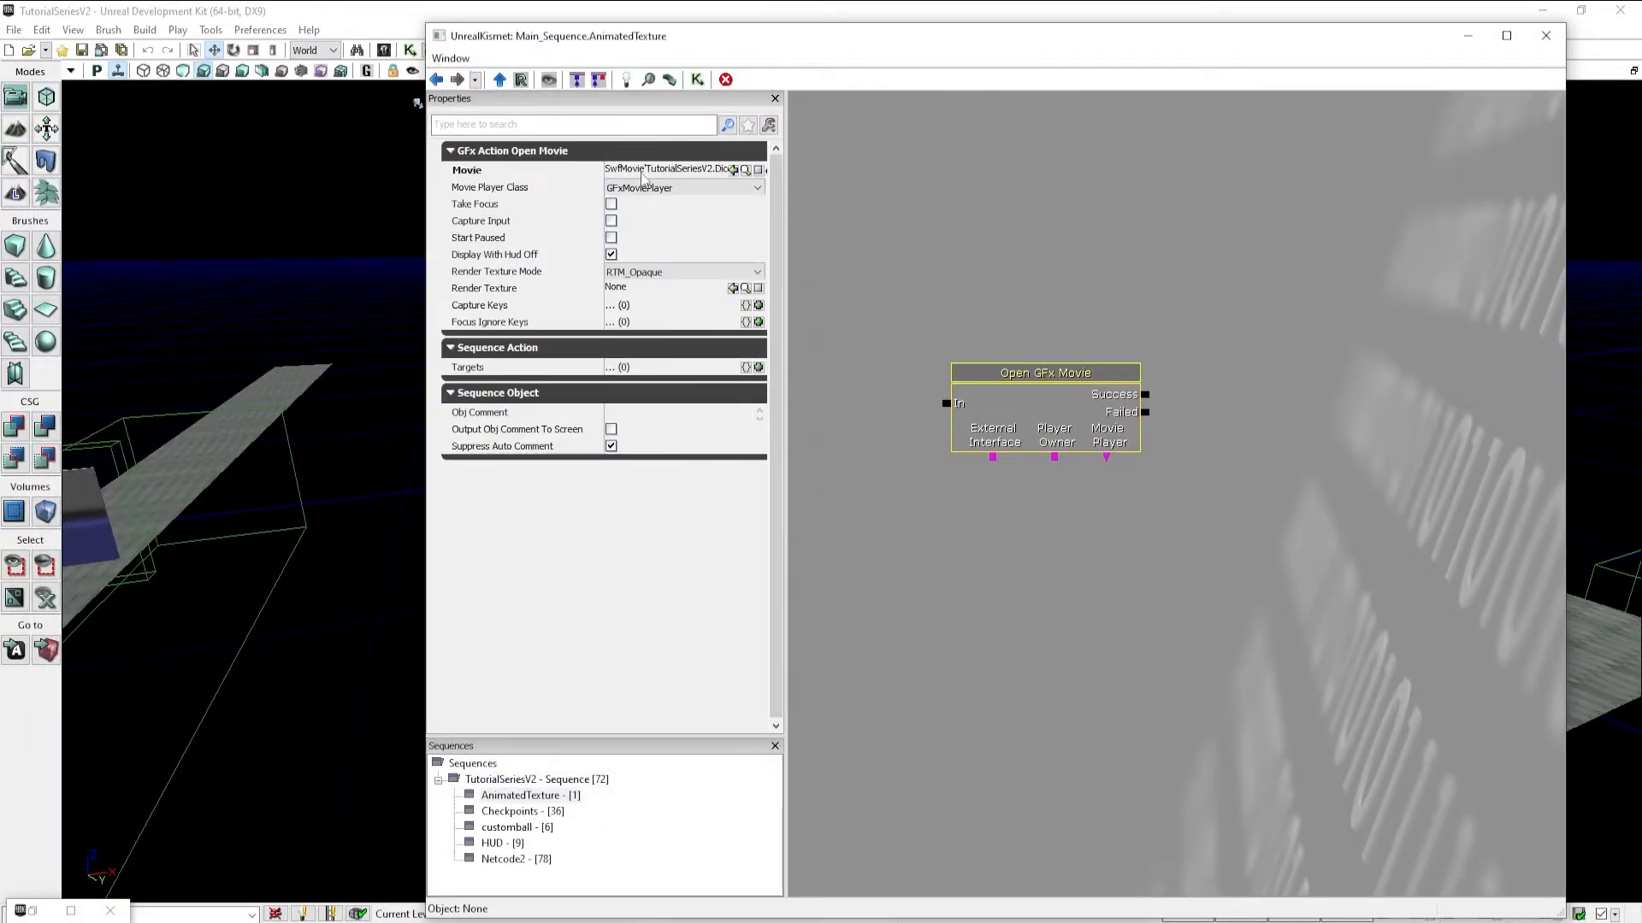
click(886, 275)
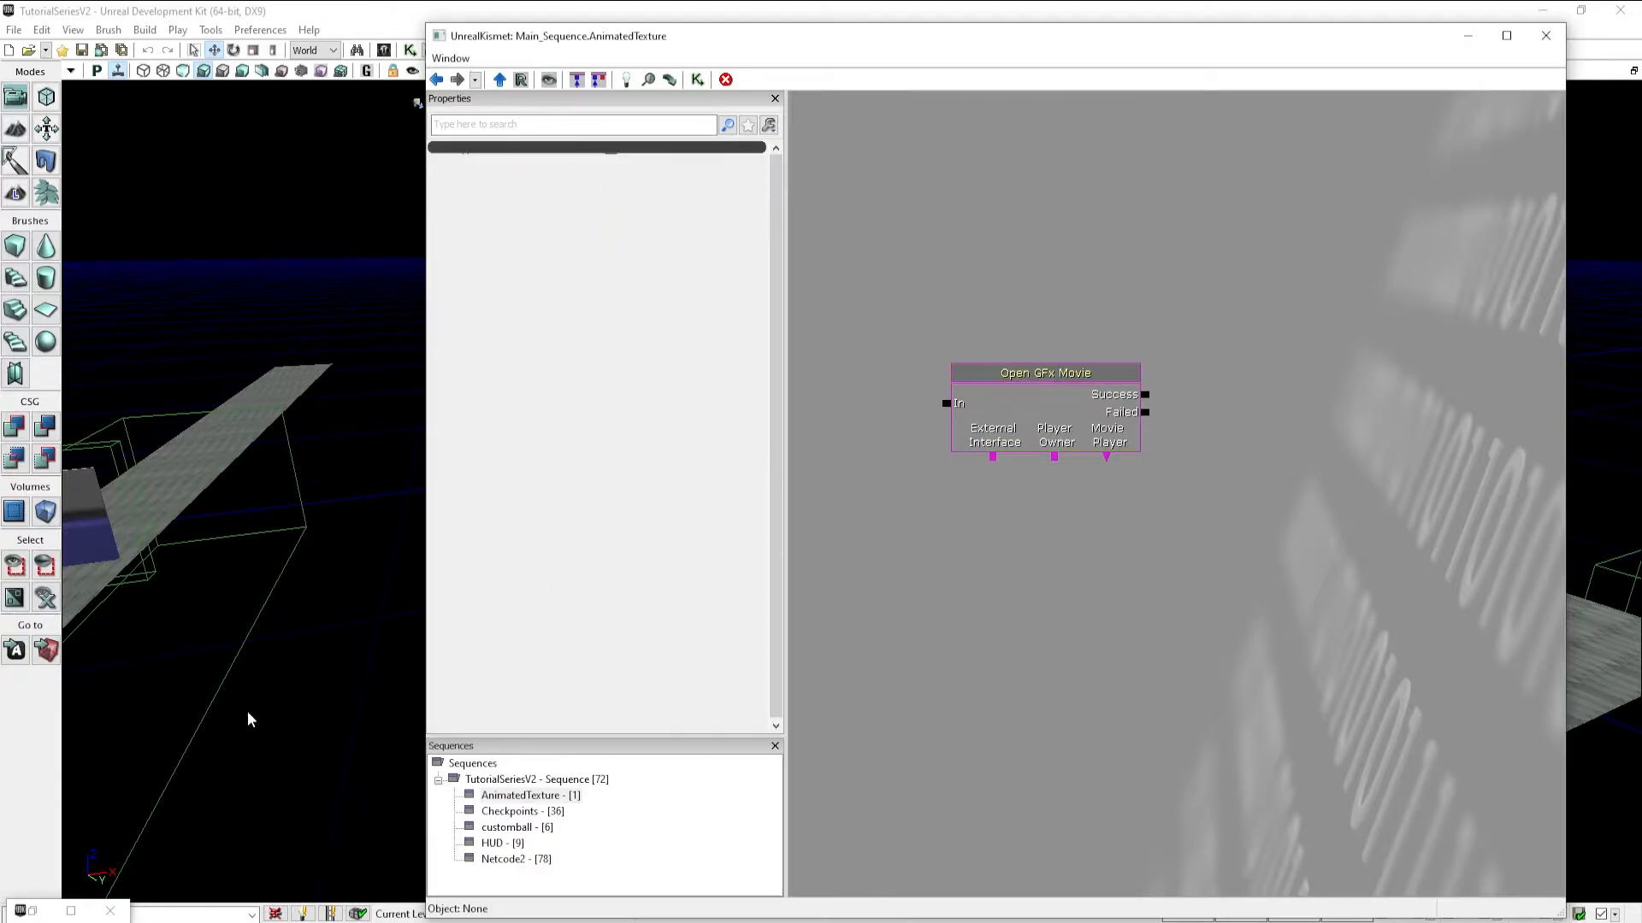
Bring back the Content Browser as a smaller window with the Open GFx Movie action visible beside it
click(34, 913)
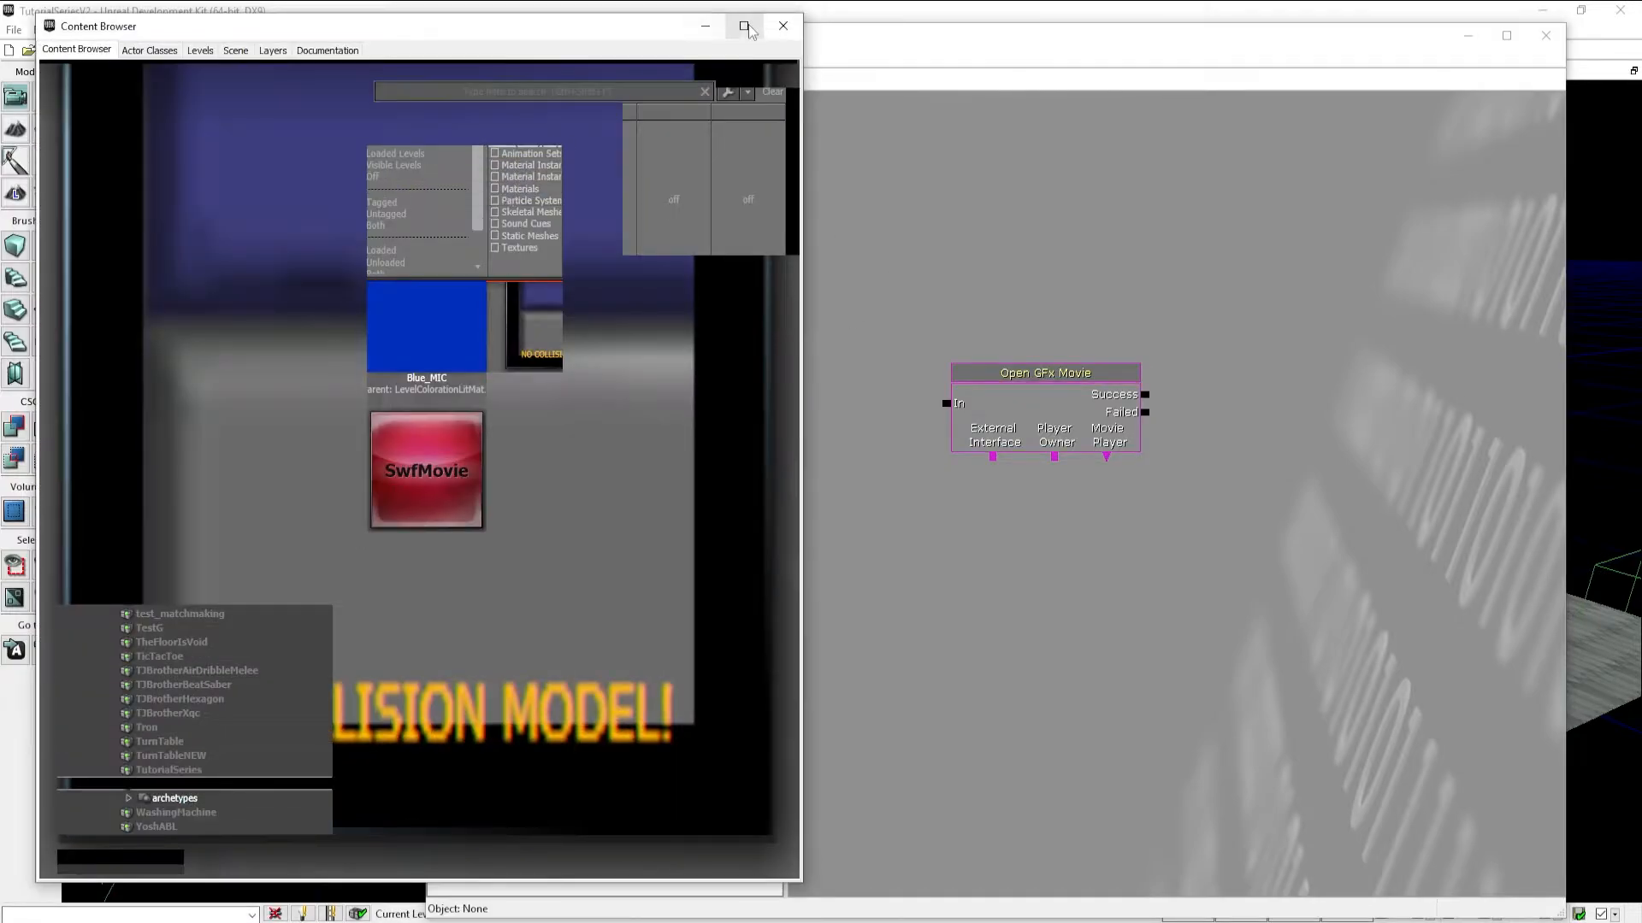
click(744, 26)
drag(513, 10, 441, 54)
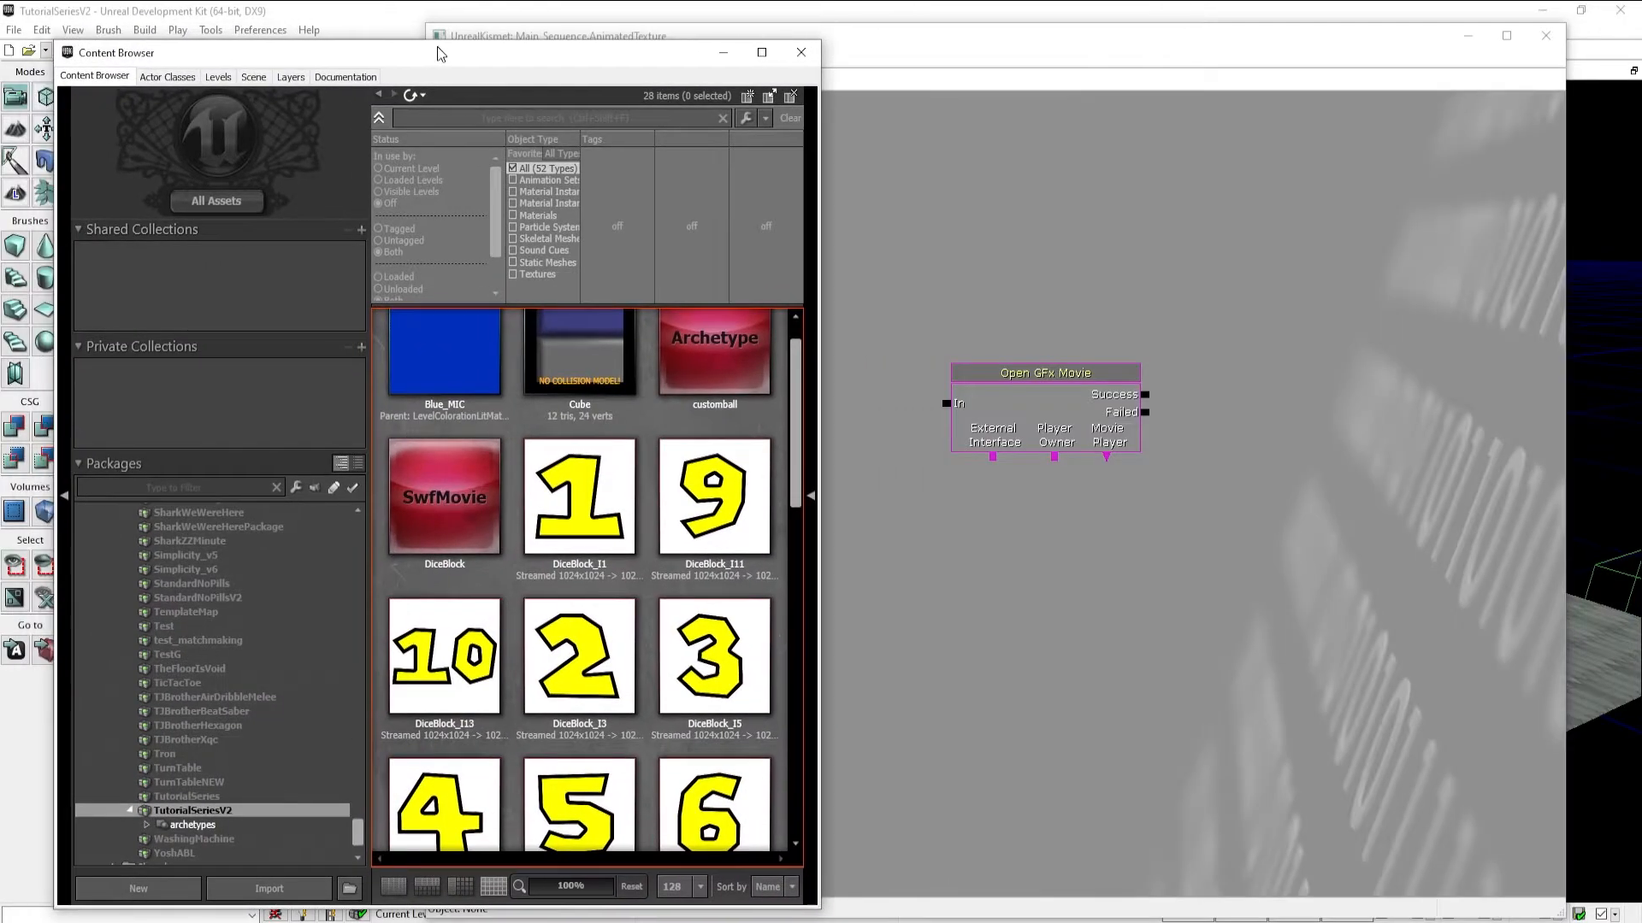
right_click(644, 423)
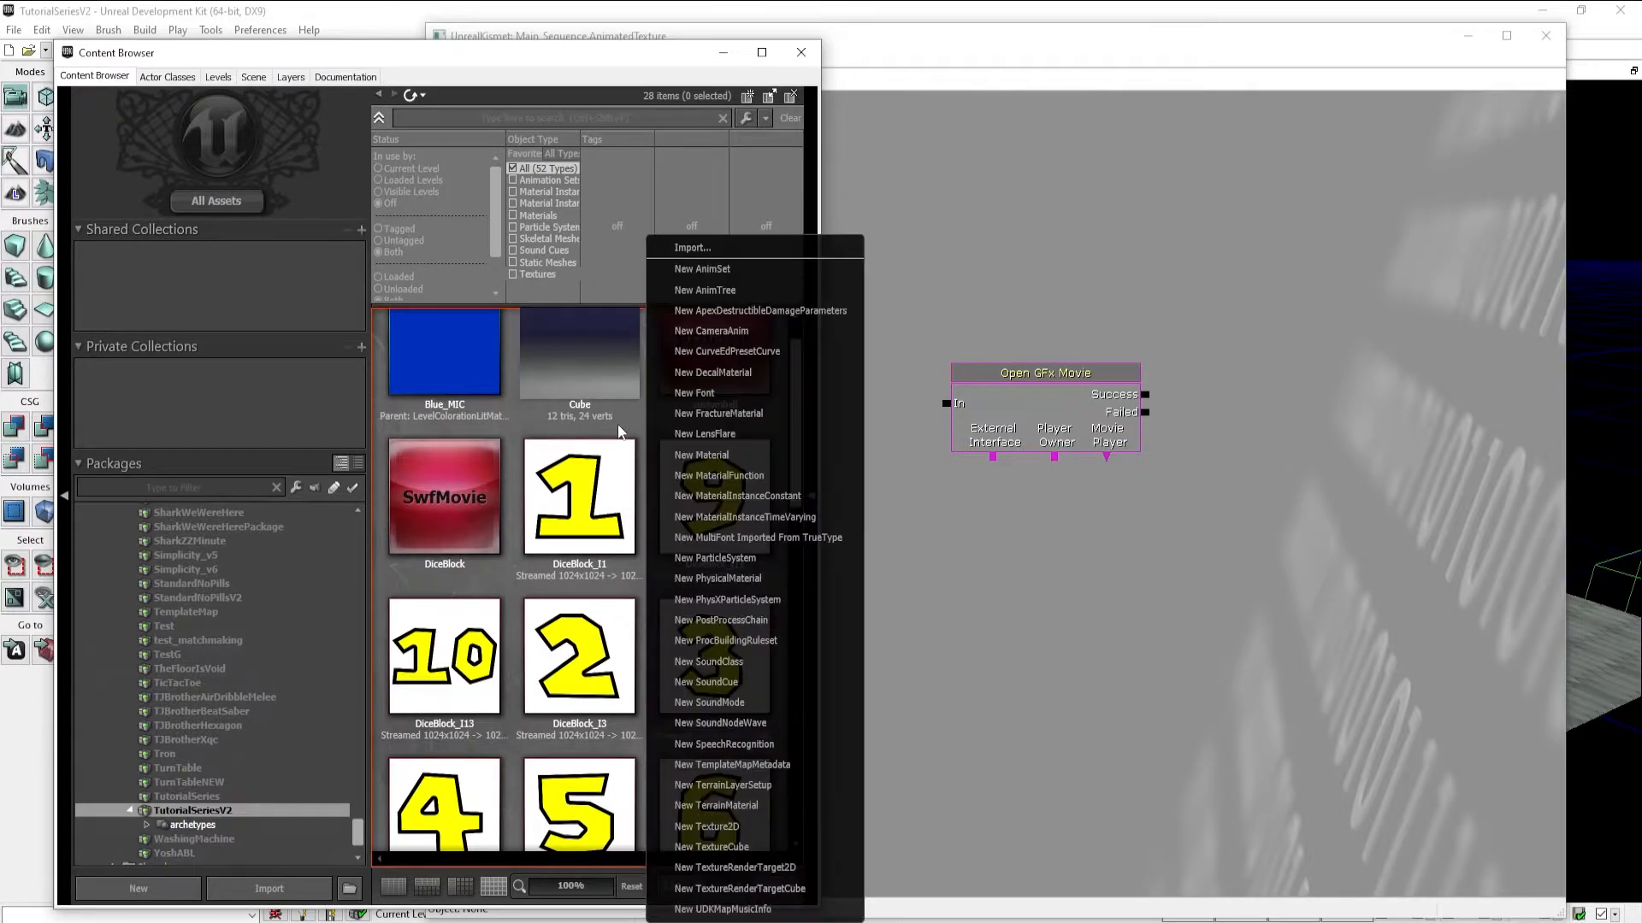
click(599, 425)
right_click(514, 419)
click(509, 422)
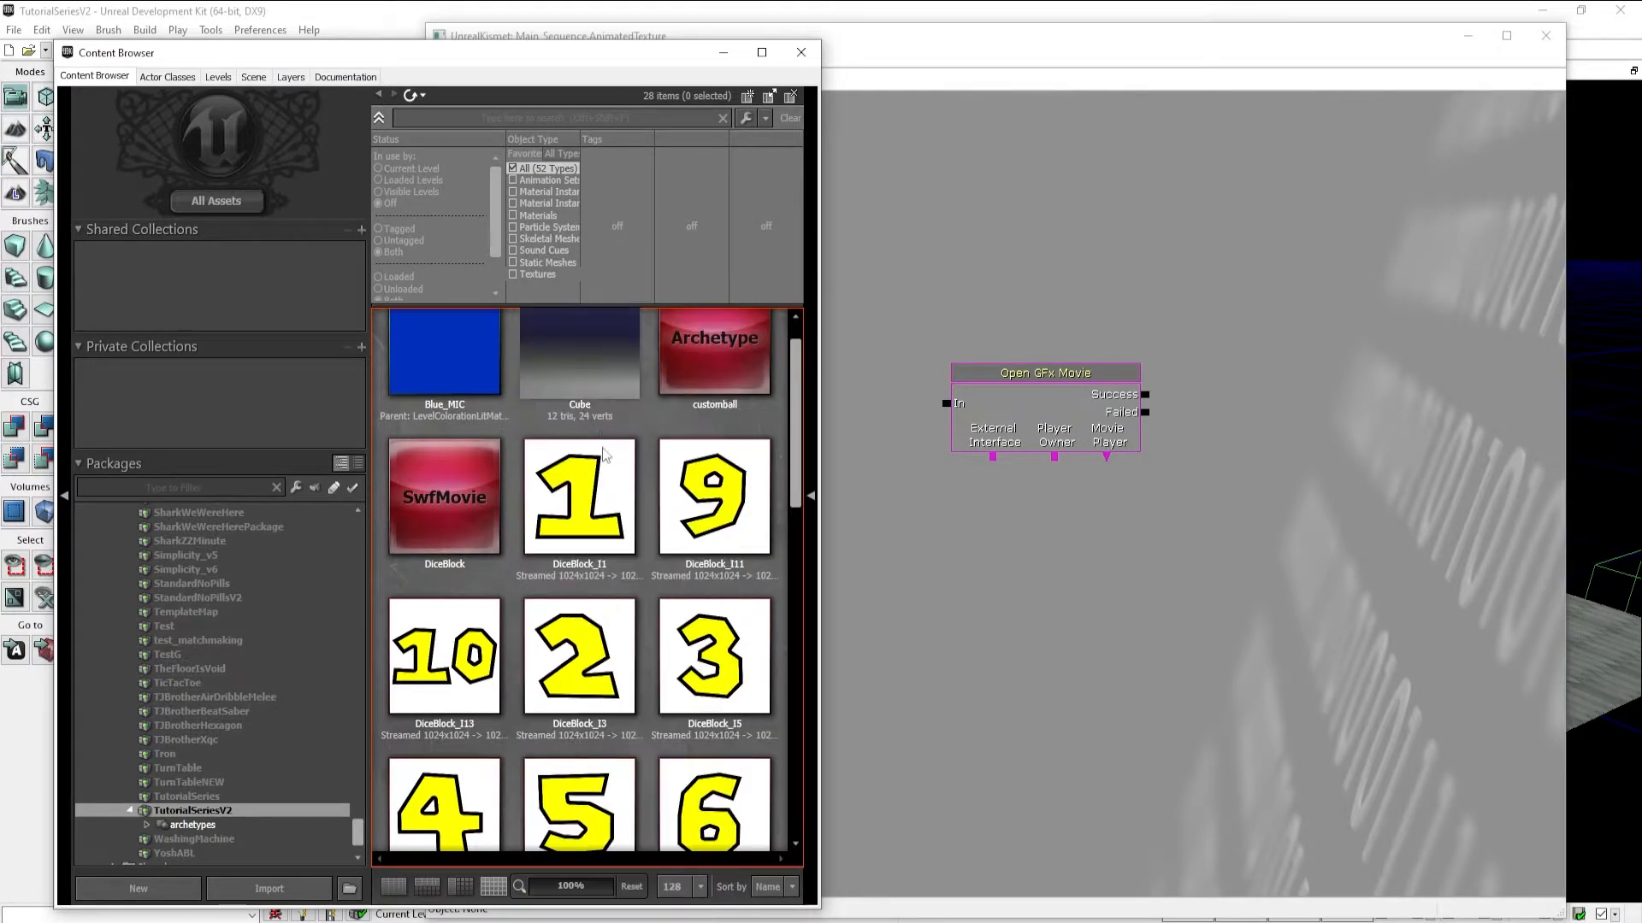
right_click(596, 451)
click(510, 488)
Start a new TextureRenderTarget2D named AnimatedTexture in the TutorialSeriesV2 package
right_click(649, 418)
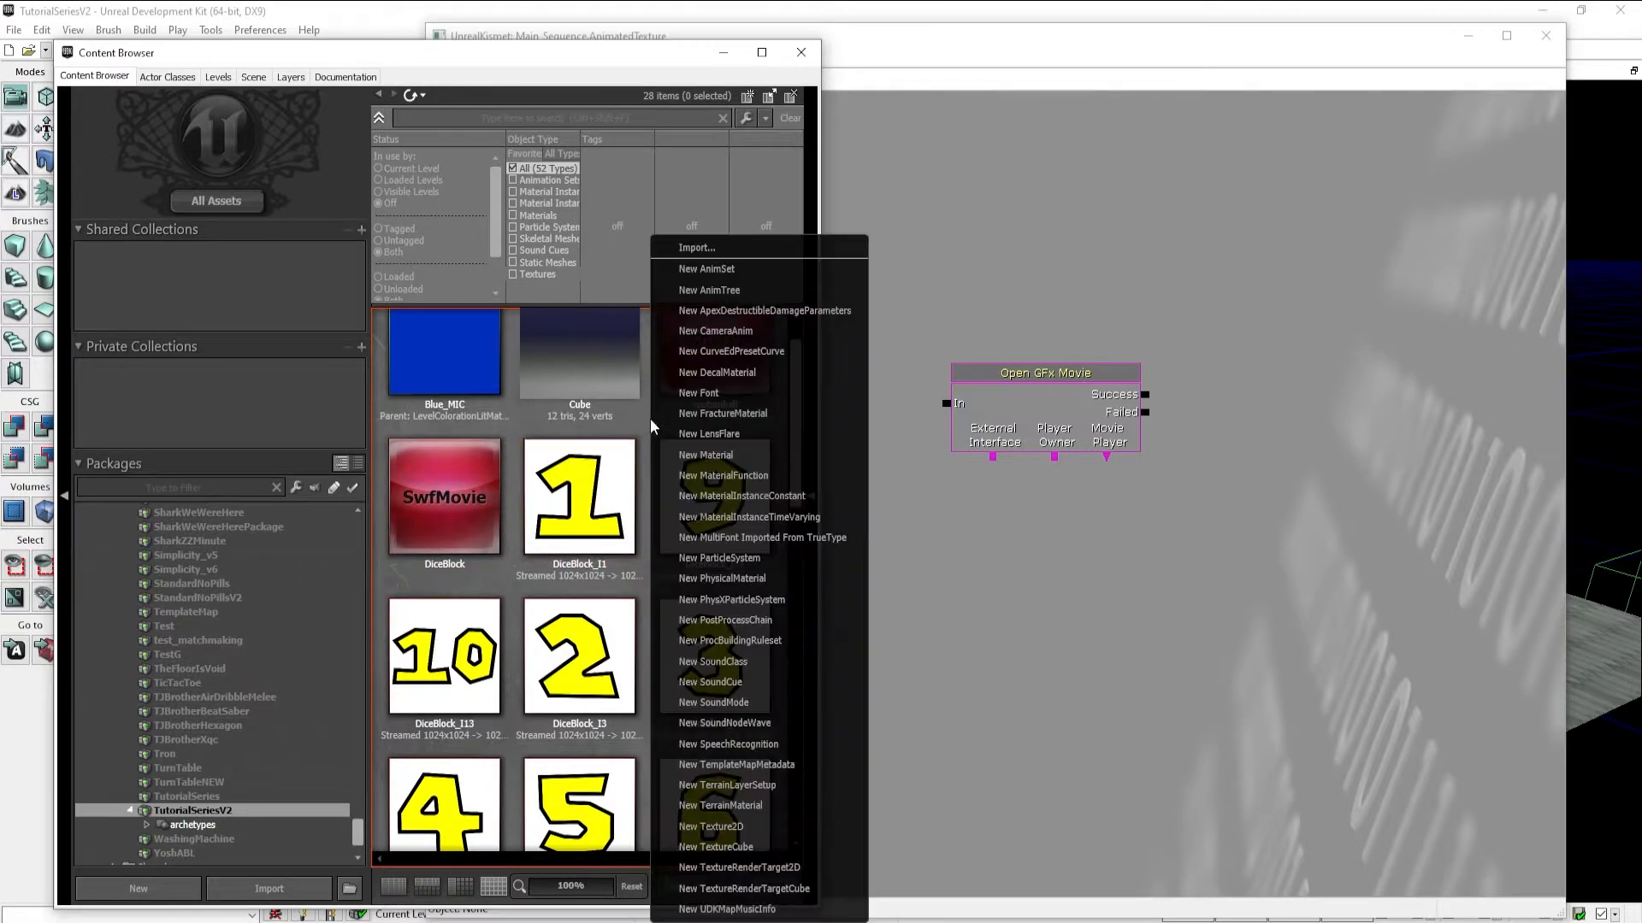
click(768, 869)
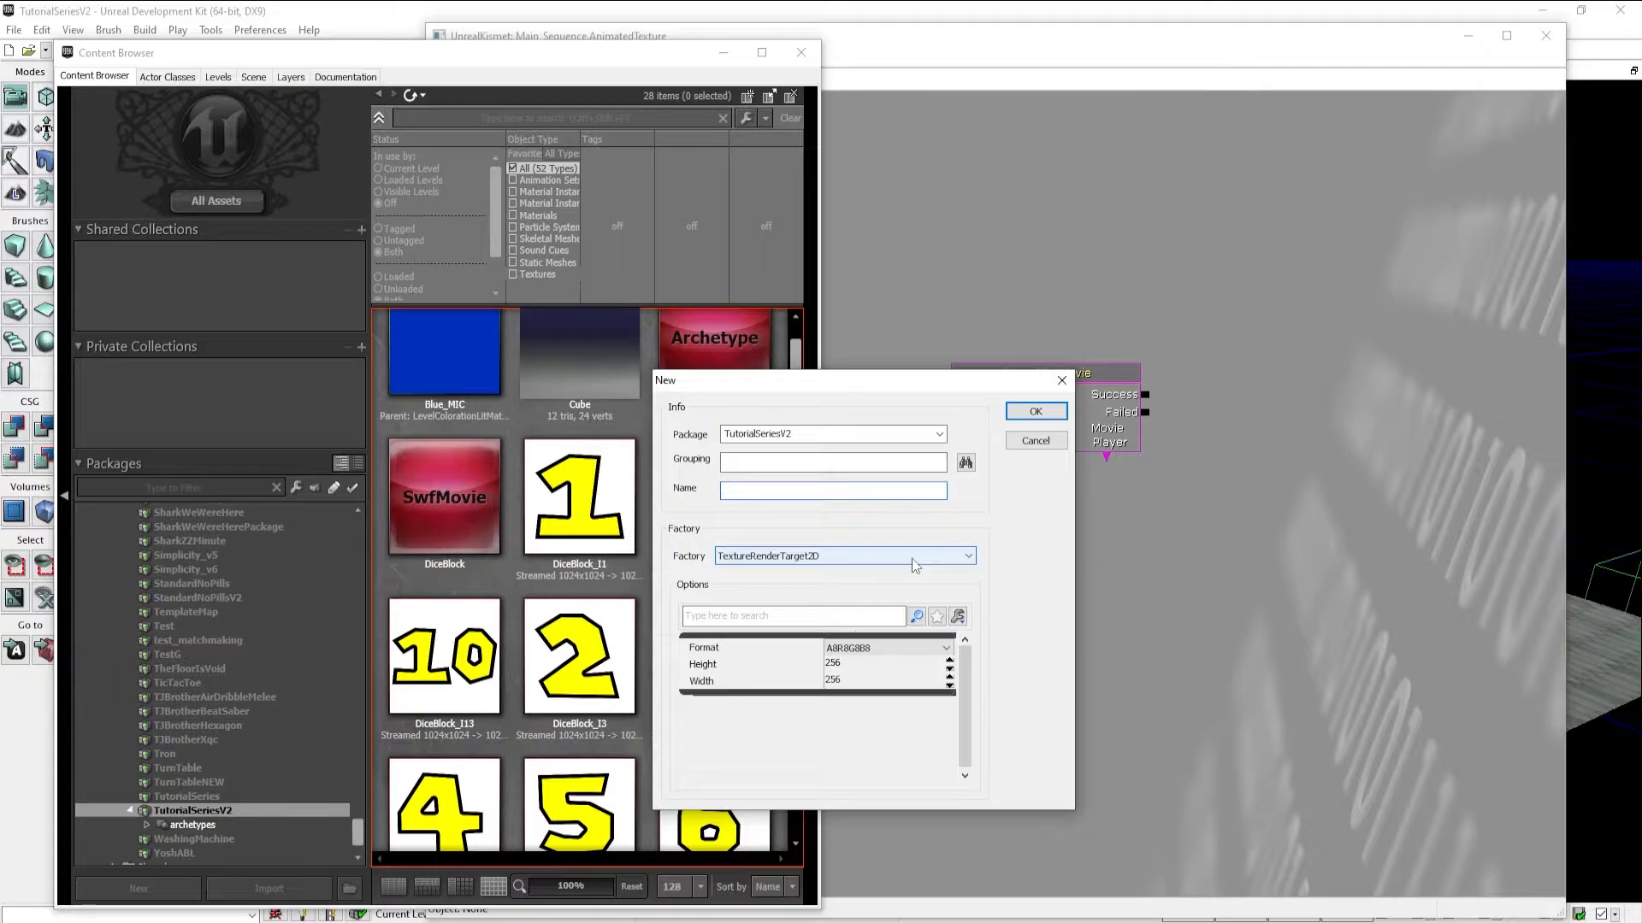
text(AnimatedTexture)
Set the render target's height and width to 1024 and create the asset
click(849, 669)
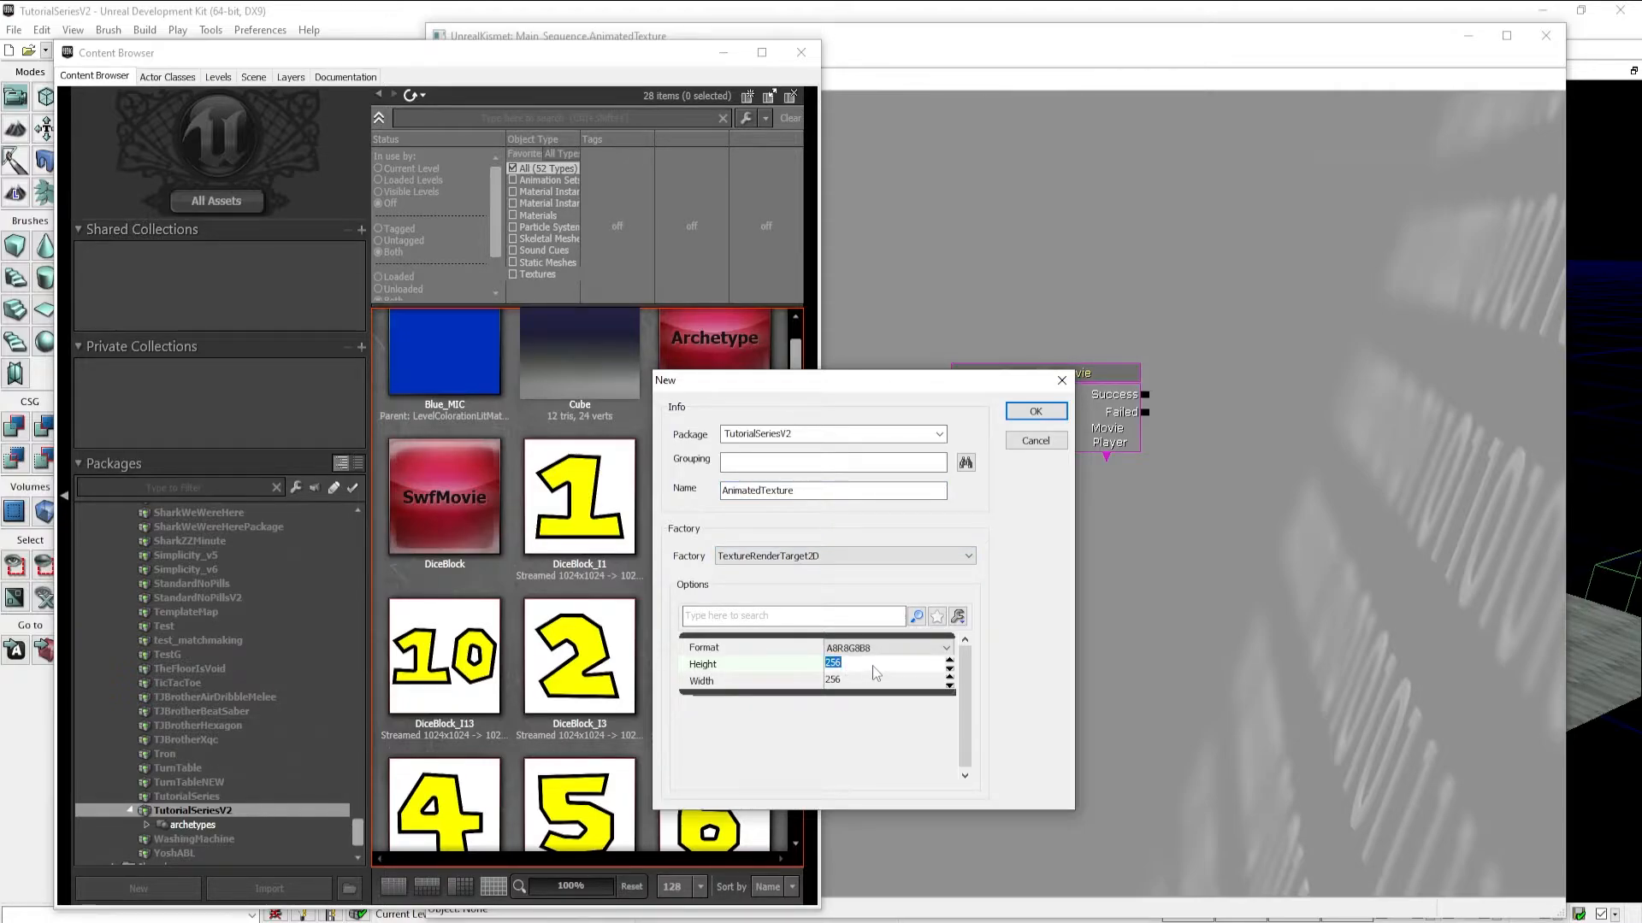
text(1025)
key(Tab)
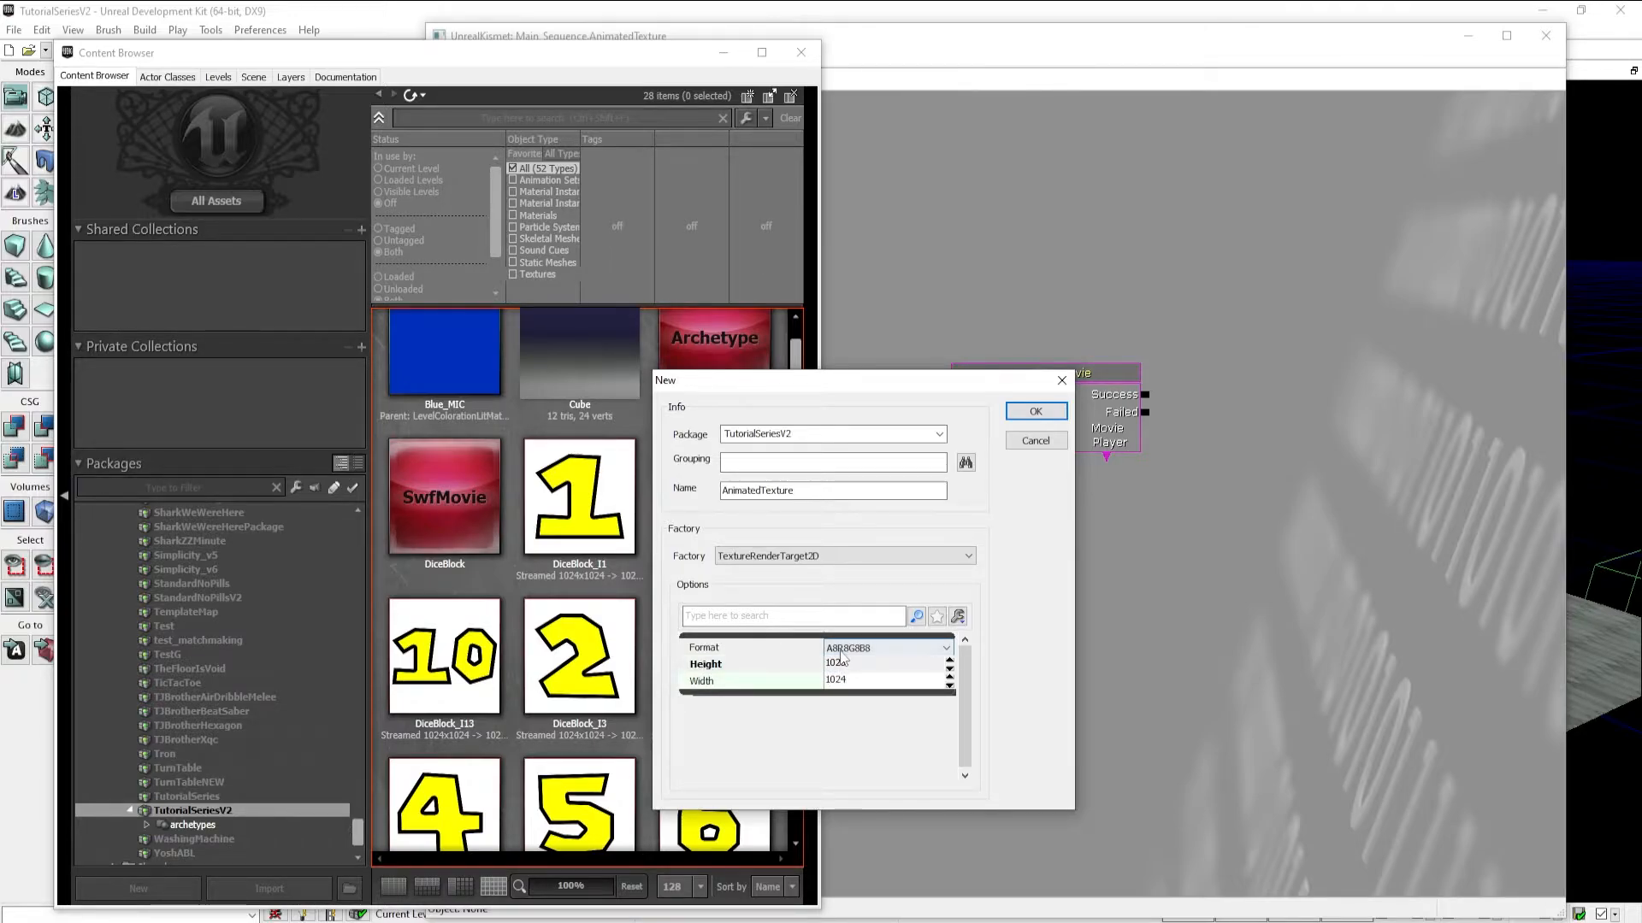
click(862, 666)
text(10)
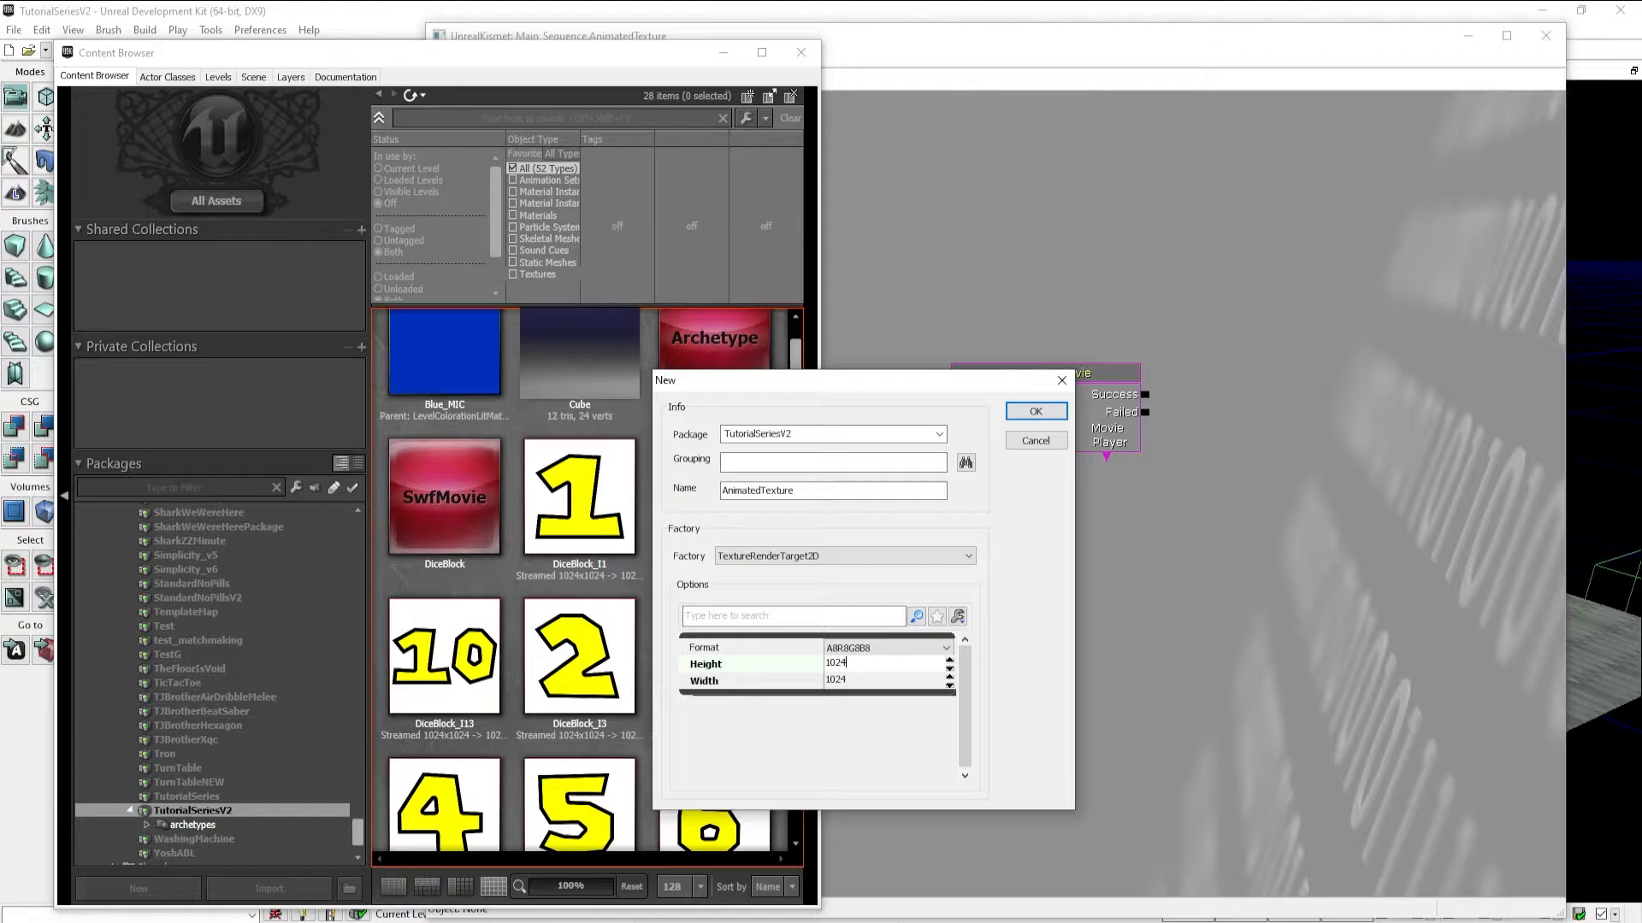
key(Tab)
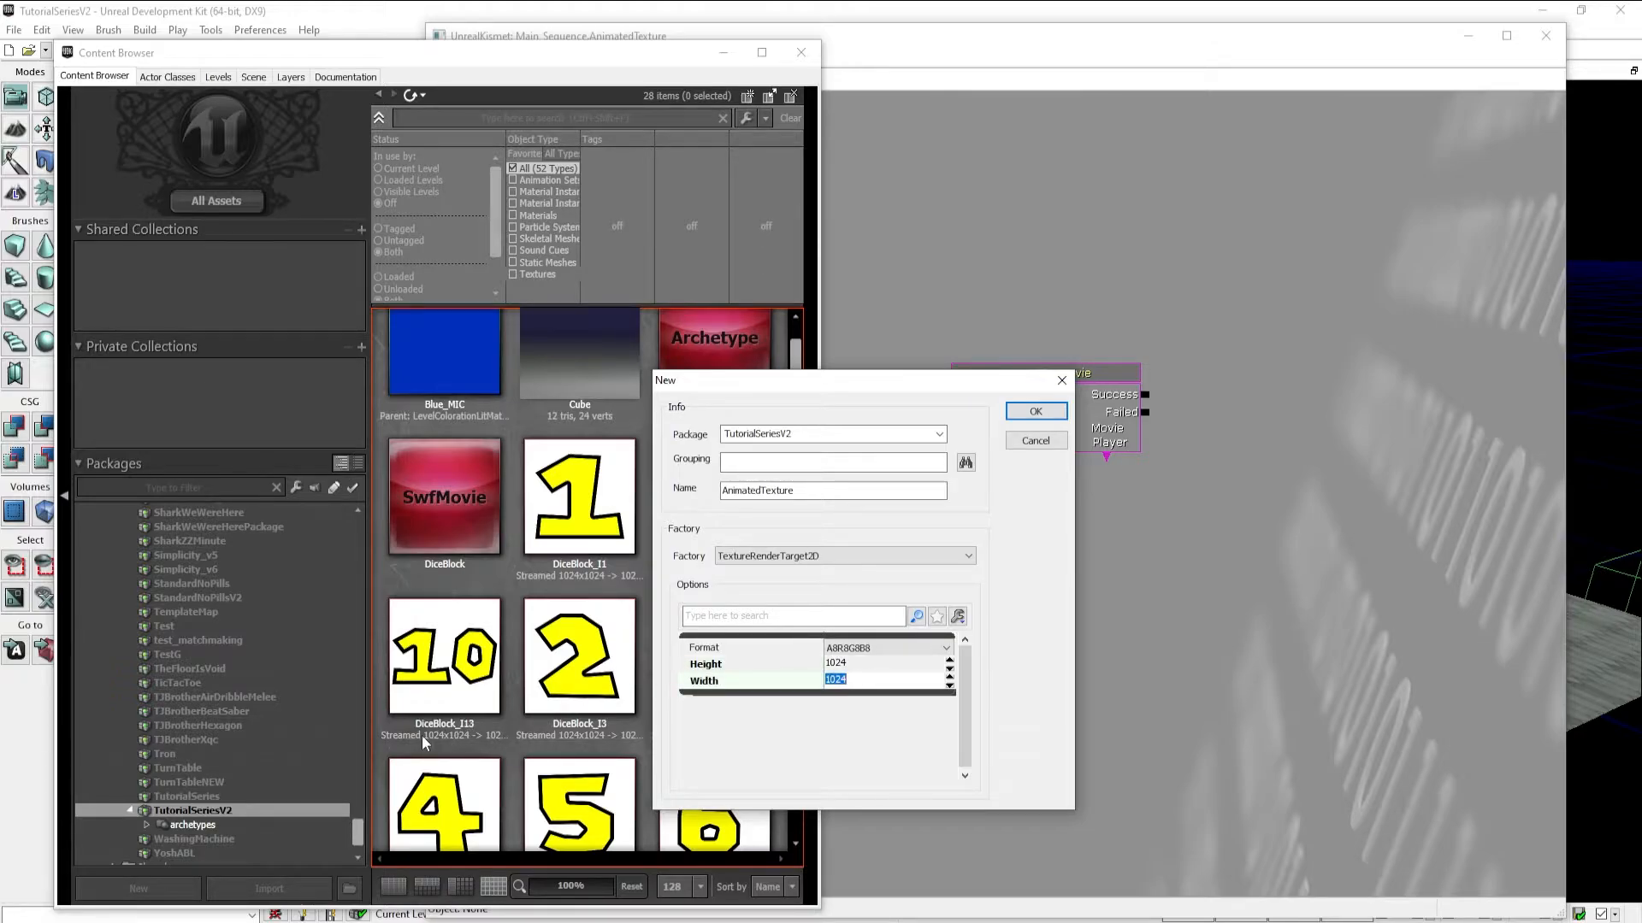
click(856, 666)
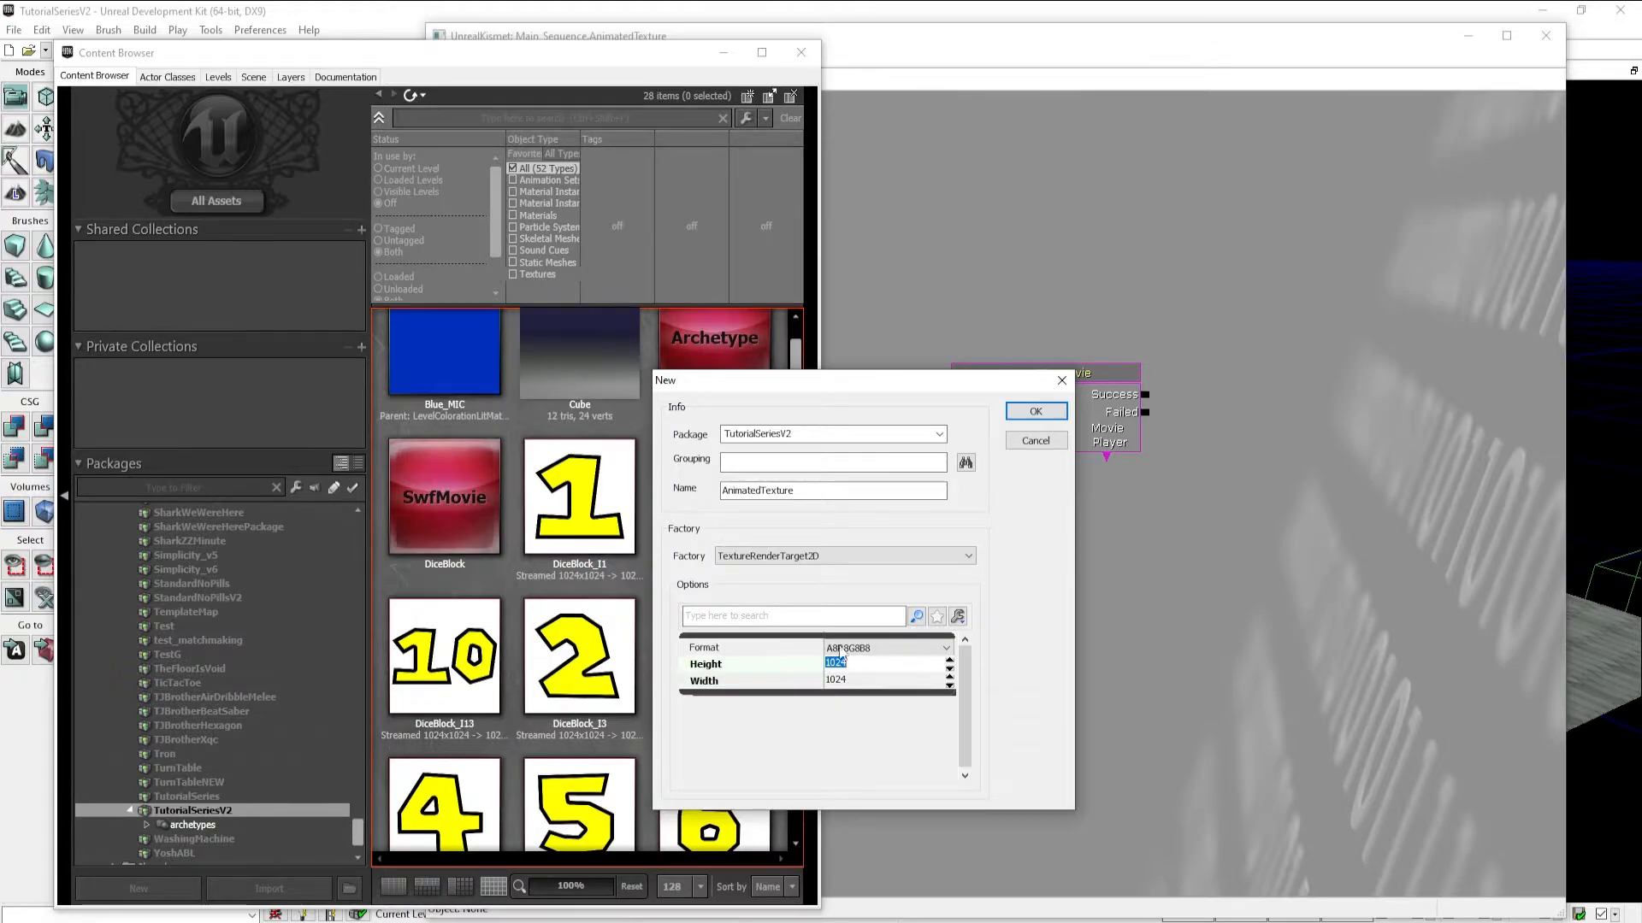
click(1036, 412)
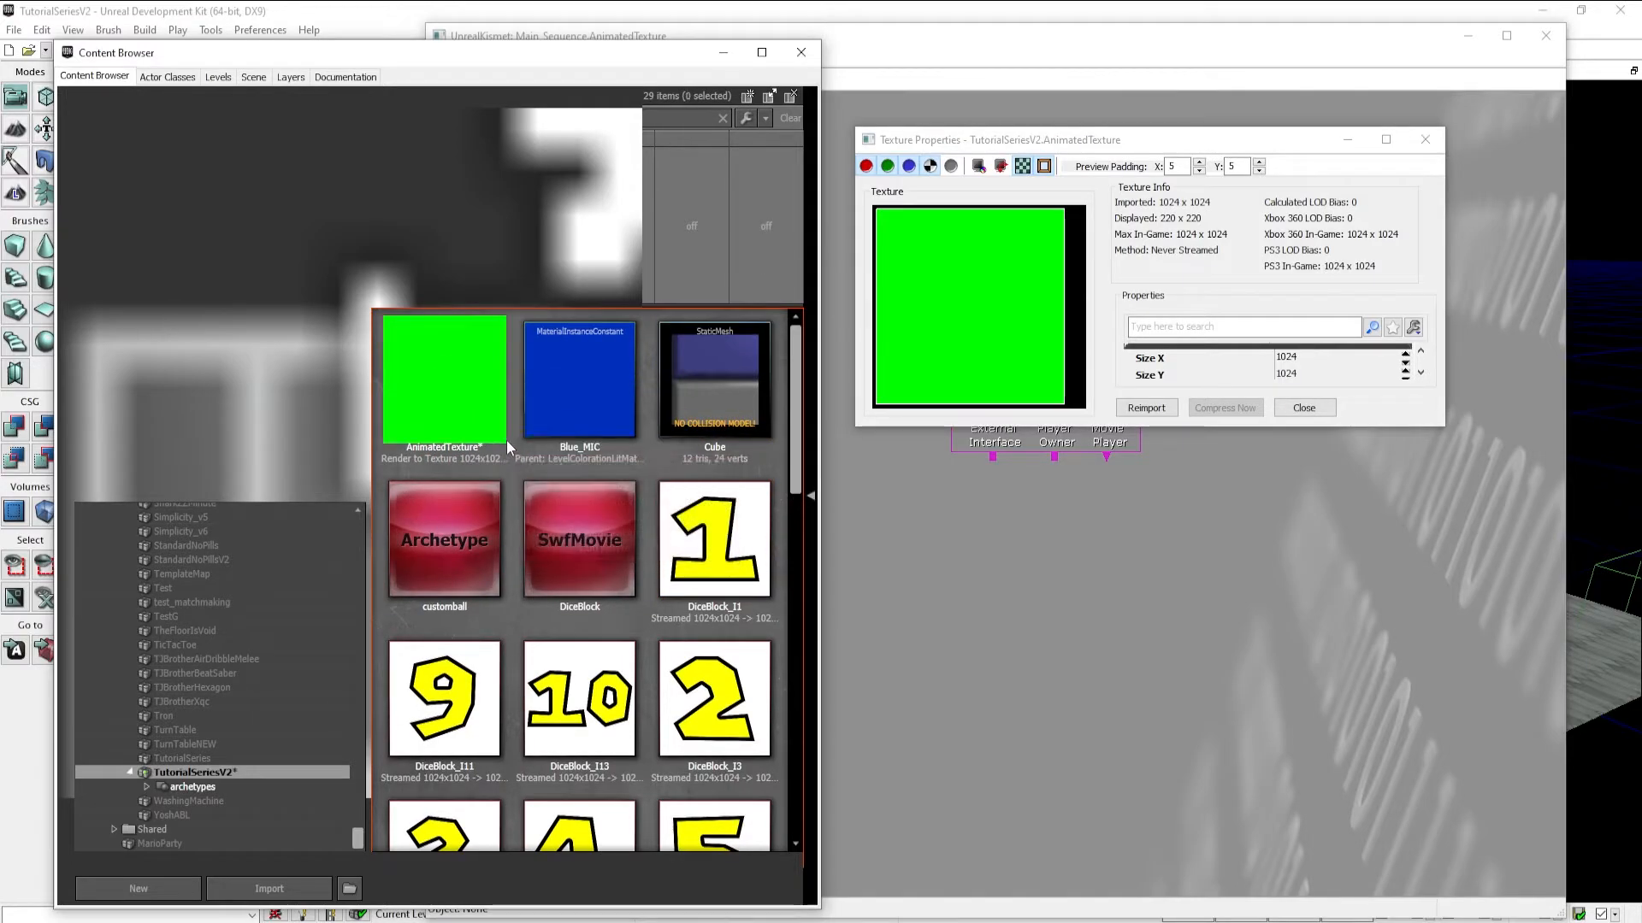
Enlarge the AnimatedTexture properties window, examine its Address X and Address Y options, and close it
drag(1444, 426, 1573, 790)
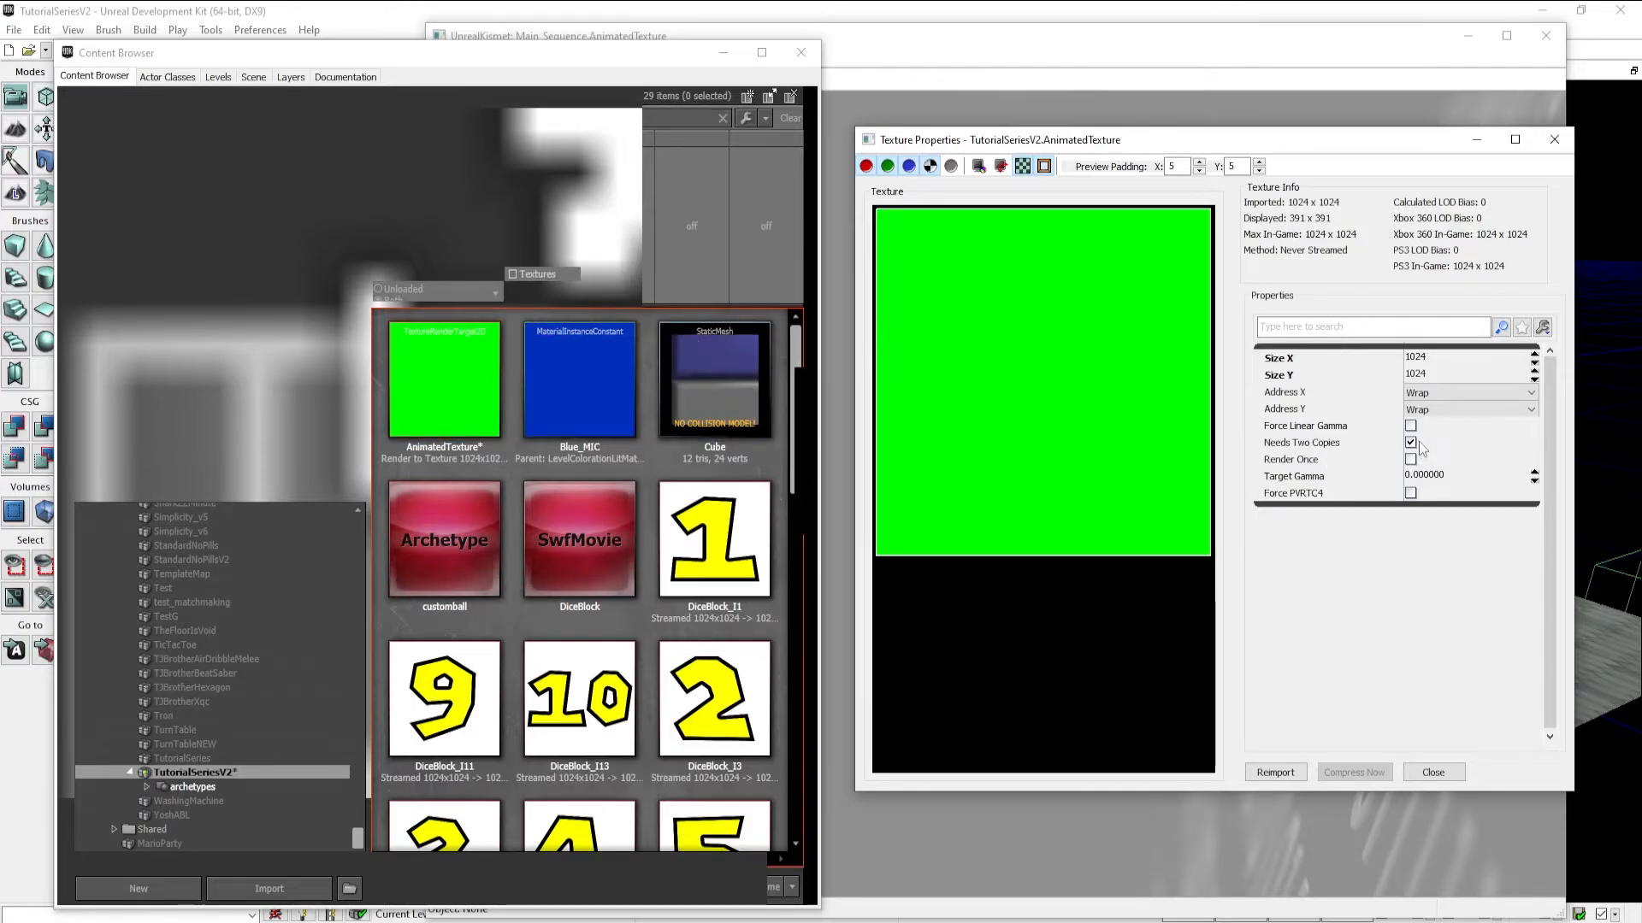
click(1433, 393)
click(1424, 411)
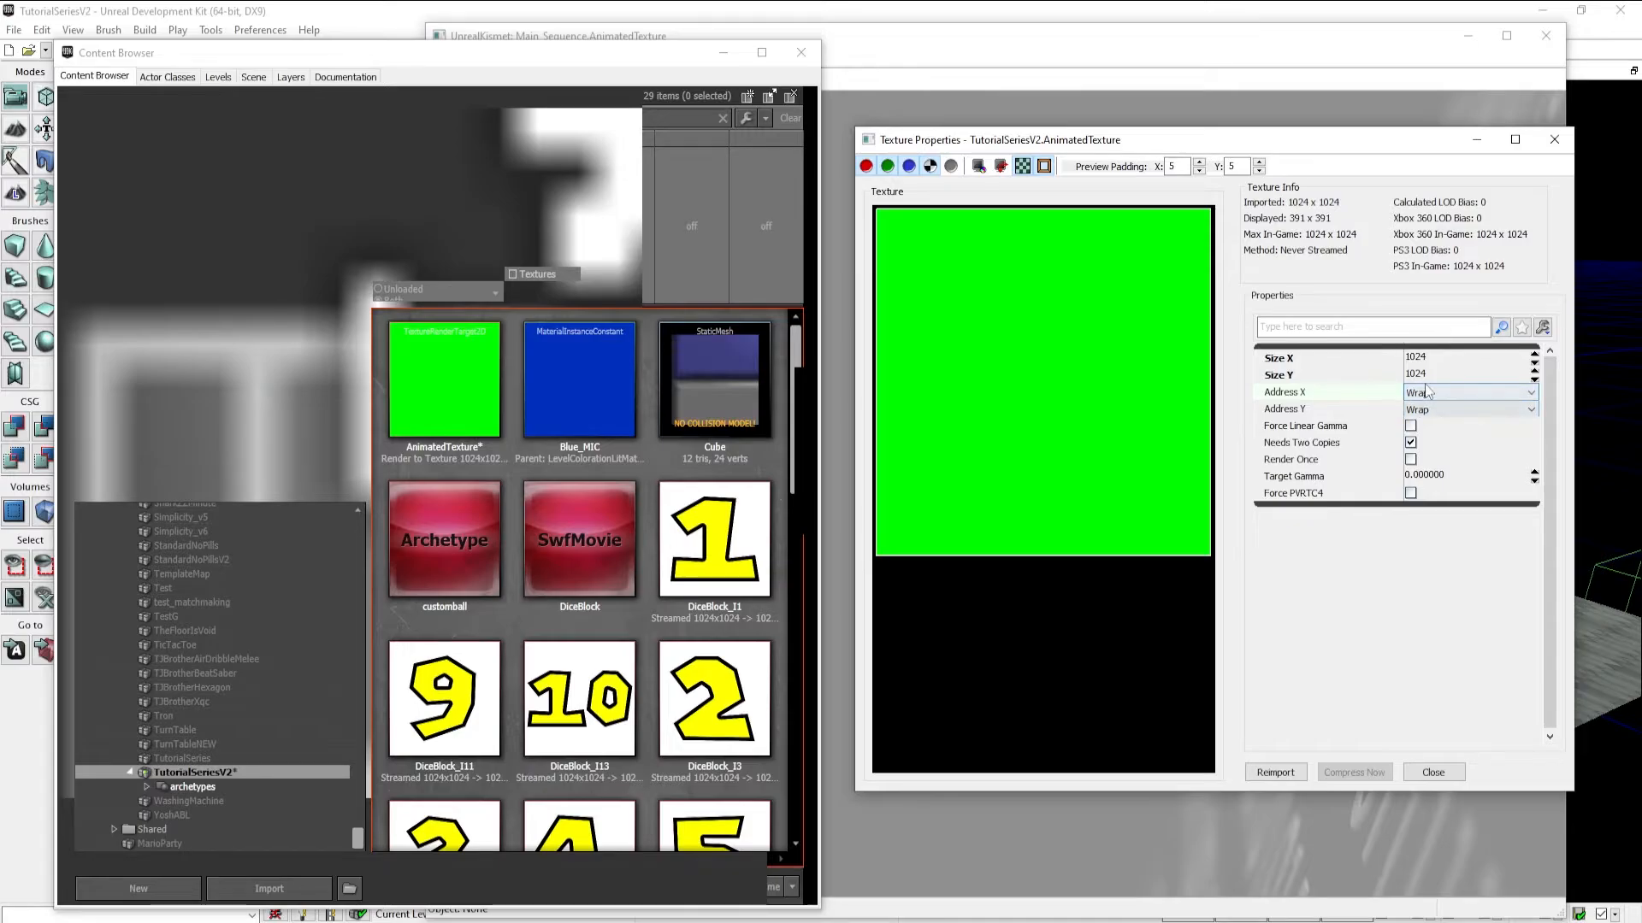
click(1415, 394)
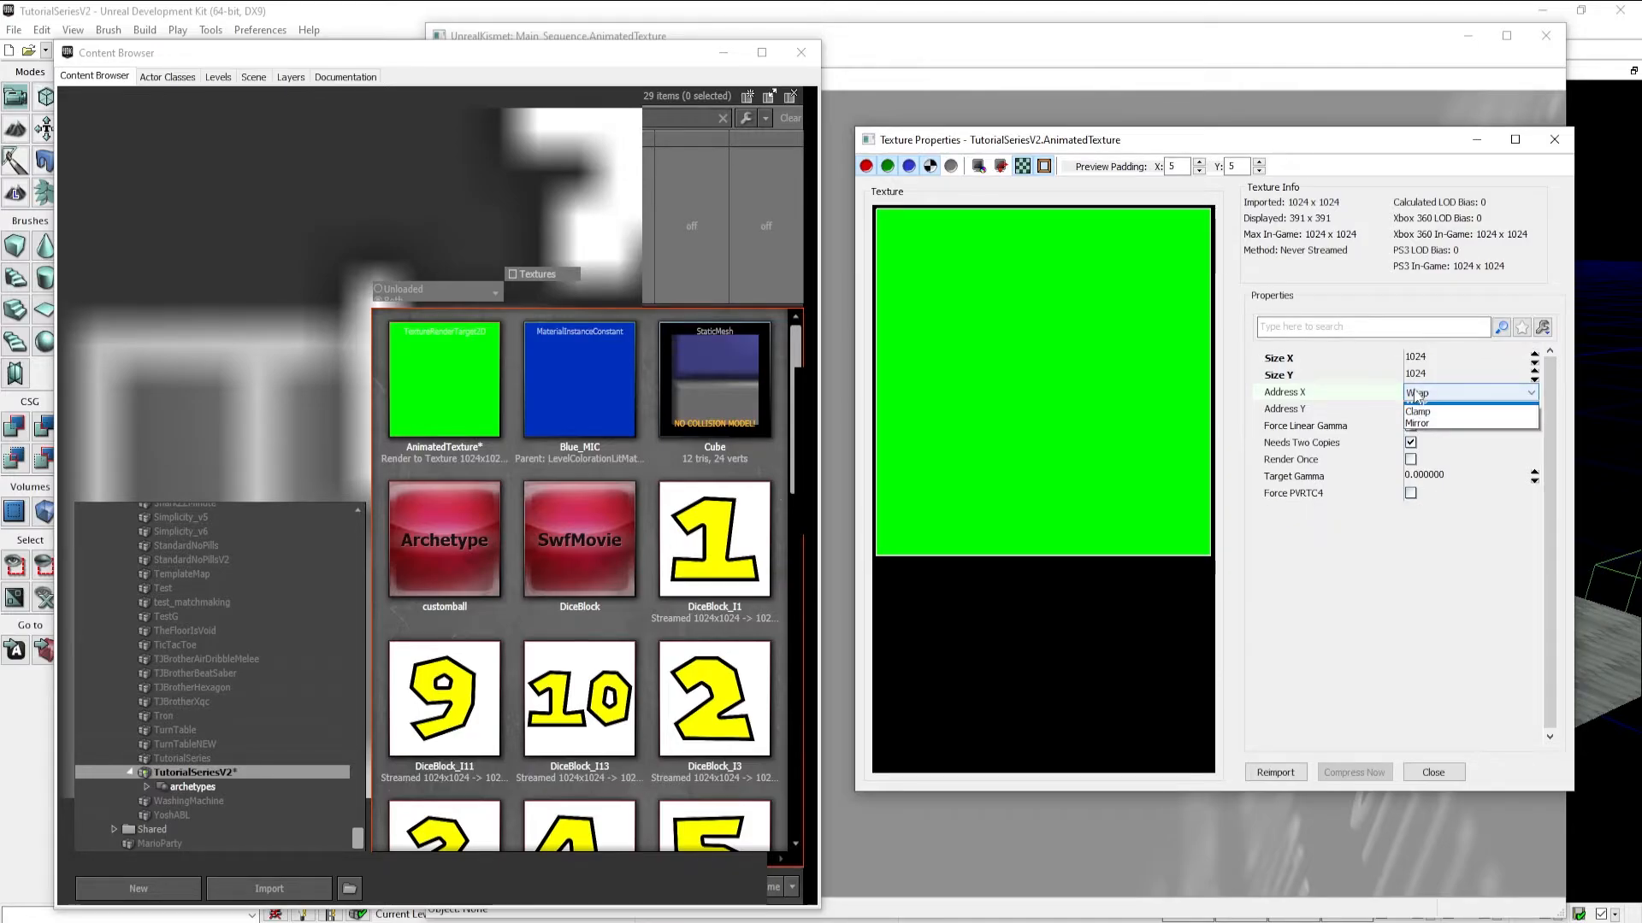
click(1380, 423)
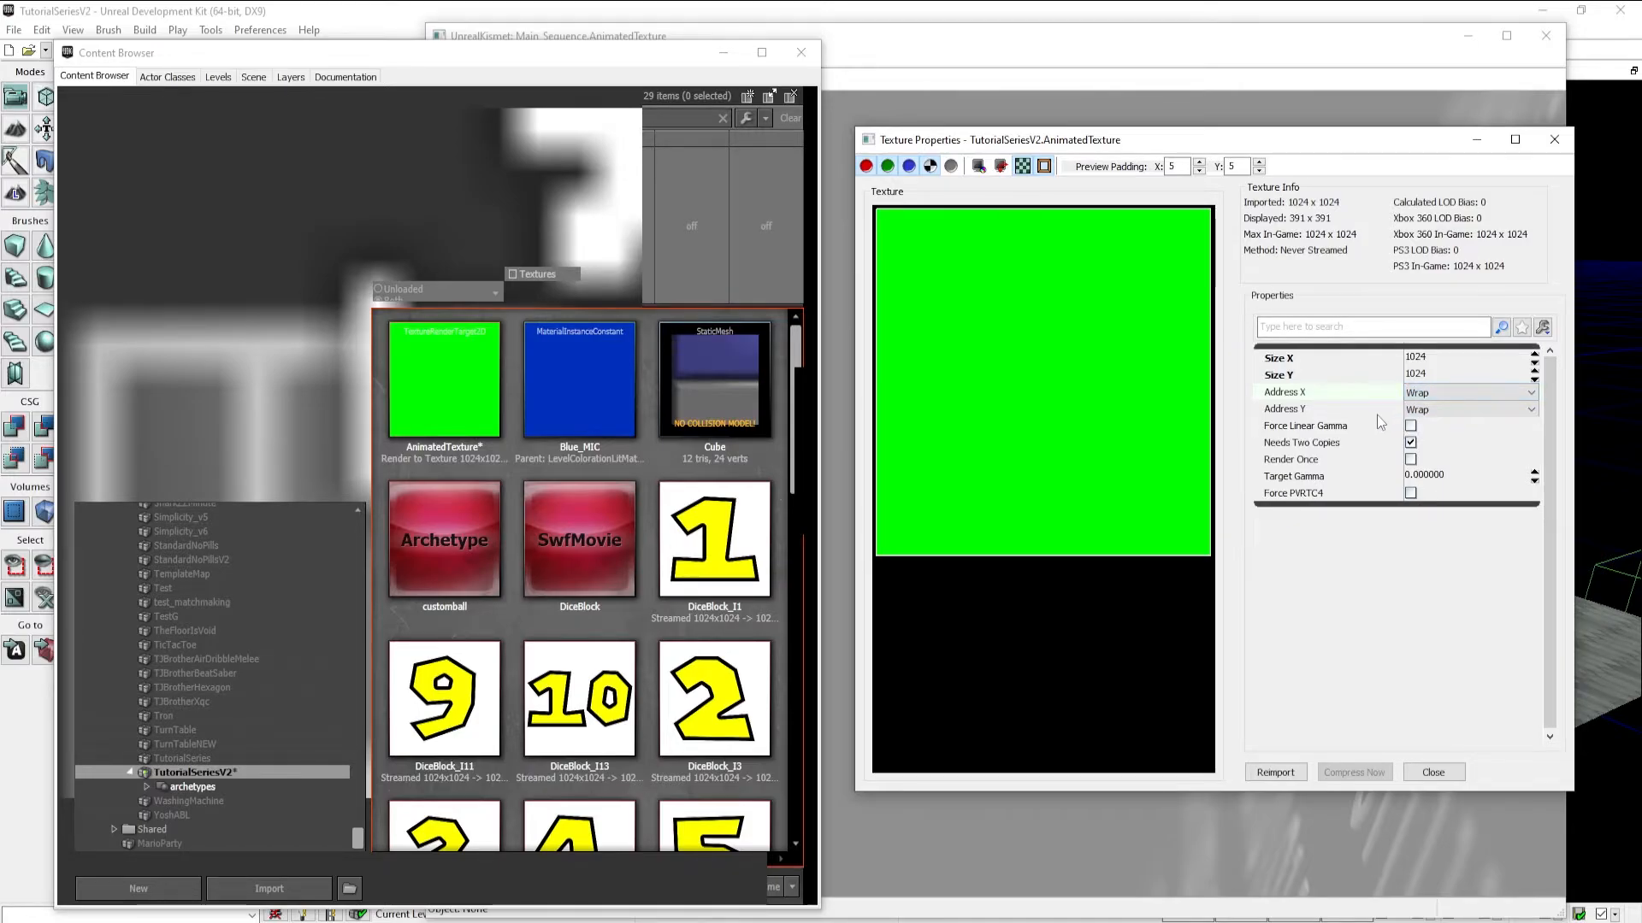
click(1433, 772)
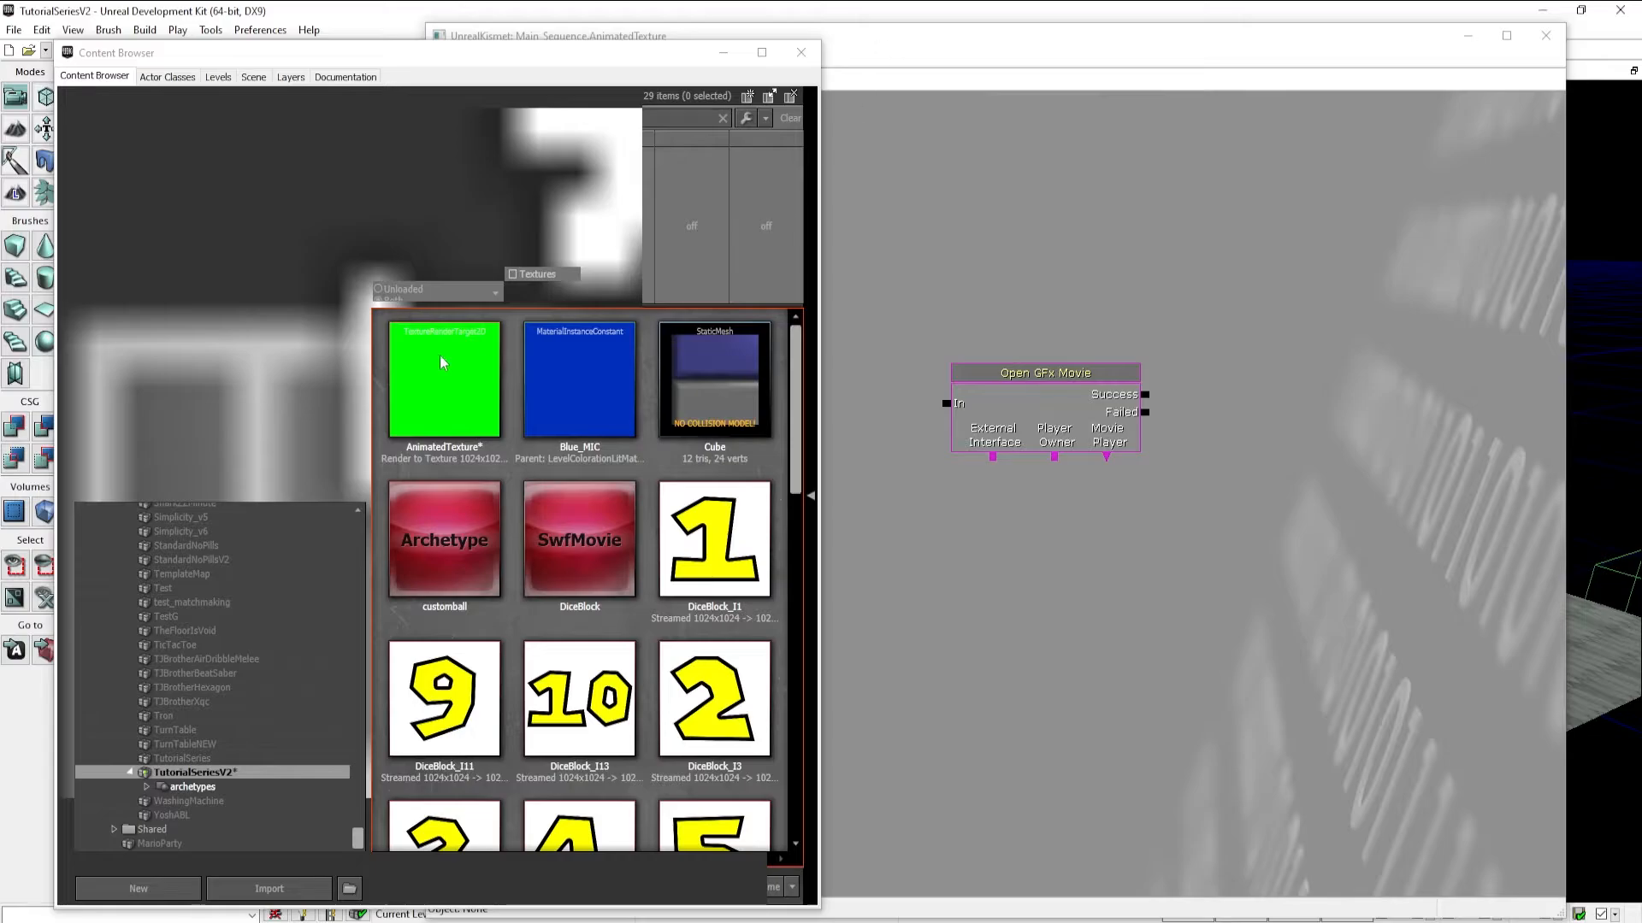
Assign the AnimatedTexture render target as the Open GFx Movie action's render texture
click(414, 378)
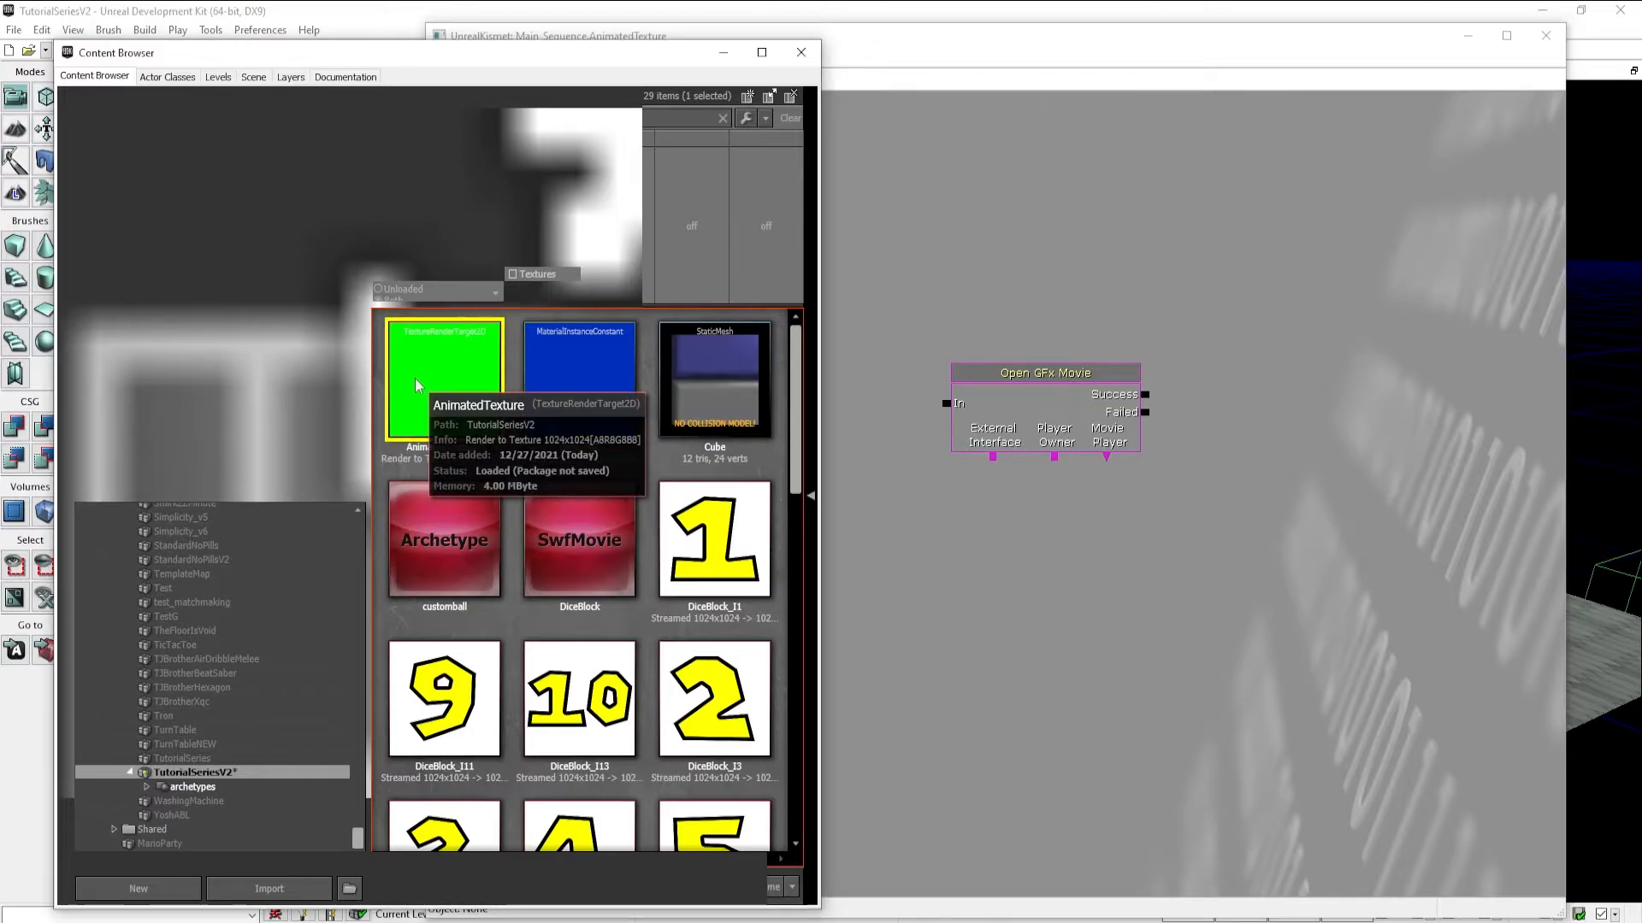
click(1037, 408)
drag(832, 39, 966, 34)
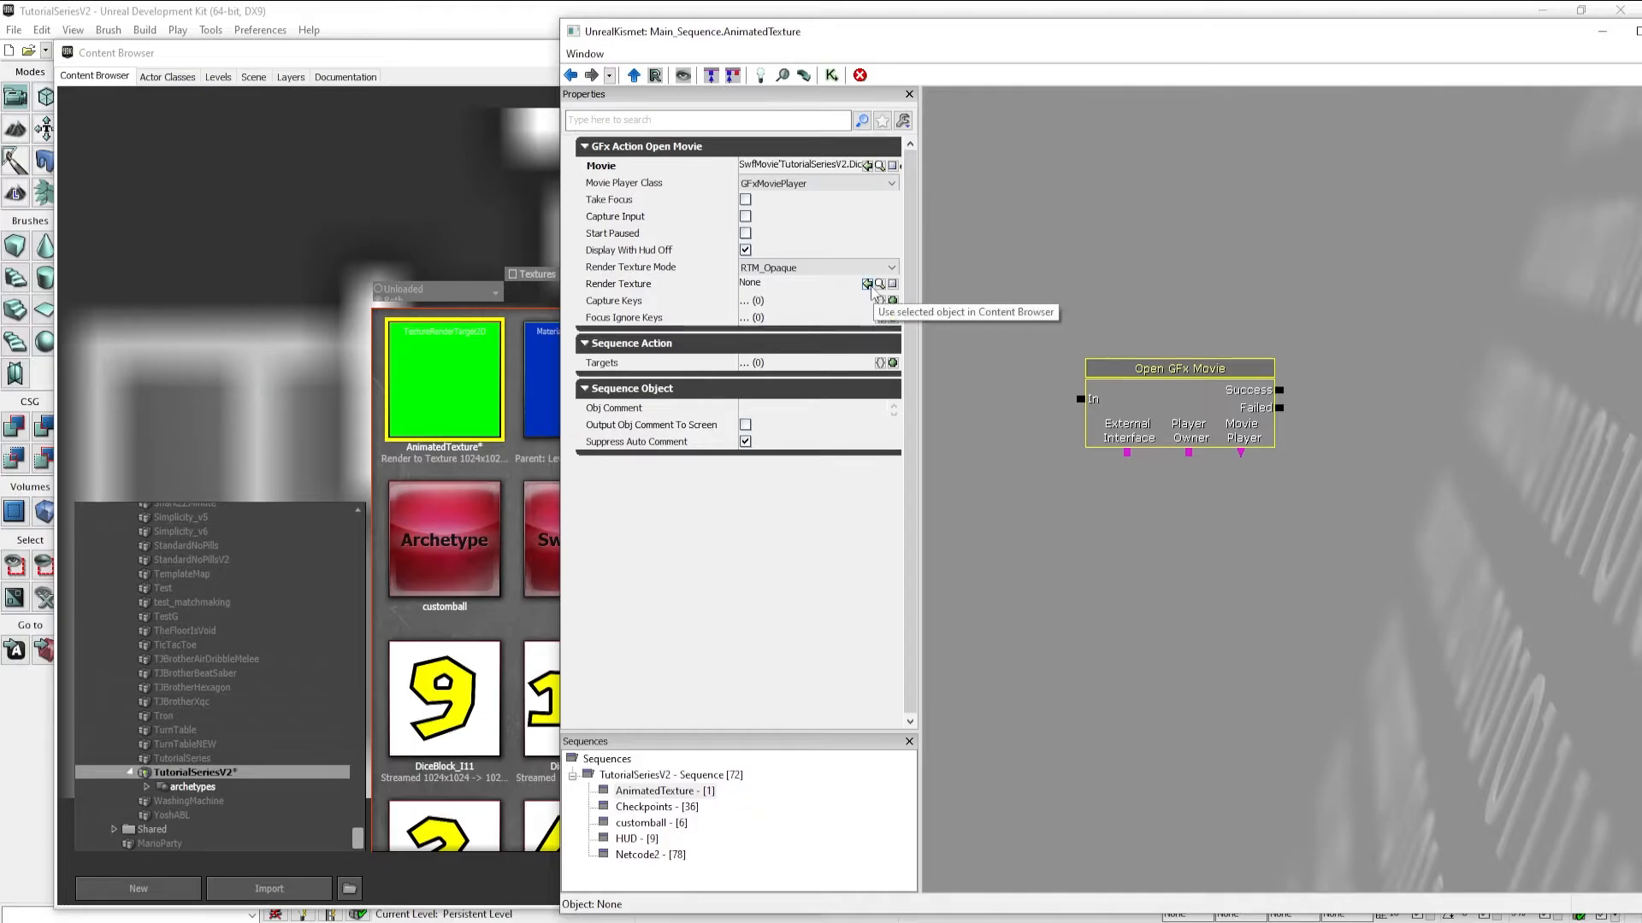
click(868, 284)
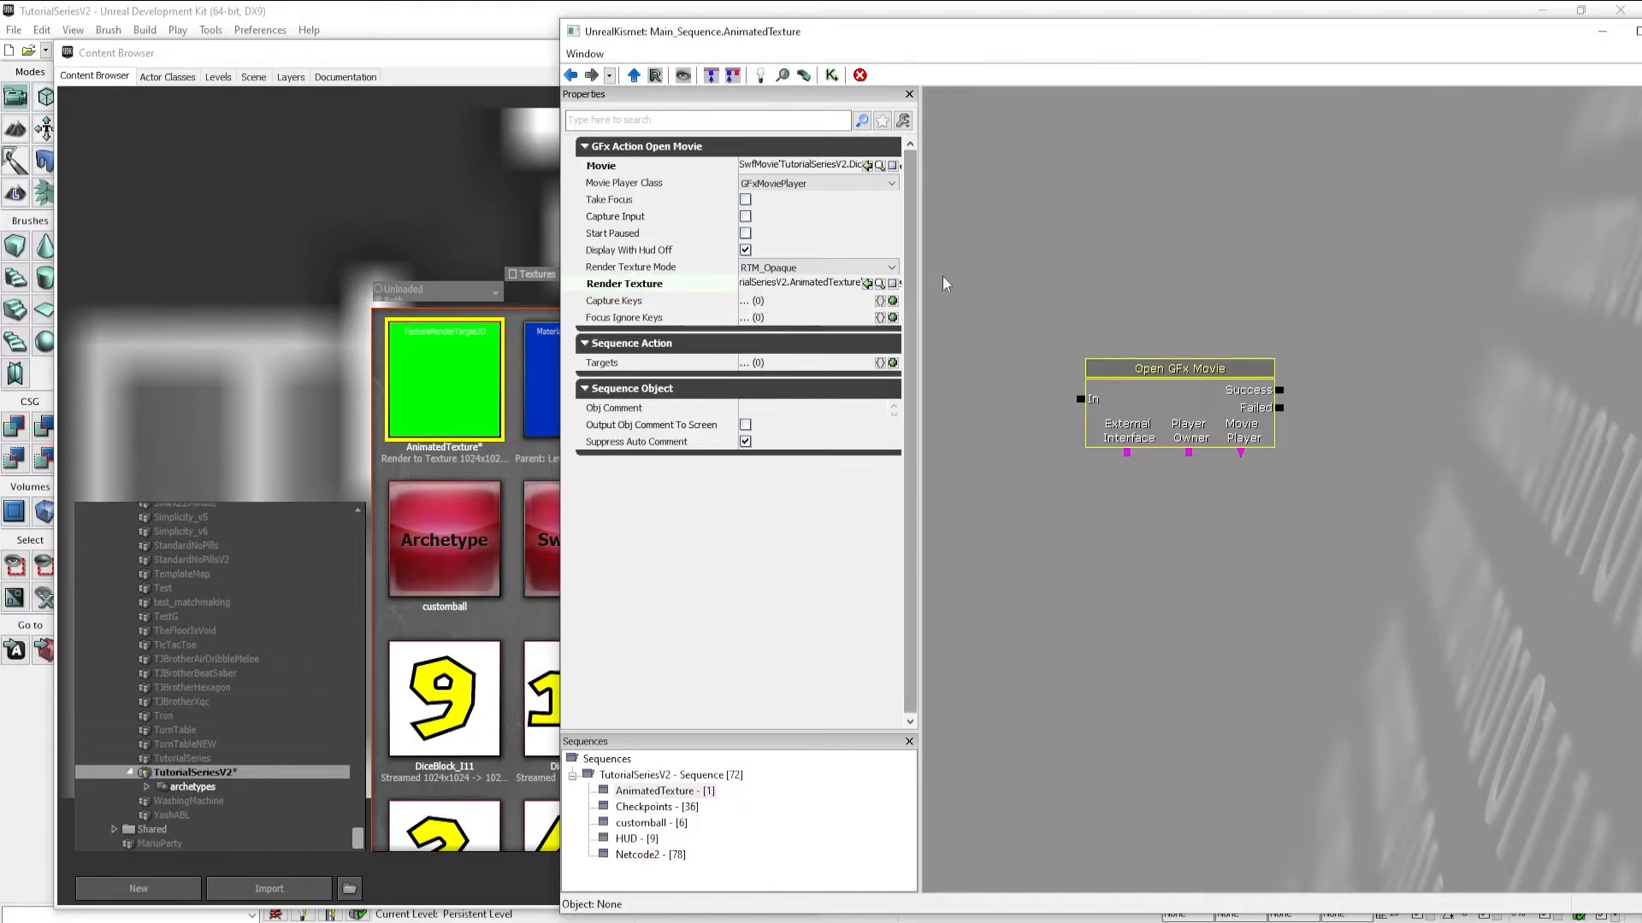
click(799, 284)
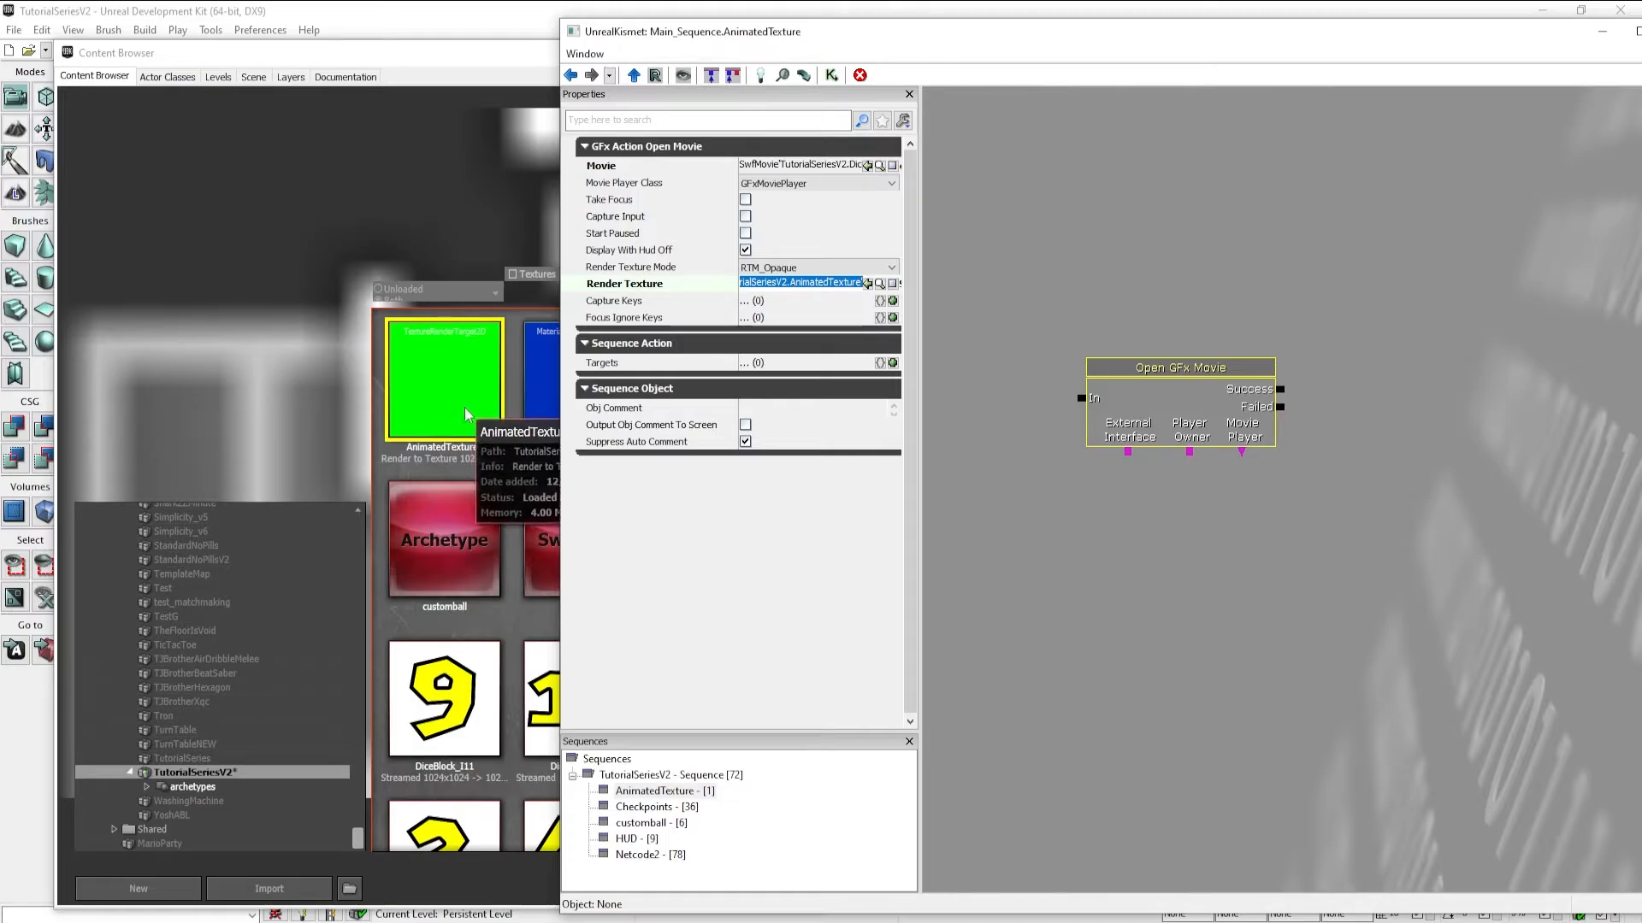
Save the current level
click(513, 450)
click(14, 30)
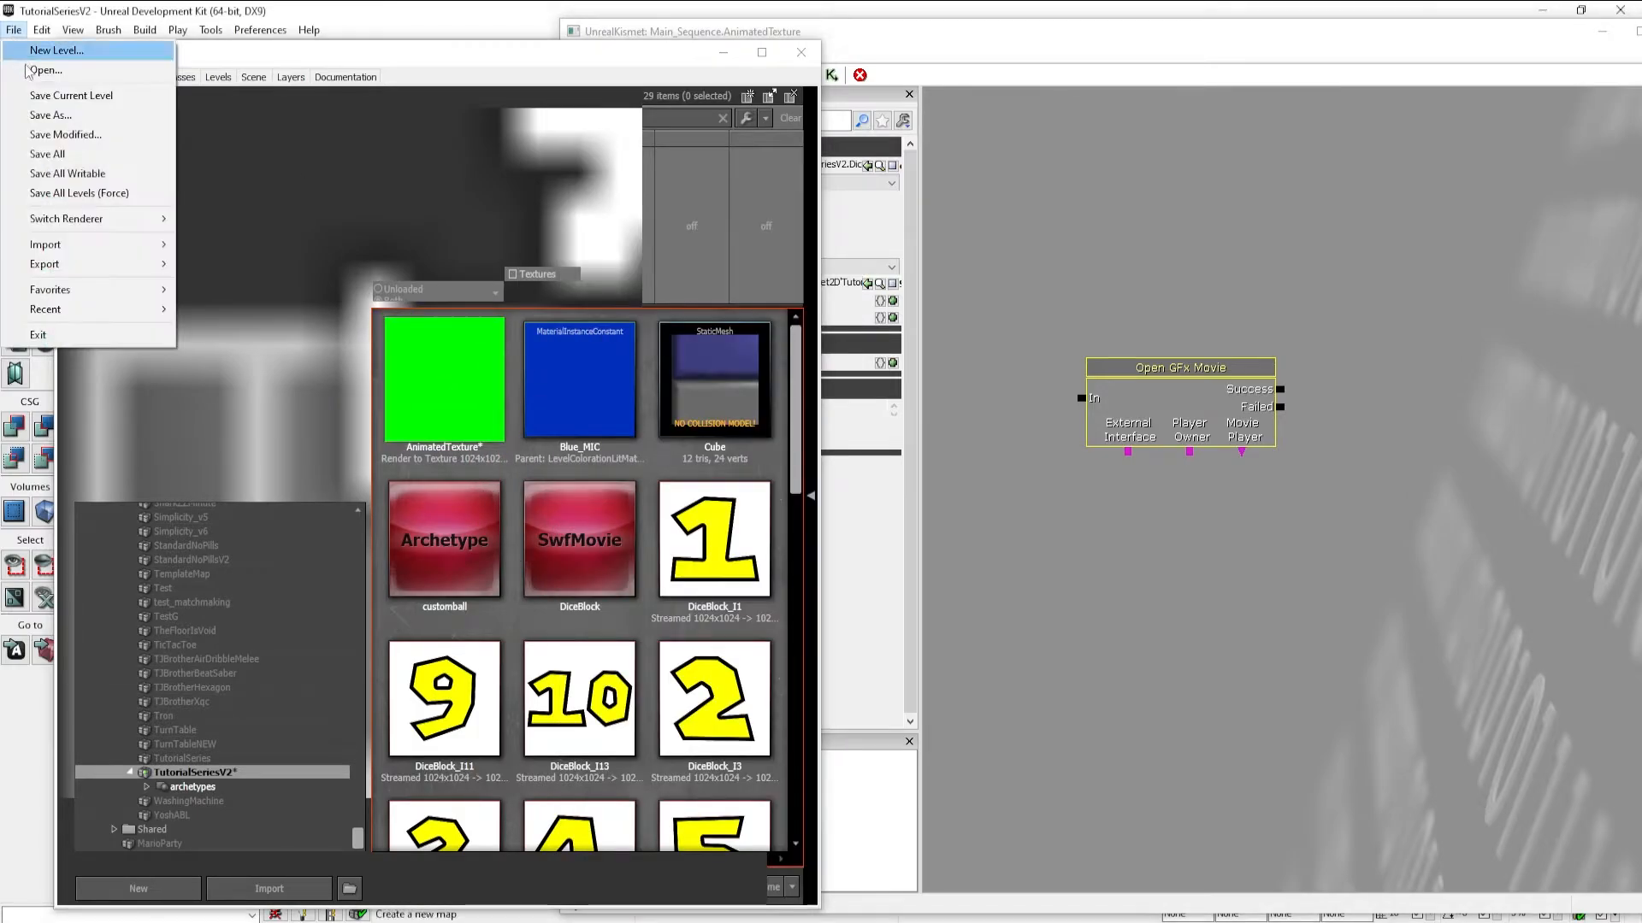
click(35, 96)
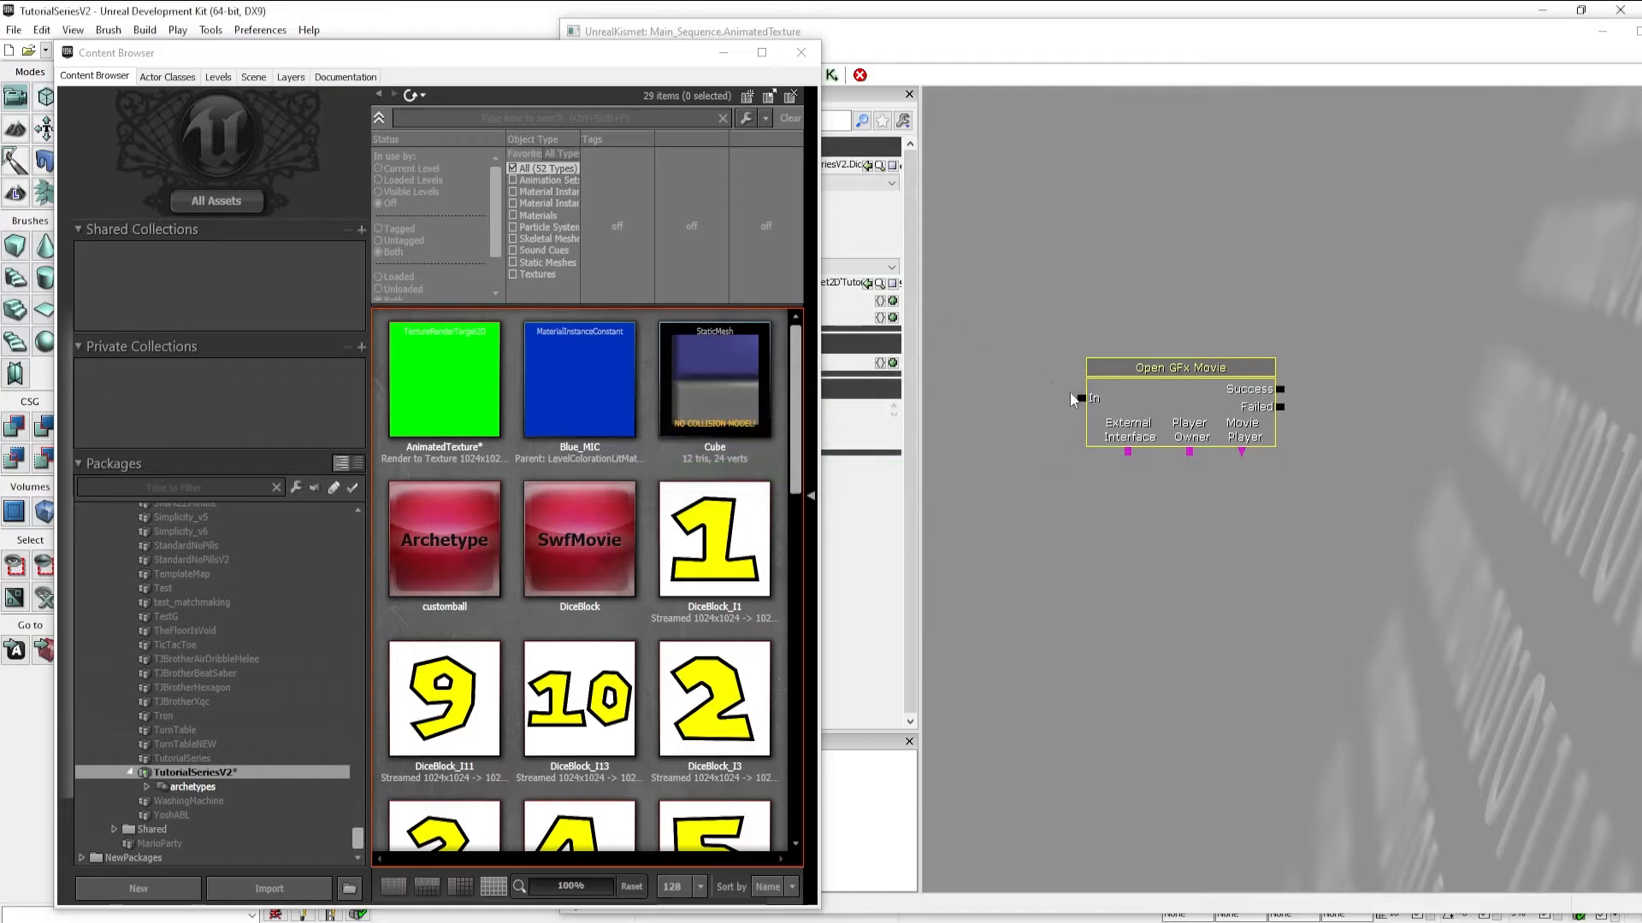
Examine the Open GFx Movie action's render texture mode options, keeping RTM_Opaque
click(919, 169)
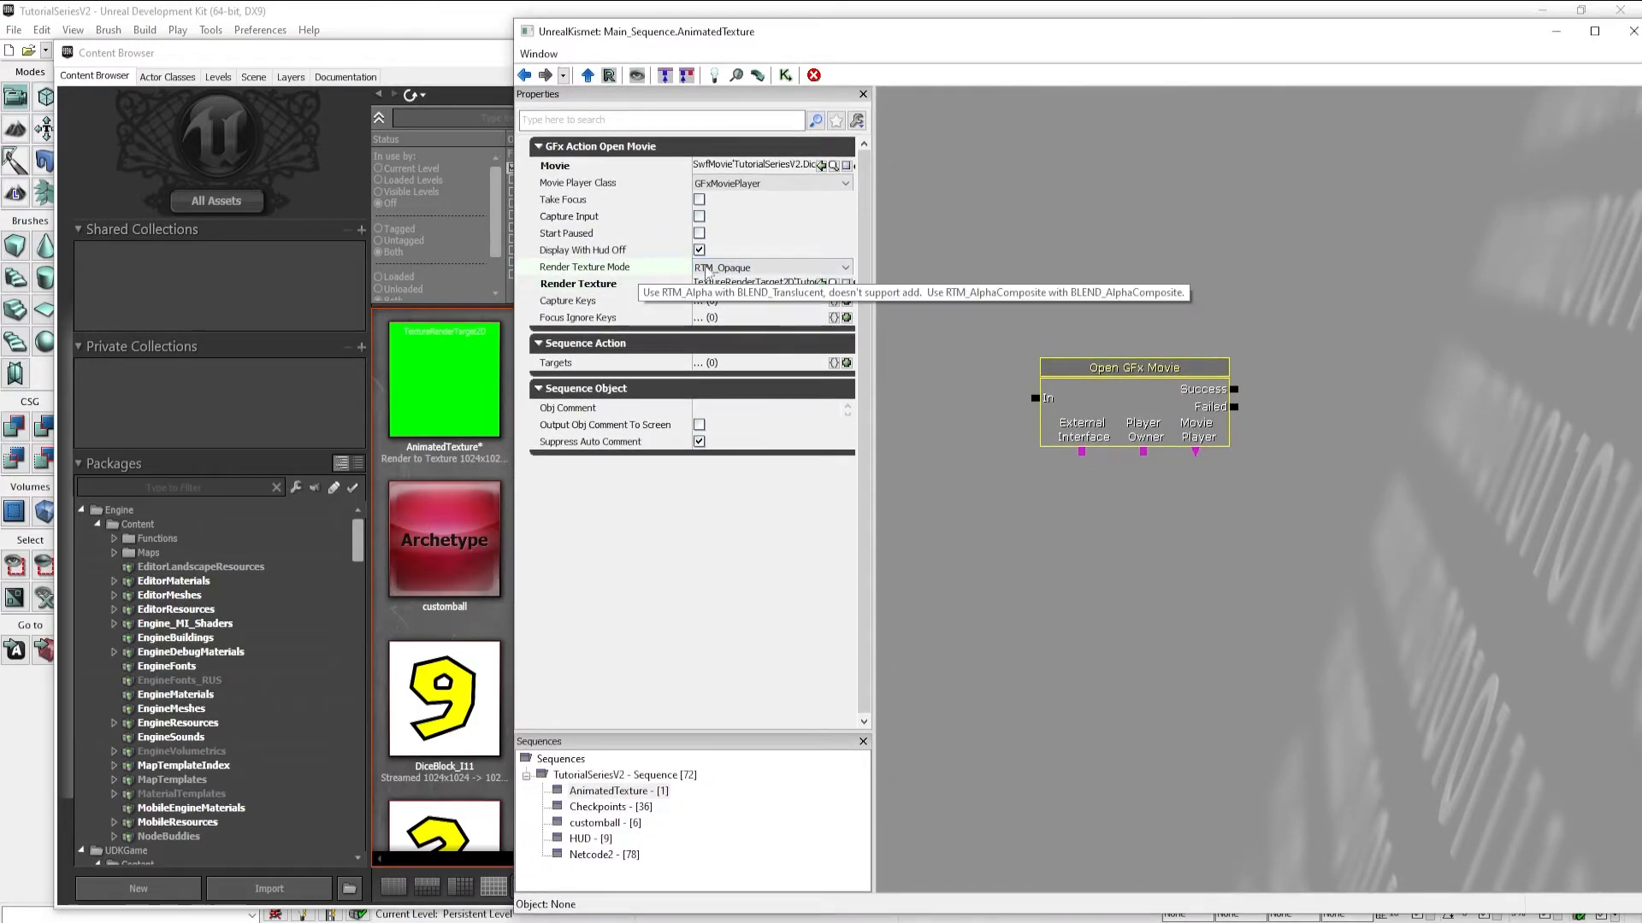
click(712, 269)
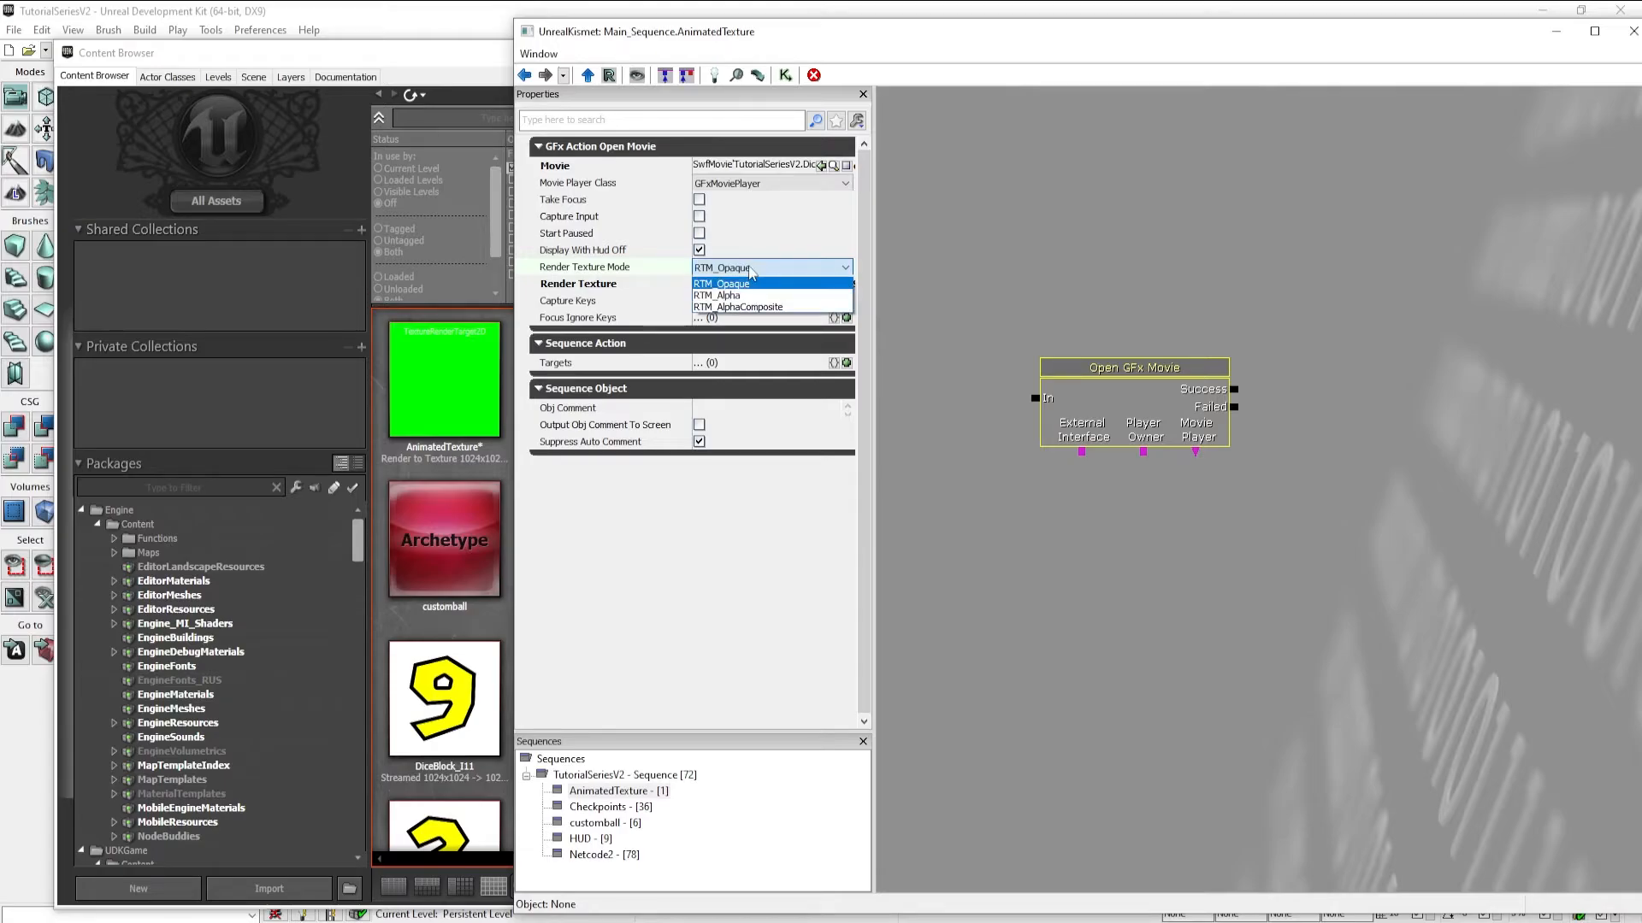
click(749, 270)
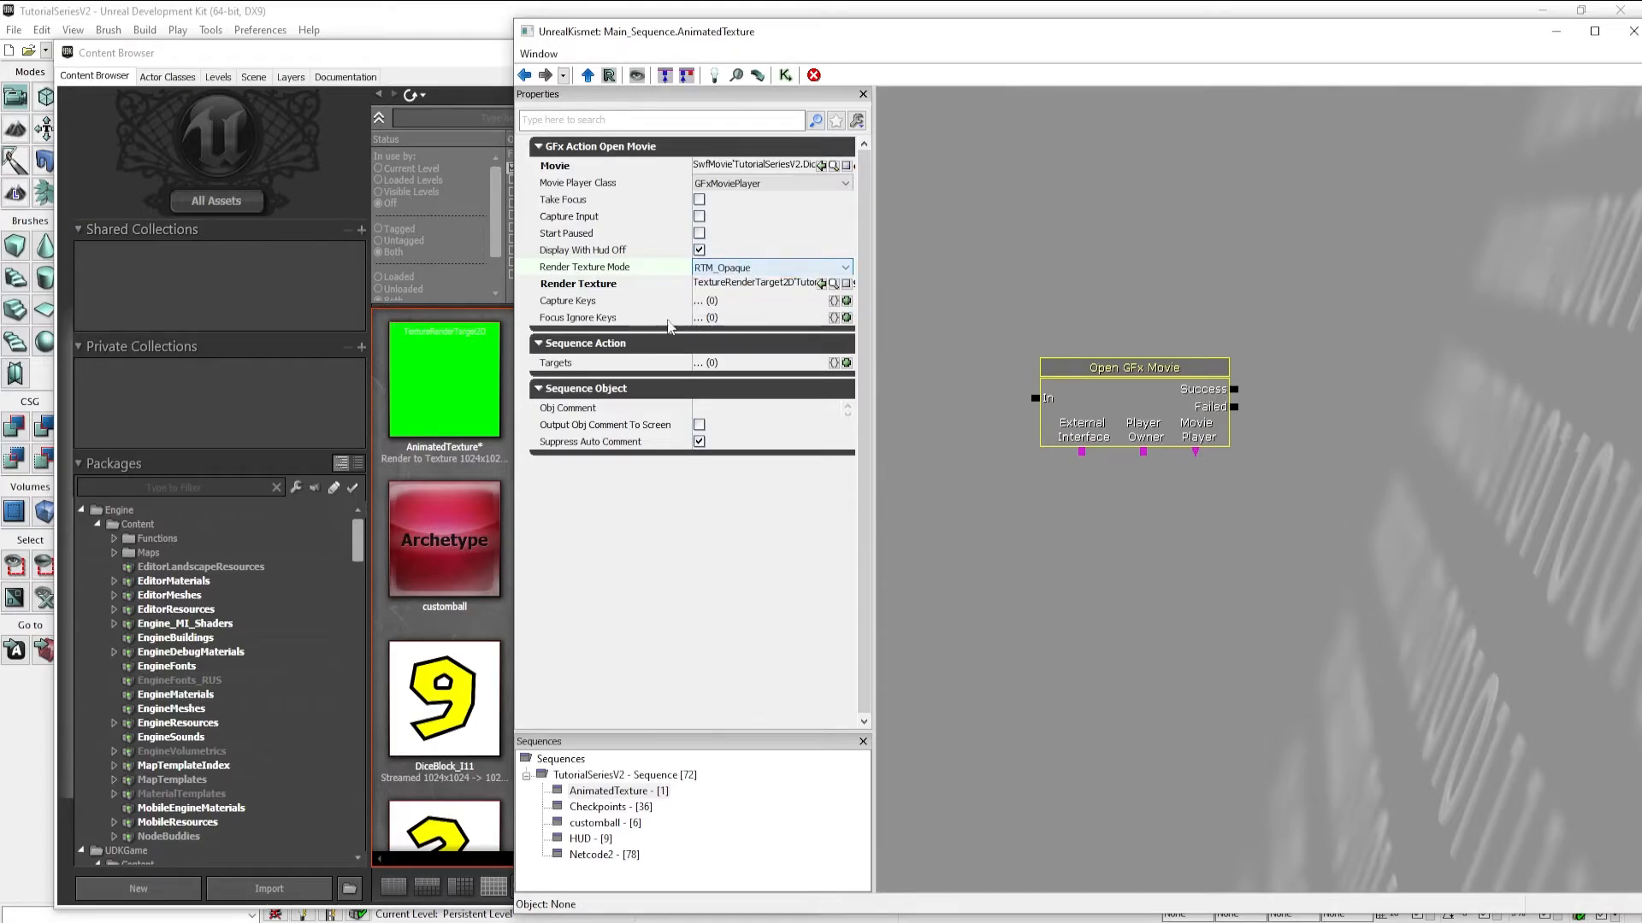
Browse the TutorialSeriesV2 assets, open the EngineDebugMaterials package and locate the TexturePaint_2Tex_Color material
click(499, 473)
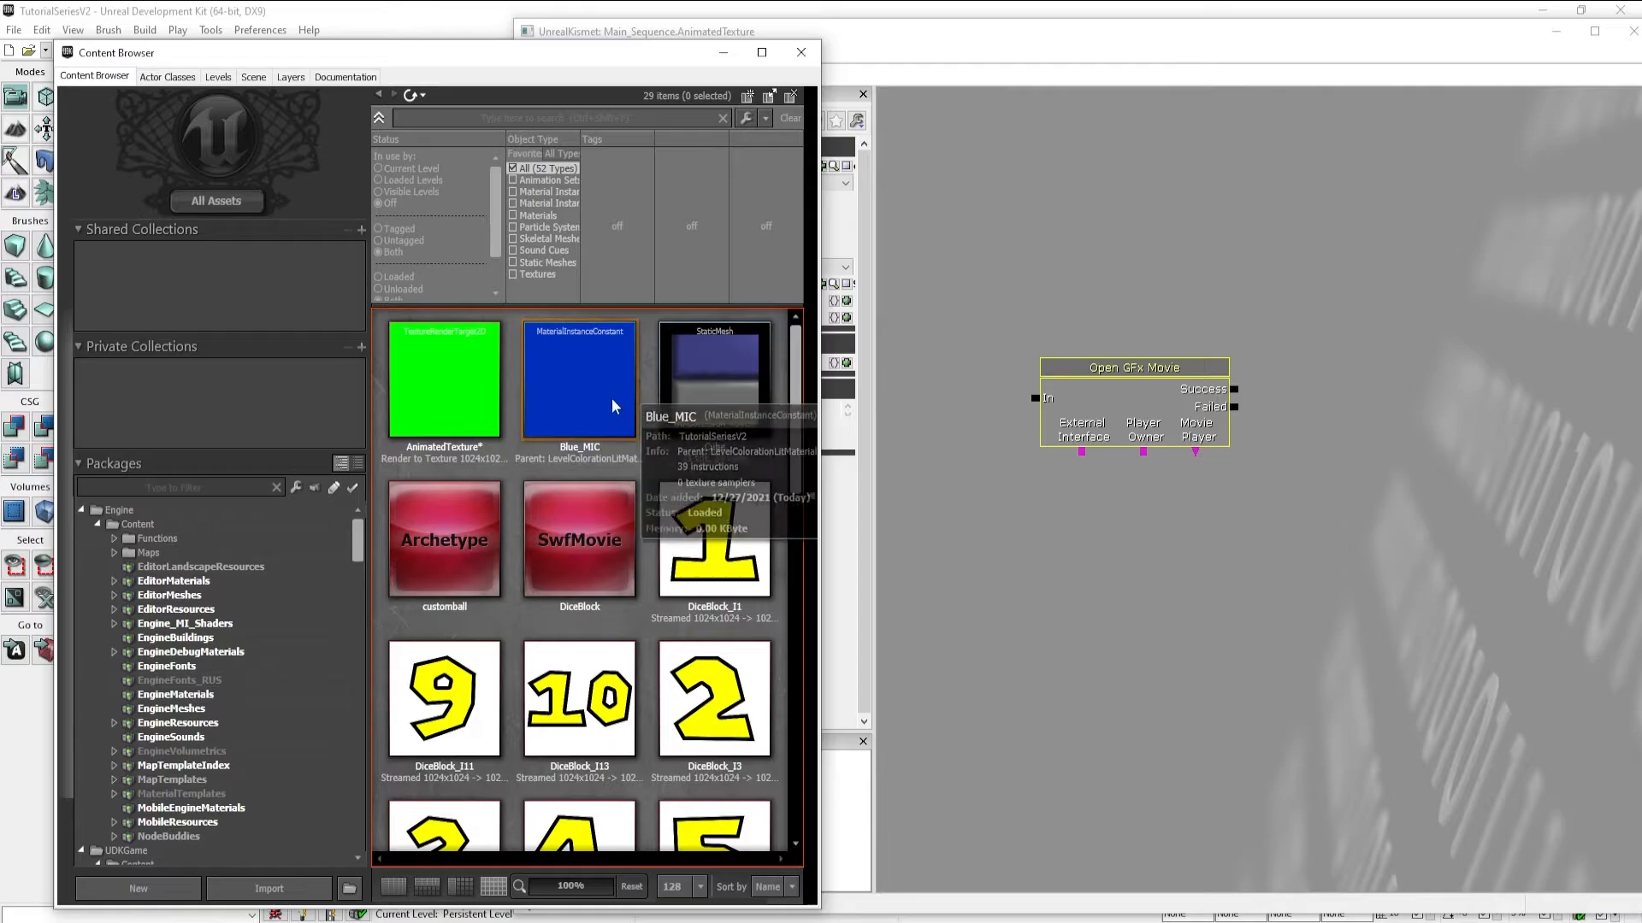
scroll(637, 473, down, 6)
scroll(637, 473, down, 3)
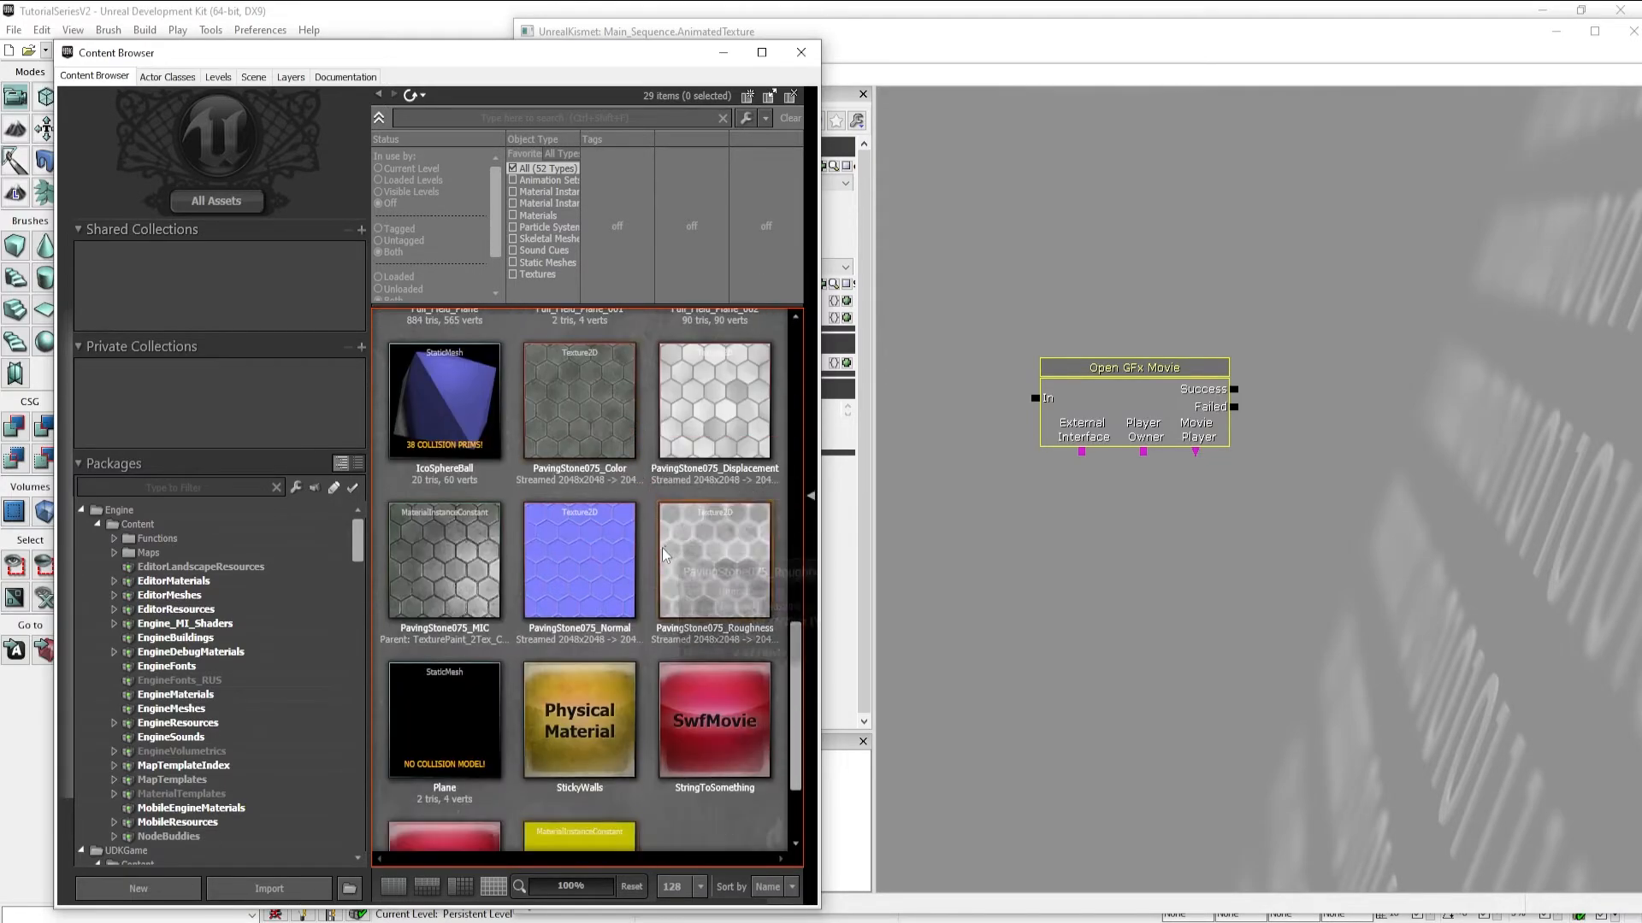
scroll(608, 462, up, 2)
scroll(609, 462, up, 7)
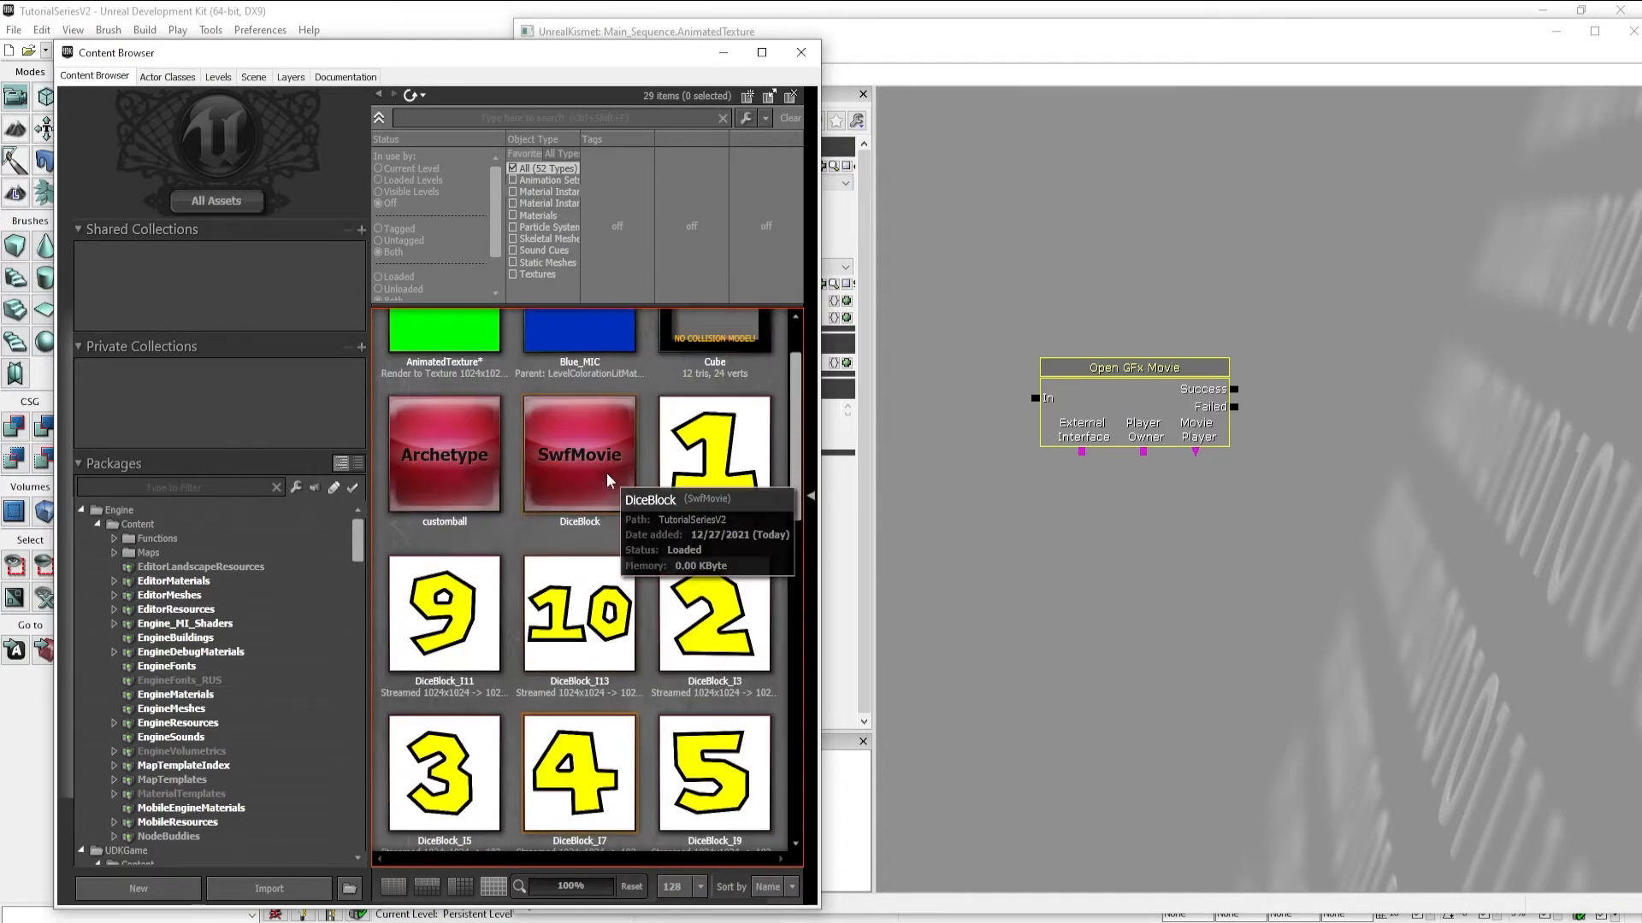
click(191, 651)
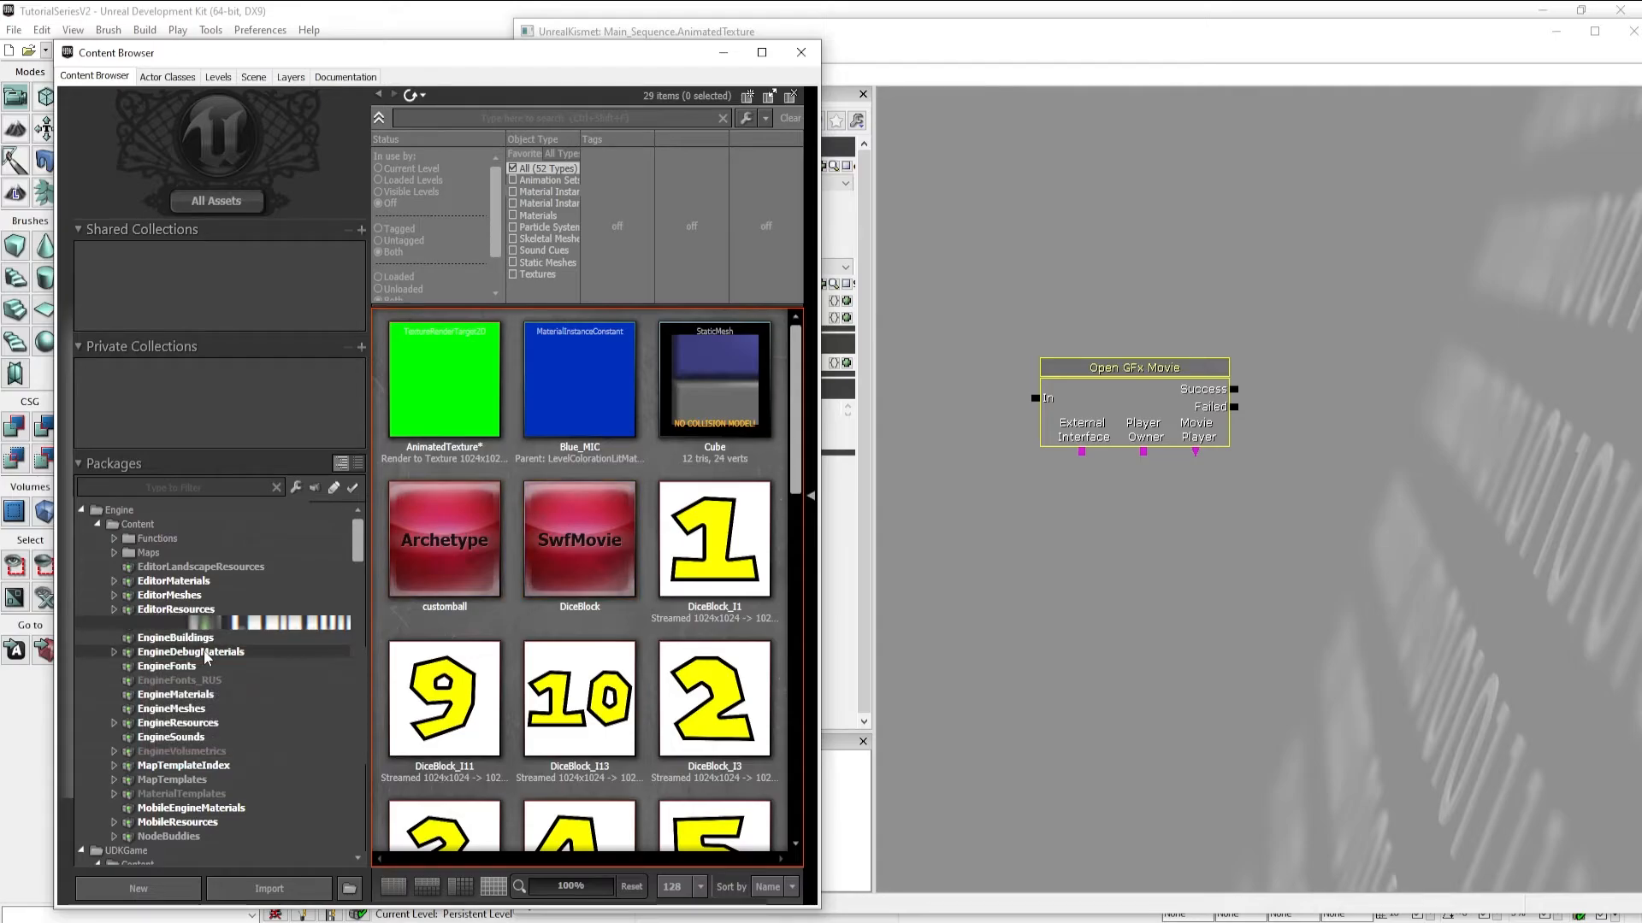
scroll(667, 465, down, 3)
scroll(671, 503, down, 5)
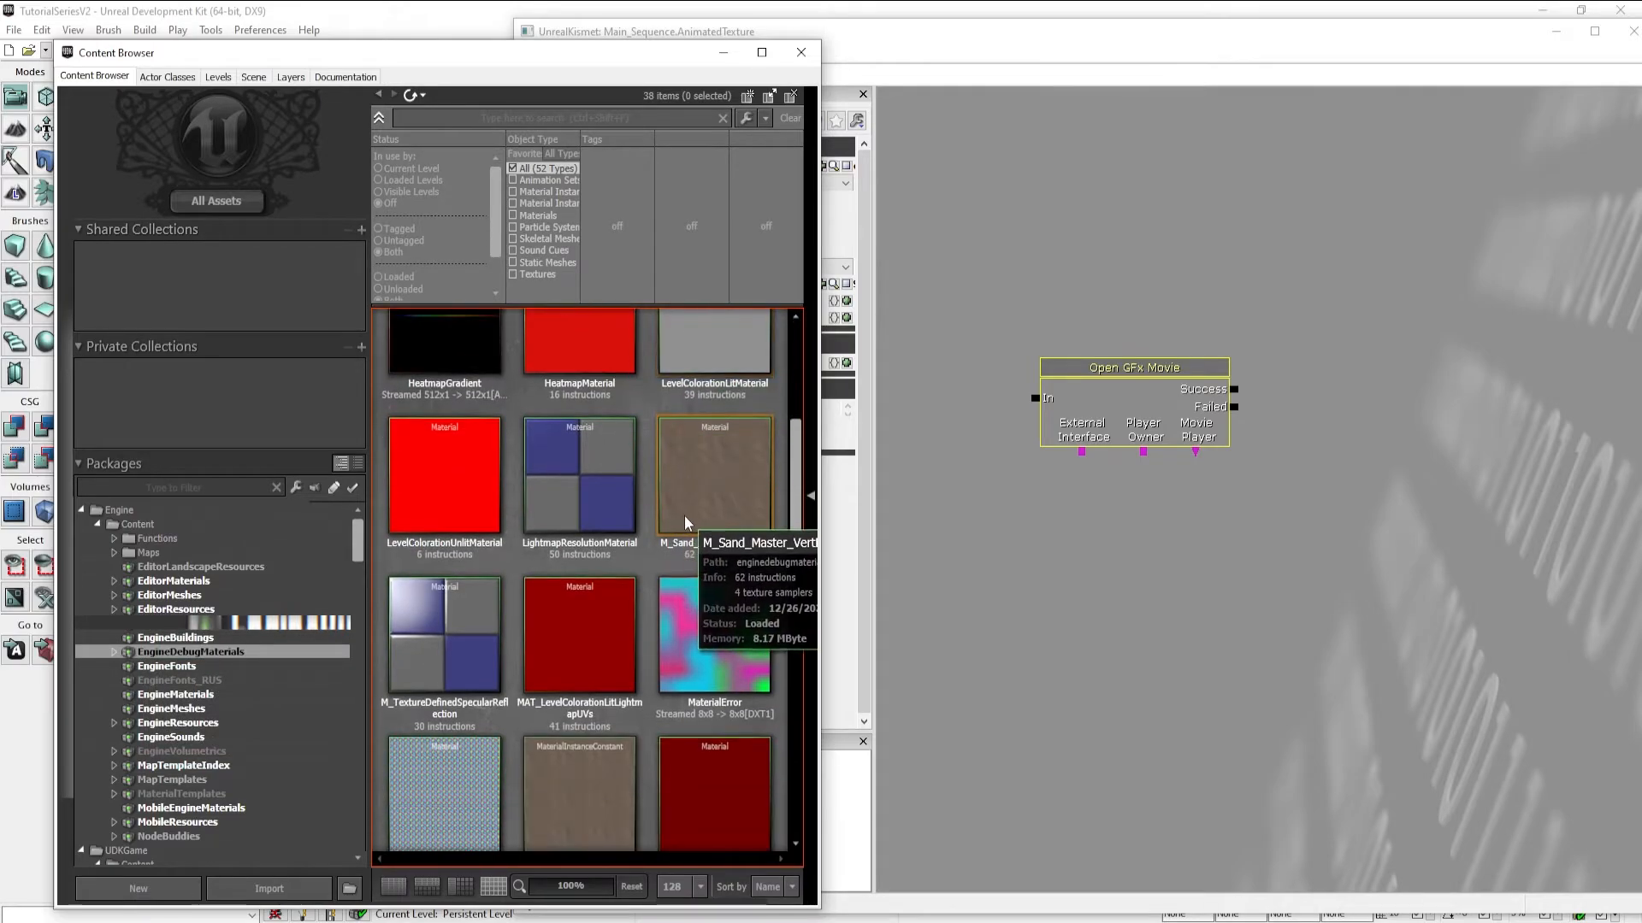
scroll(739, 598, down, 2)
scroll(740, 598, down, 1)
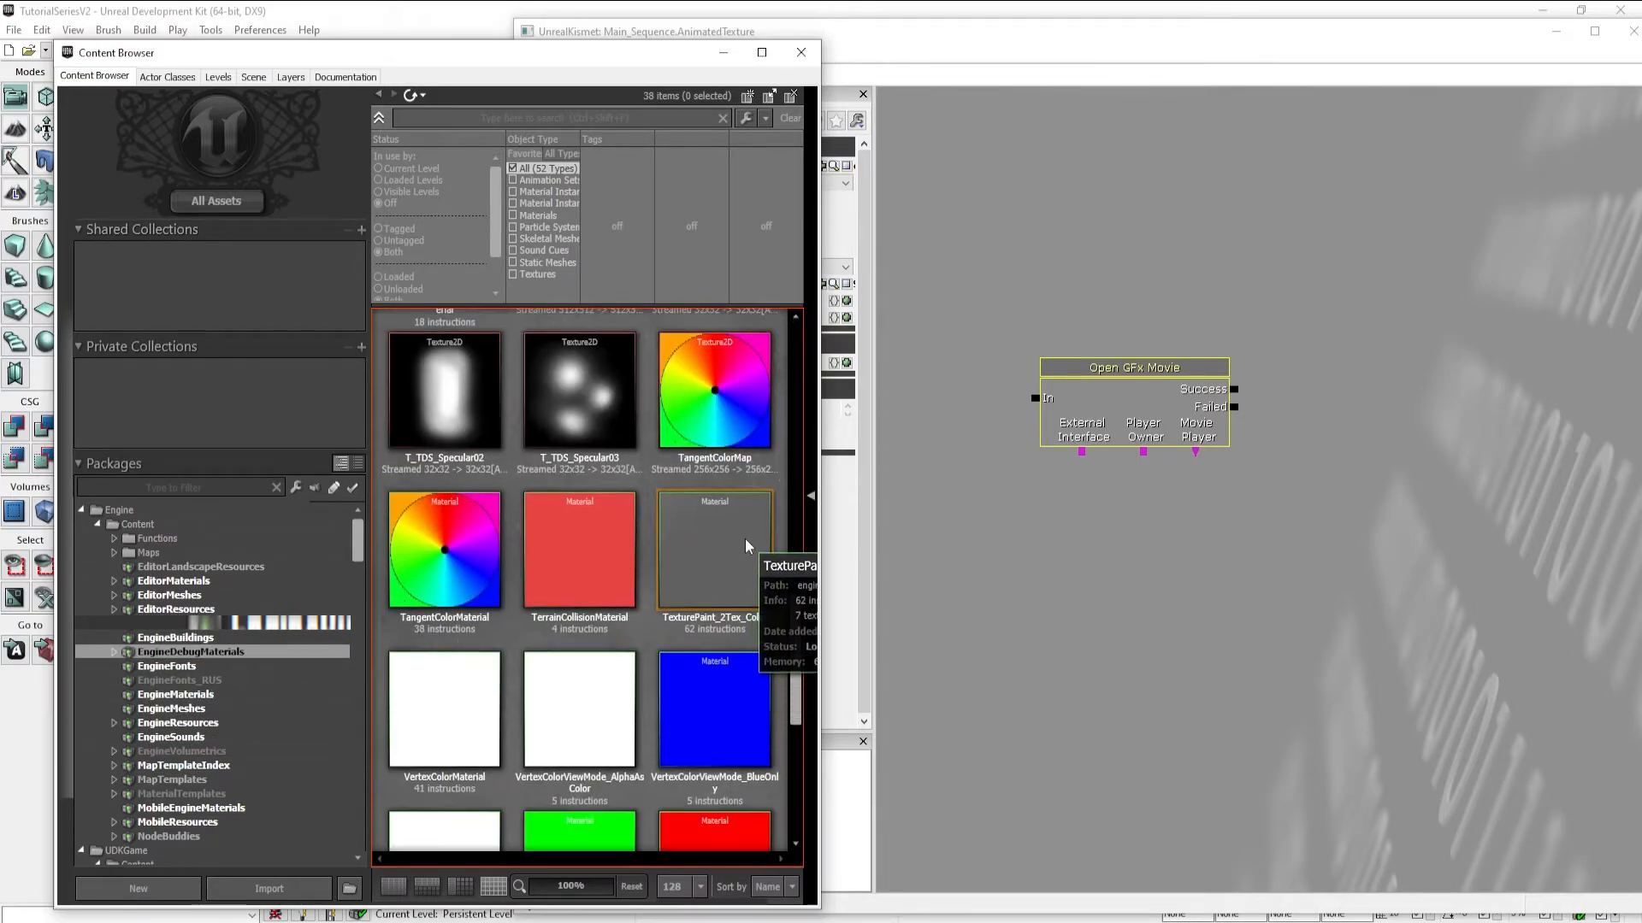
Create a Material Instance Constant from TexturePaint_2Tex_Color in the TutorialSeriesV2 package, named AnimatedTexture_MIC
right_click(743, 537)
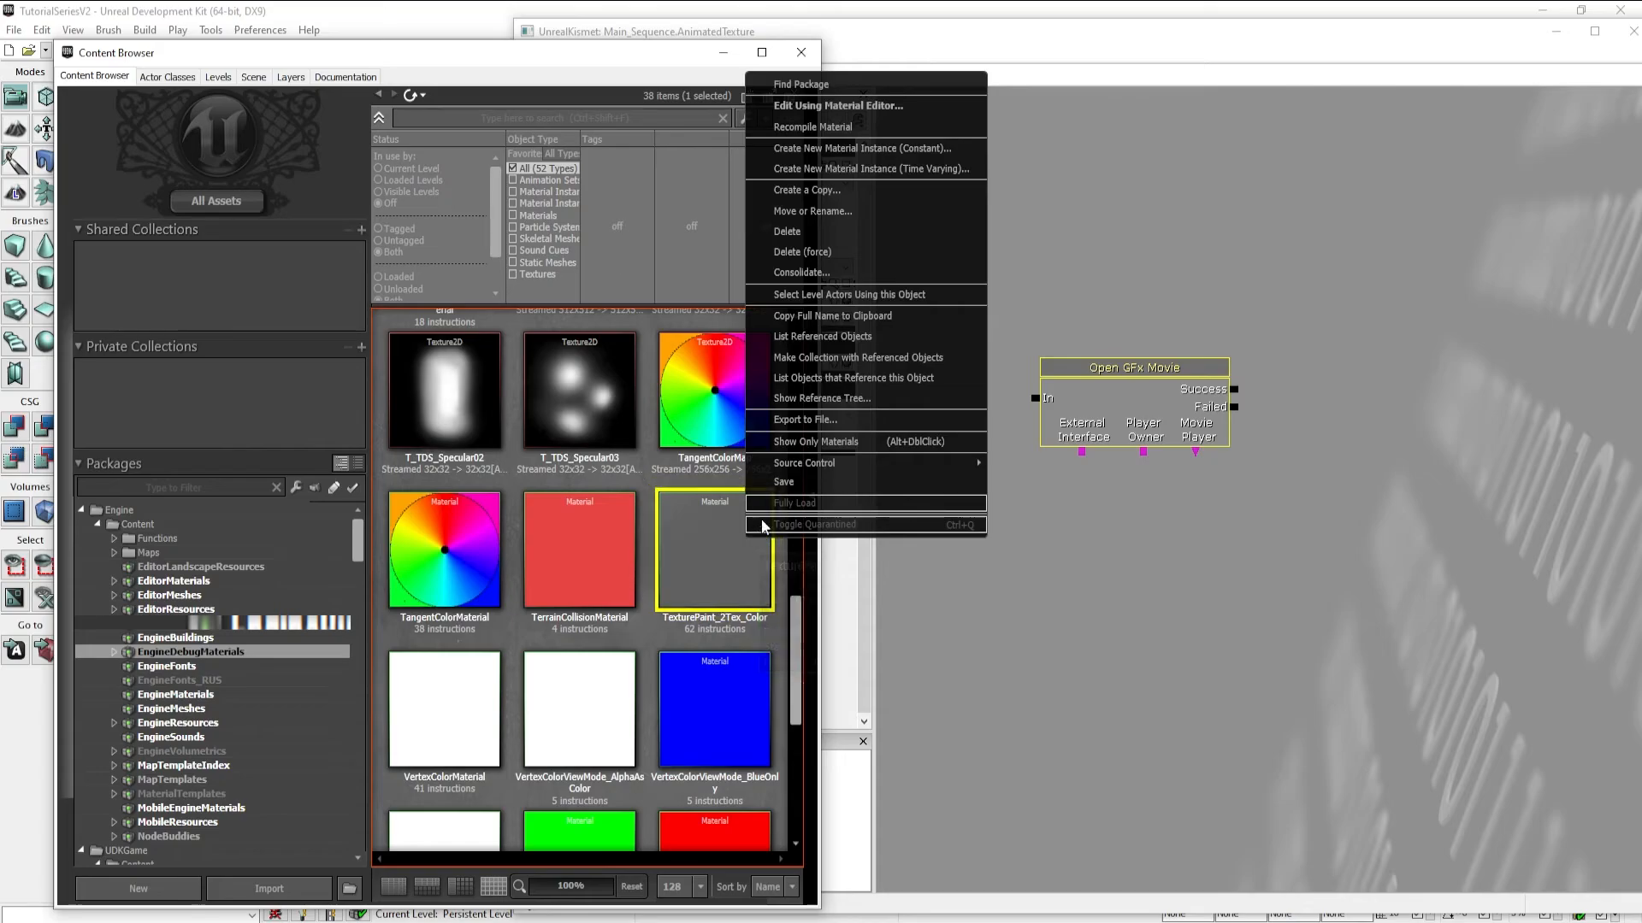
click(844, 150)
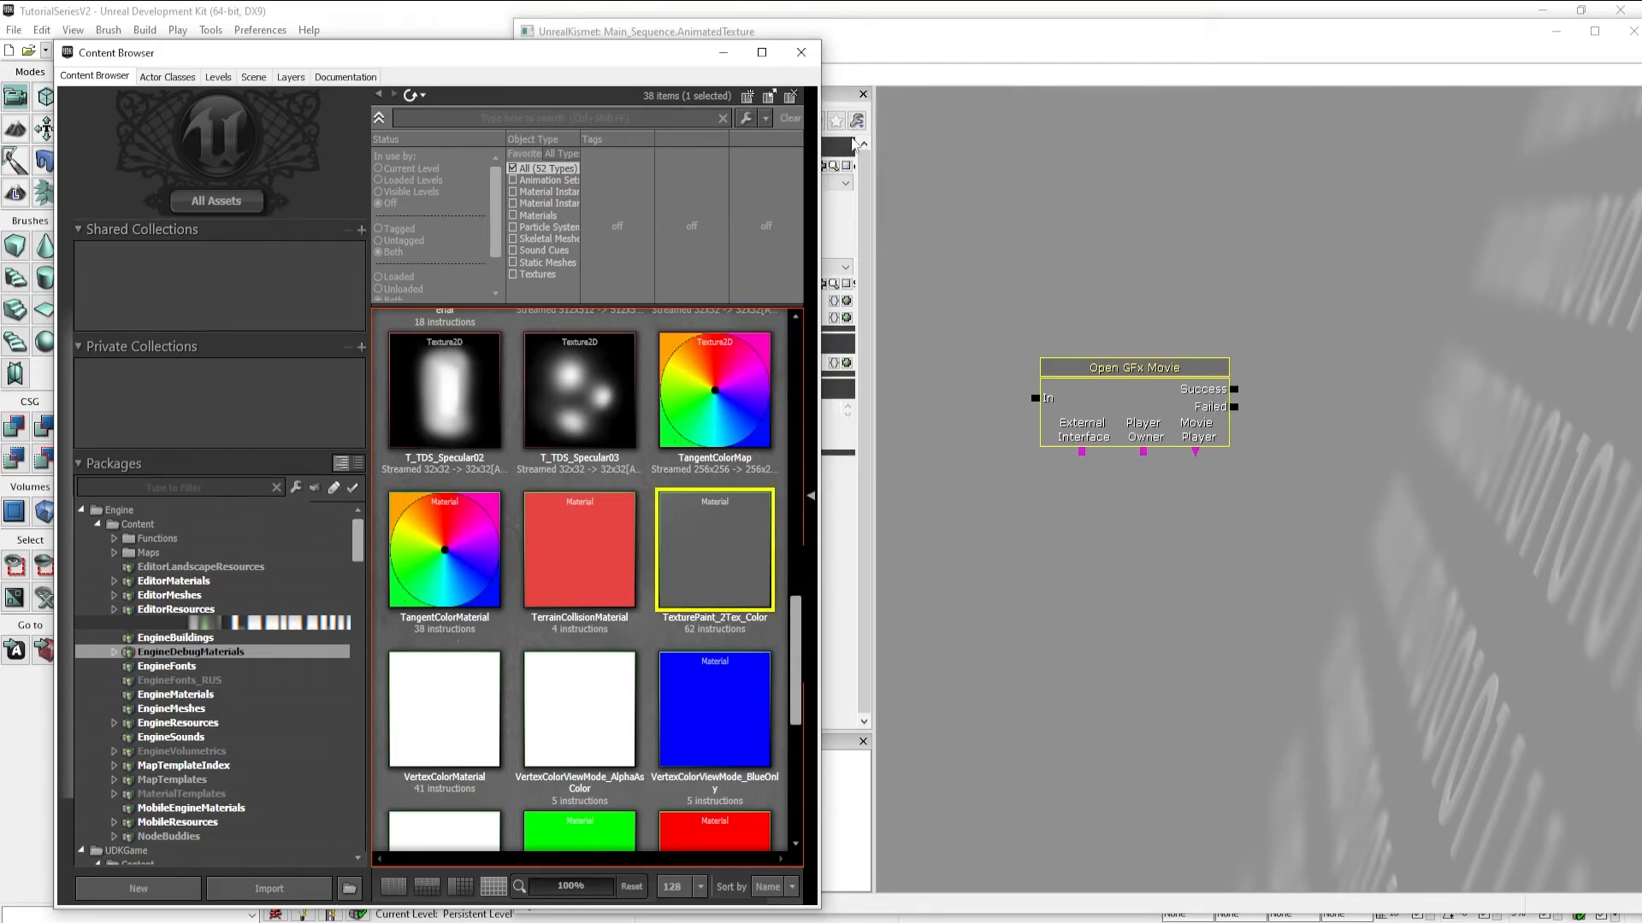
text(T)
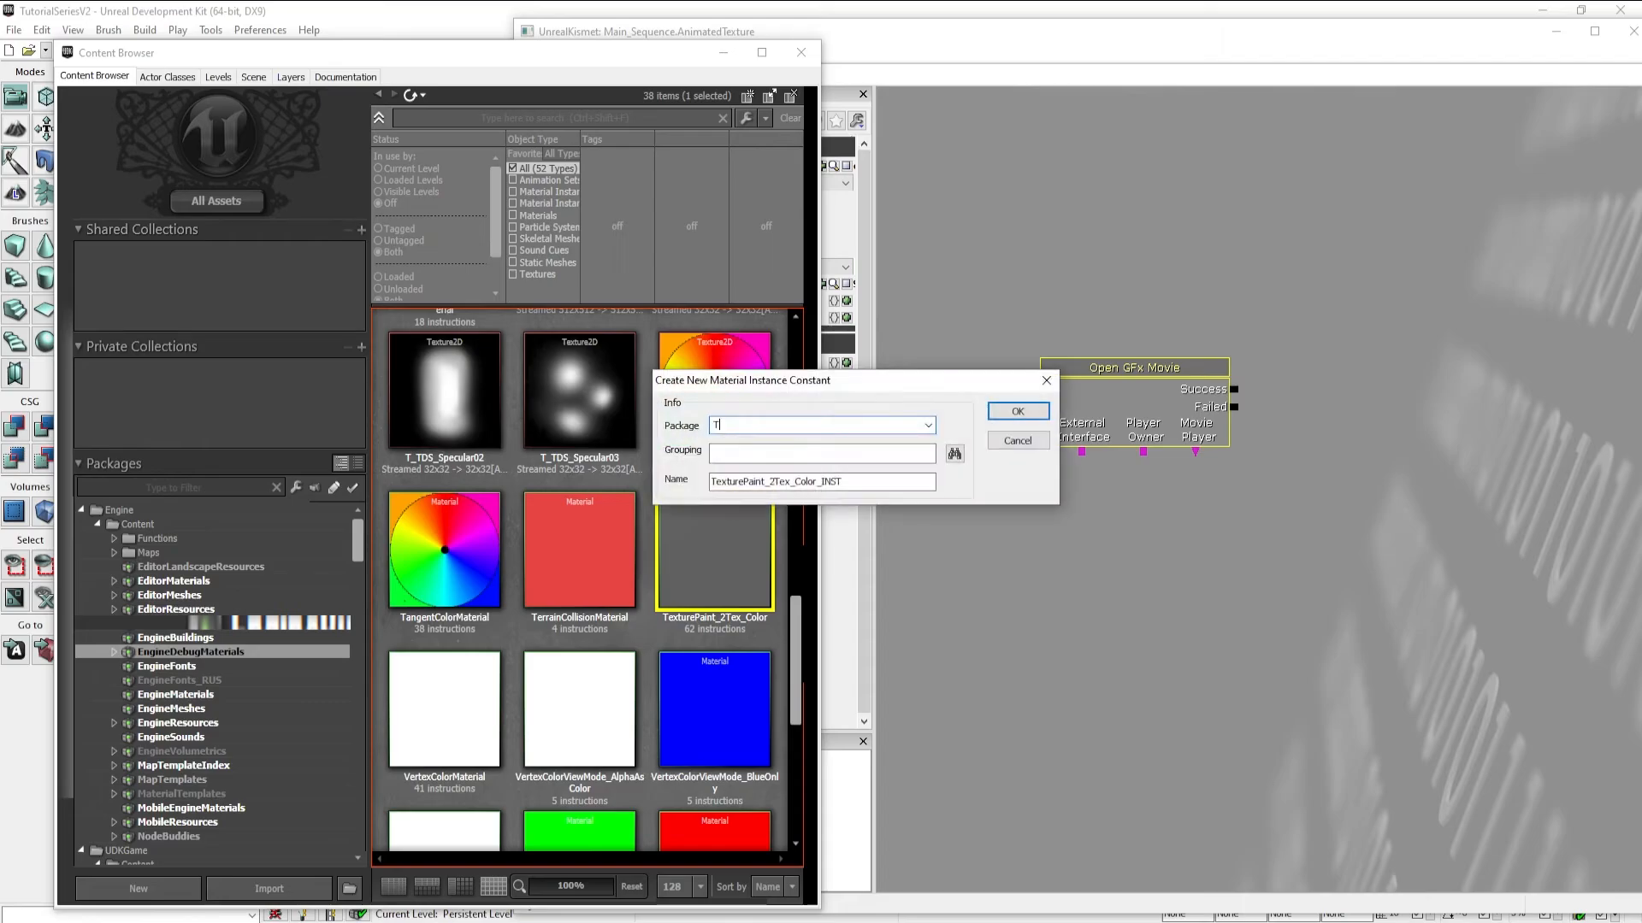
key(Down)
key(Down)
key(Tab)
key(Tab)
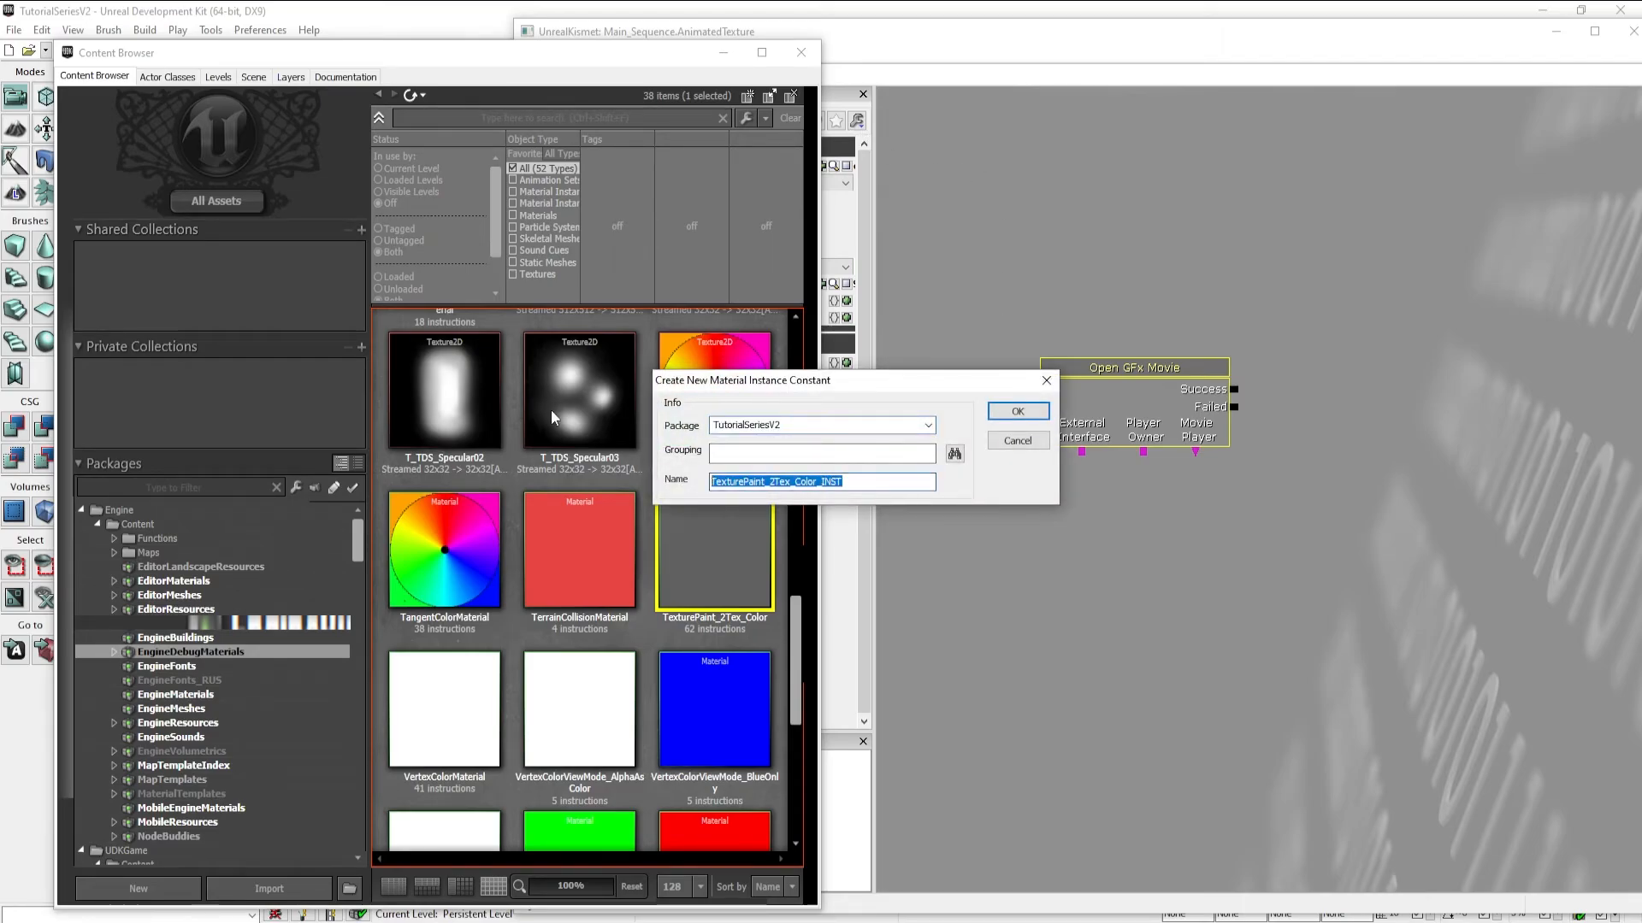
text(AnimatedTexture_MIC)
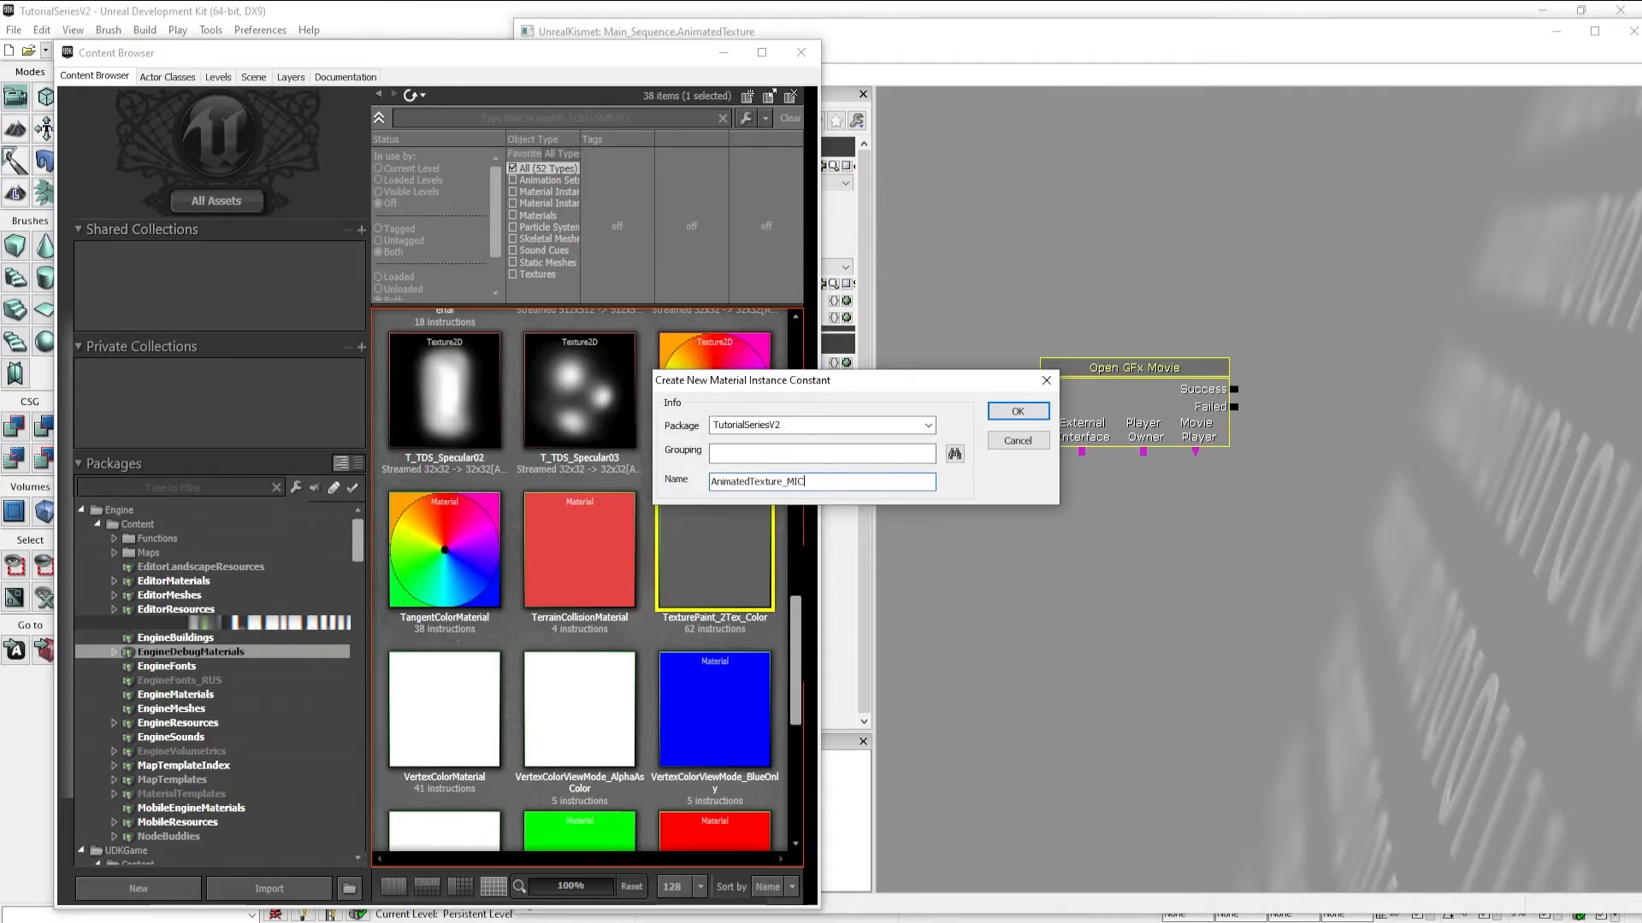
key(Return)
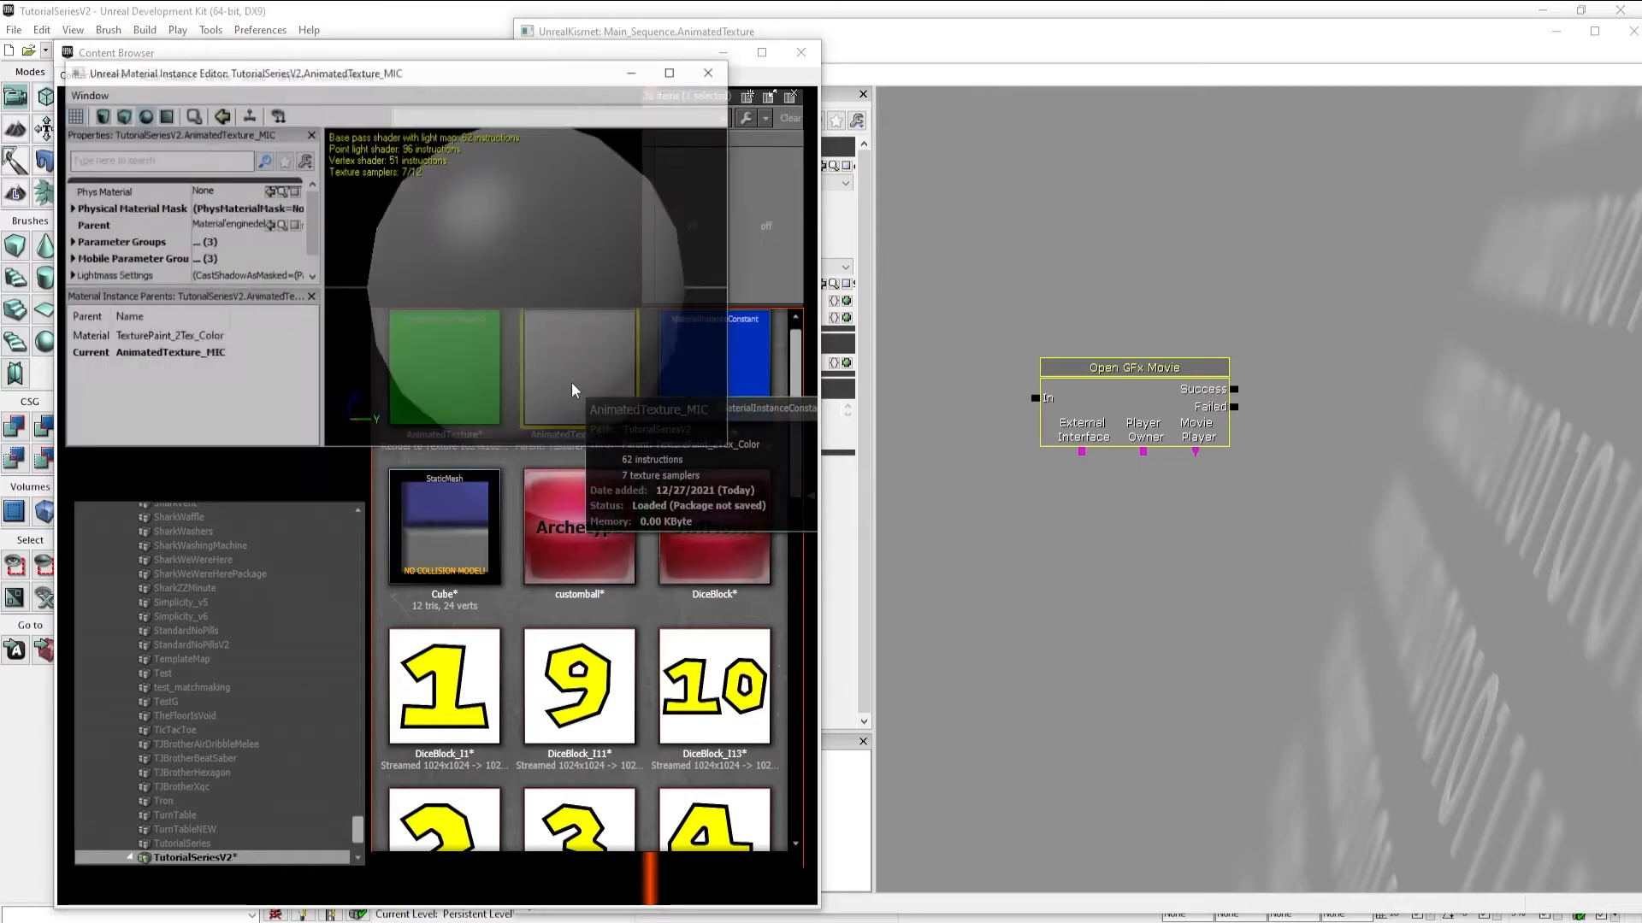
Move the AnimatedTexture_MIC editor clear of the Content Browser and enlarge it and its properties area
drag(489, 72, 1297, 104)
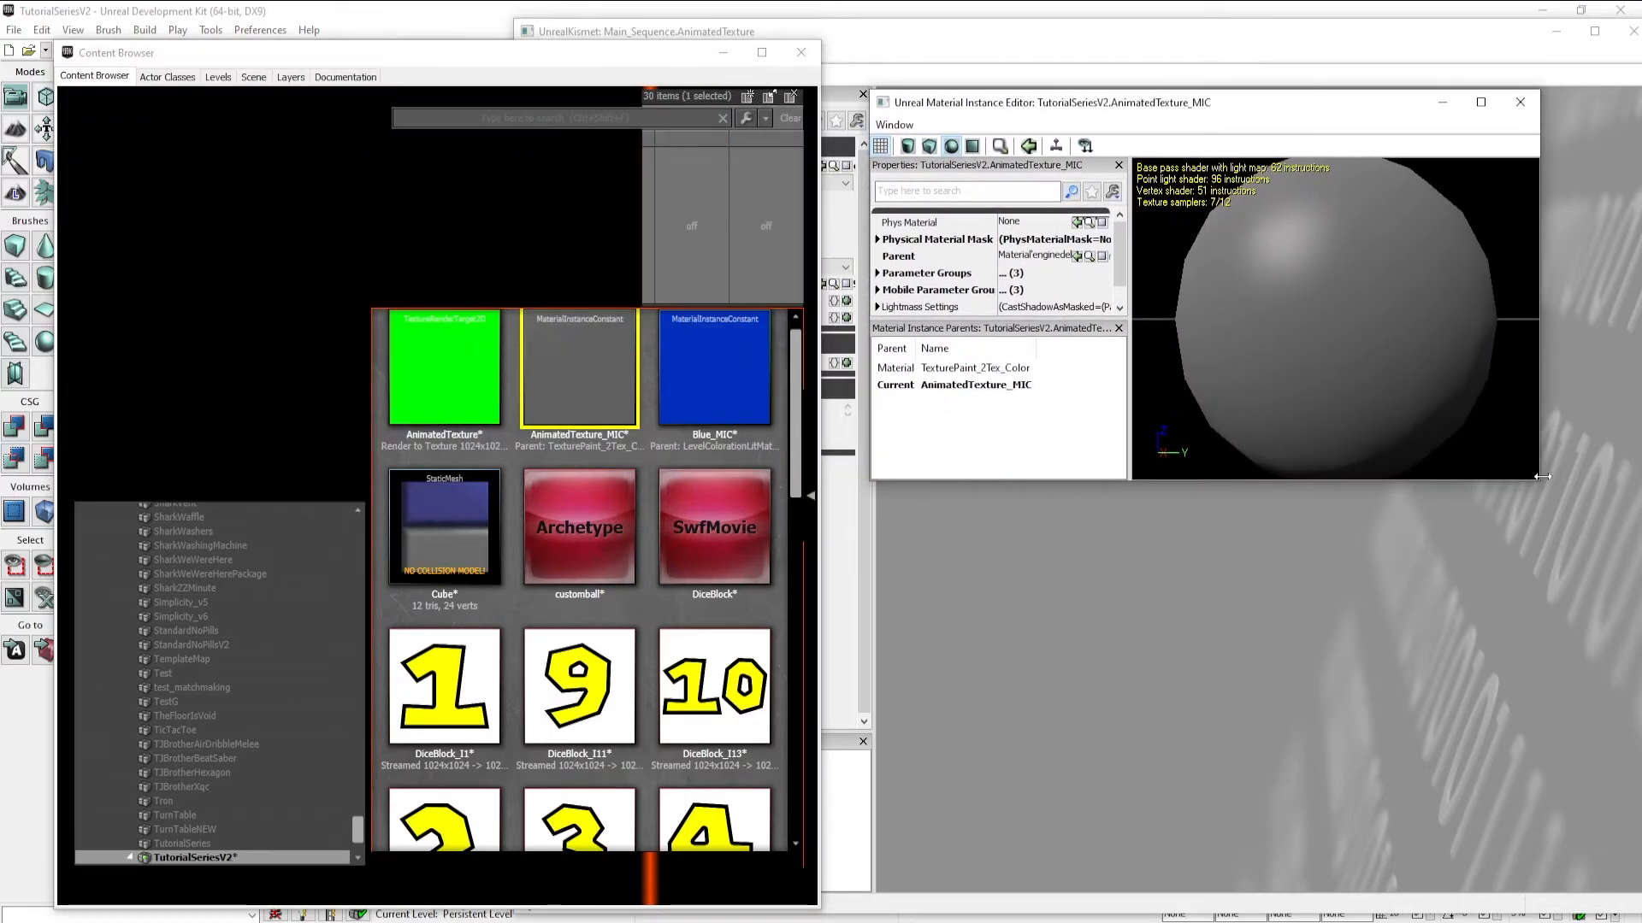
drag(1540, 482, 1596, 801)
click(1118, 474)
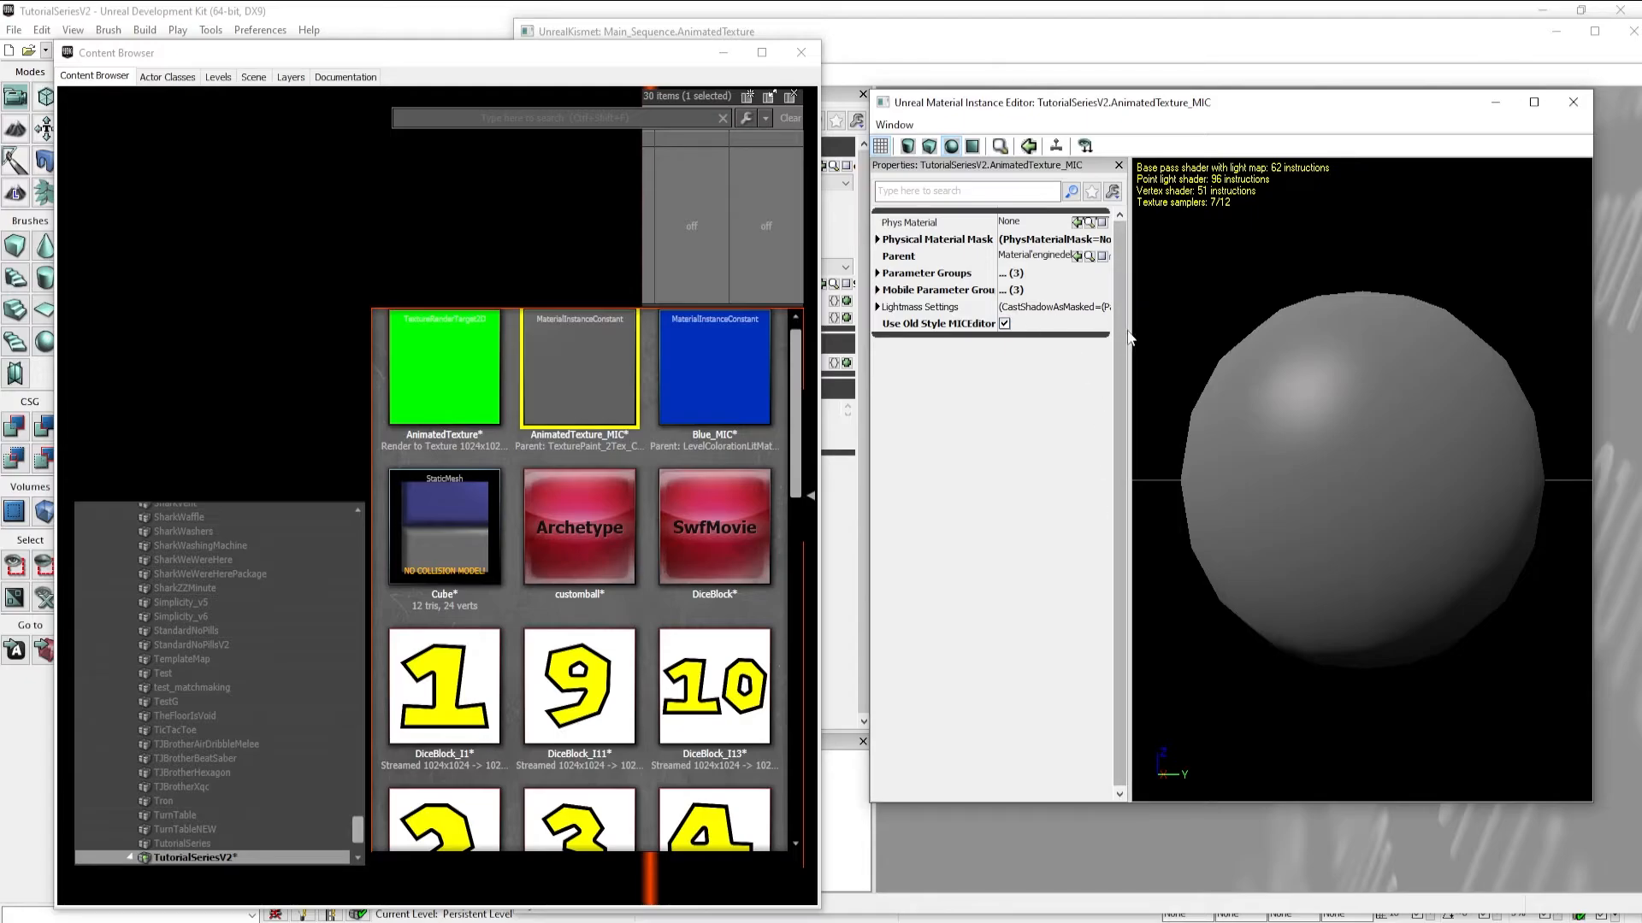
drag(1127, 345, 1189, 346)
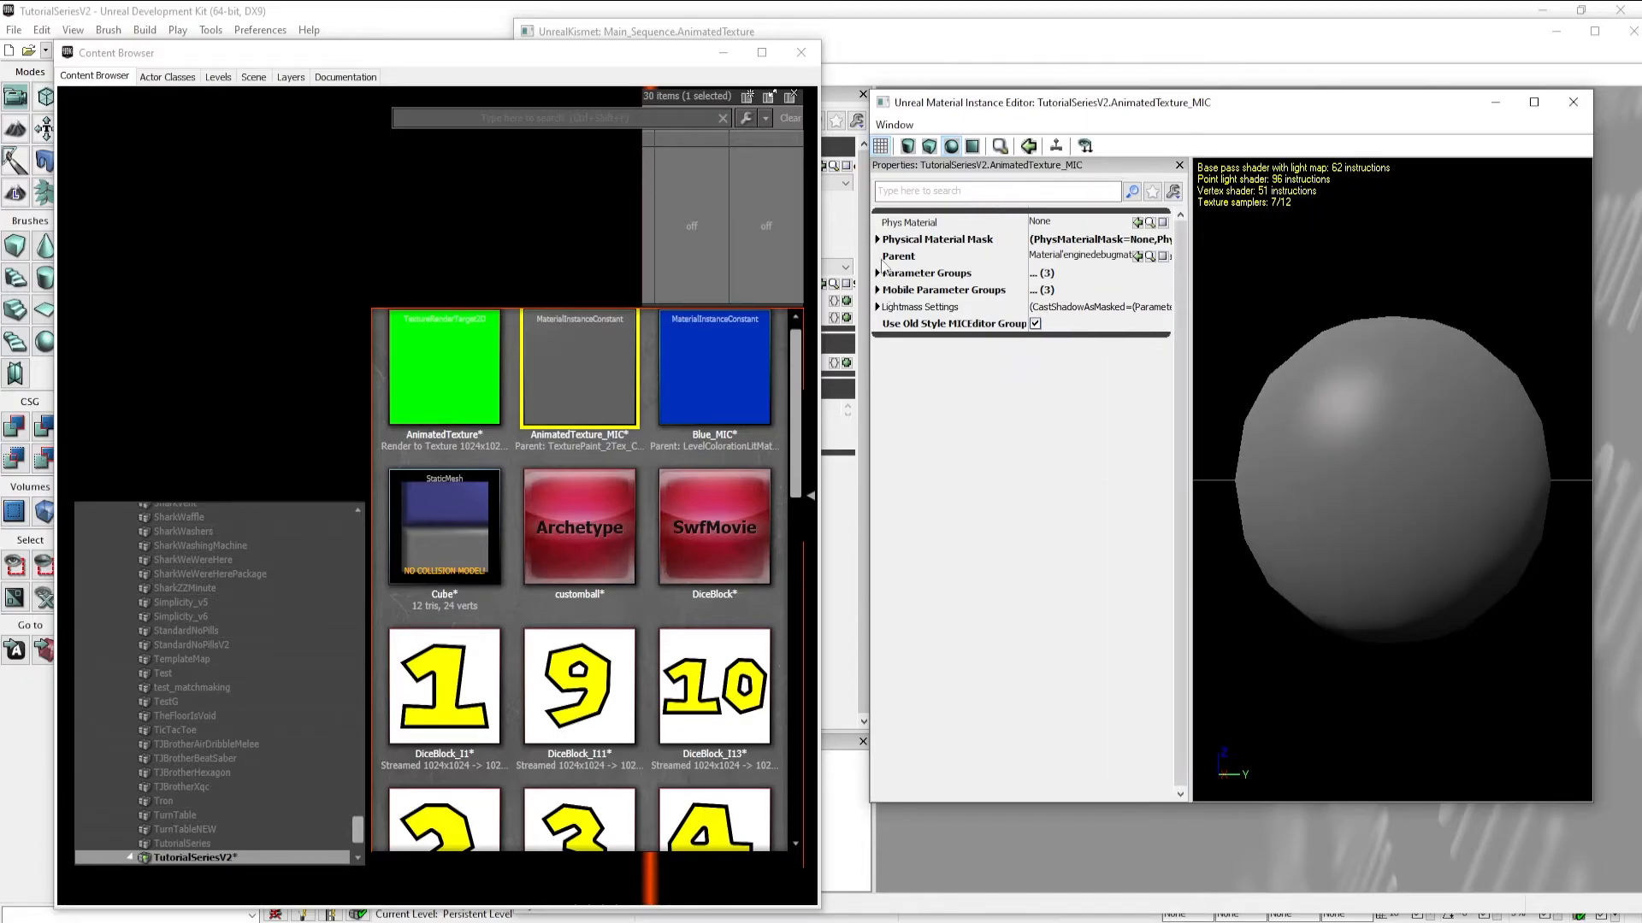
Expand the material instance's vector and texture parameter values and widen the editor to show their full texture names
click(879, 274)
click(891, 290)
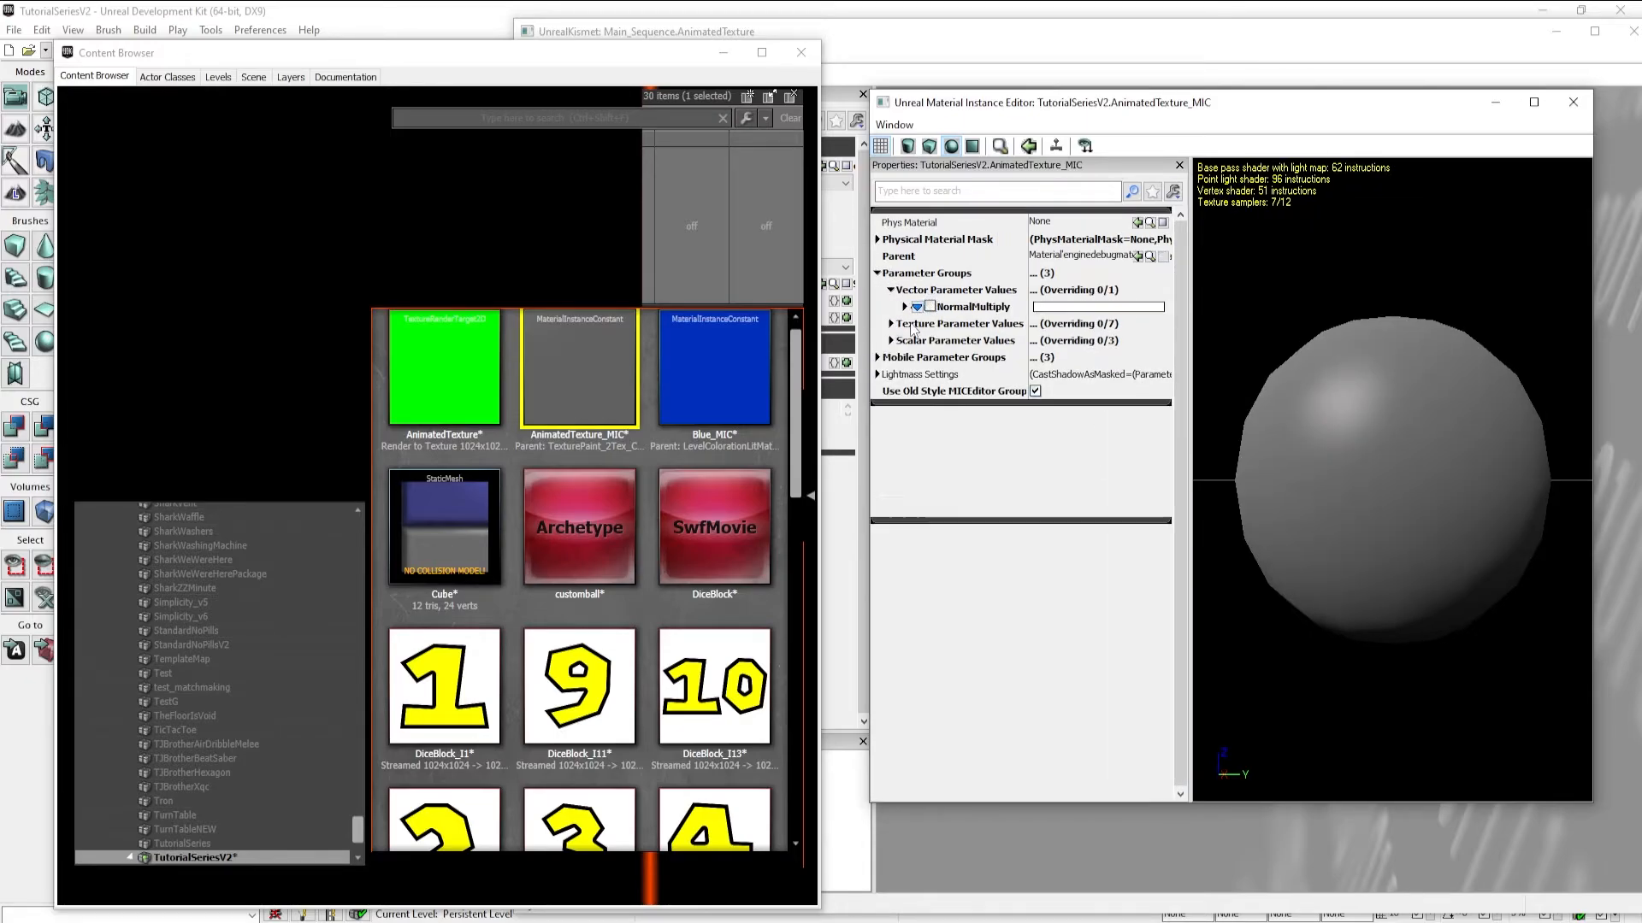
click(891, 323)
drag(869, 339, 556, 341)
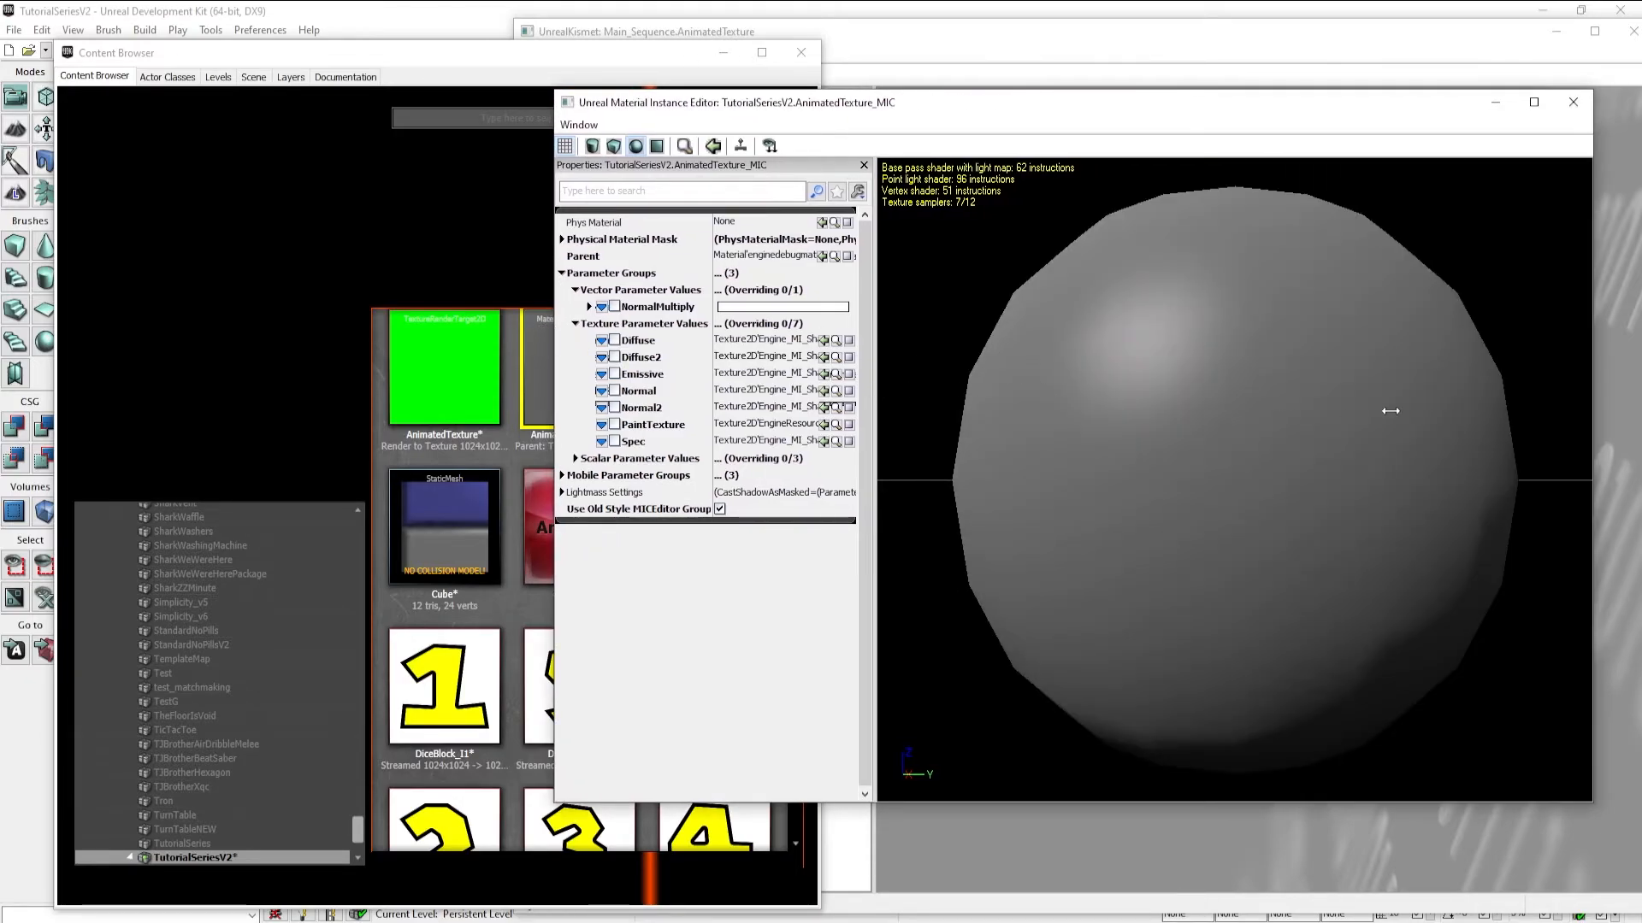
drag(1352, 418, 1301, 418)
Assign the AnimatedTexture render target to the material instance's Diffuse parameter and enable its override
click(464, 396)
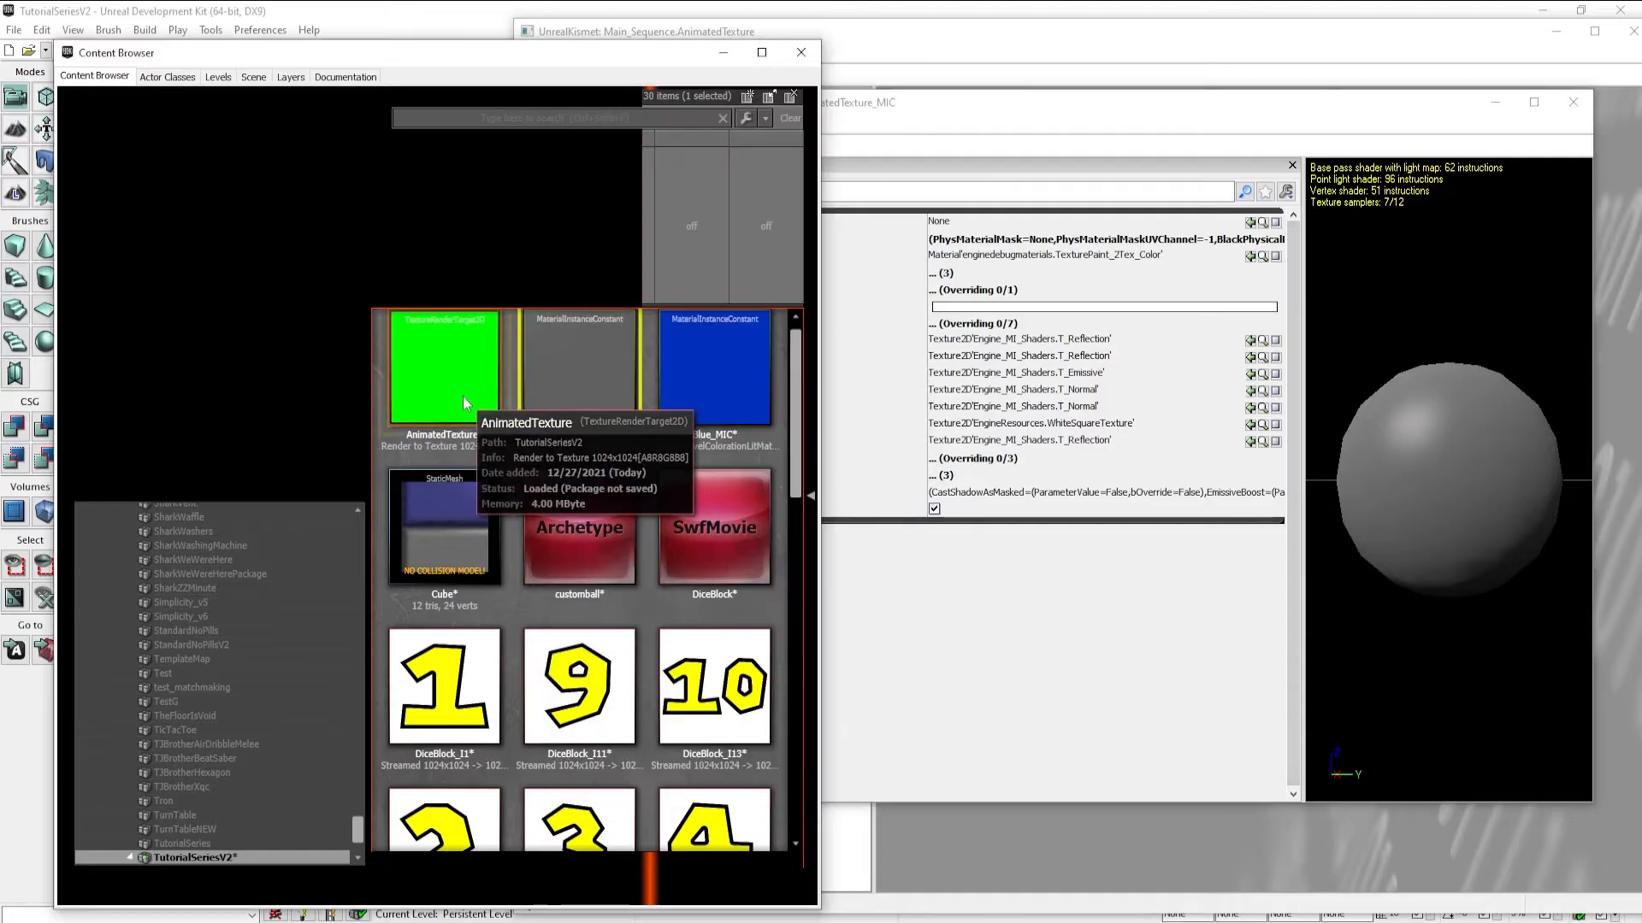
click(1251, 341)
click(614, 340)
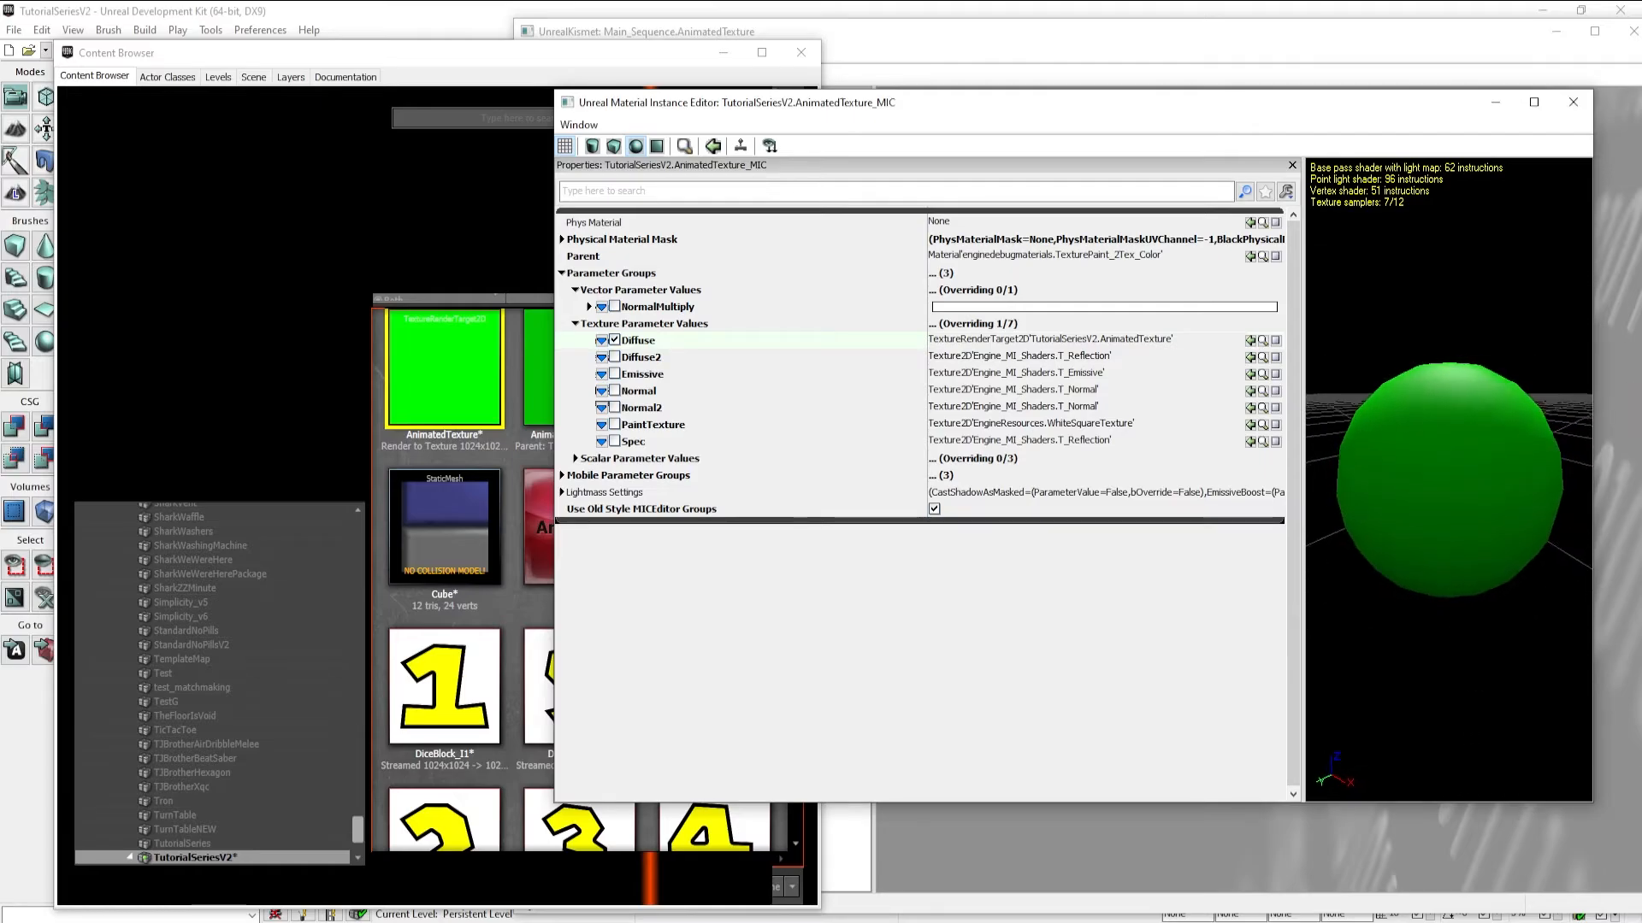
Preview AnimatedTexture_MIC on a flat plane and close the material instance editor
click(657, 146)
mouse_move(1399, 421)
mouse_down()
mouse_move(1569, 401)
mouse_move(1415, 403)
mouse_up()
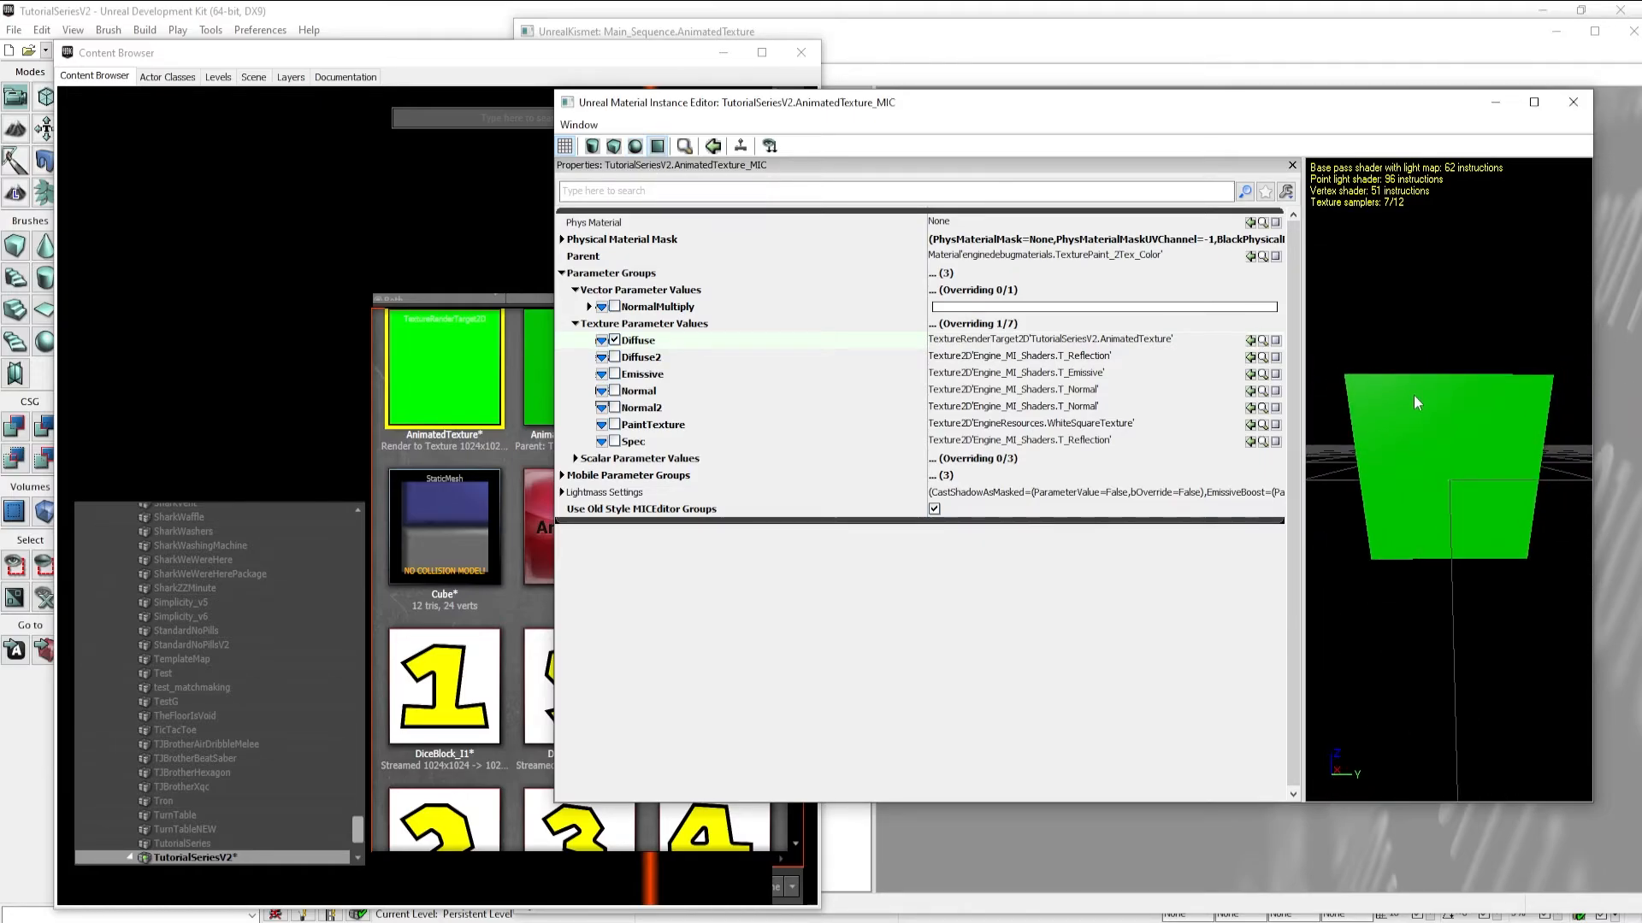
click(1573, 102)
Minimize the Content Browser and Kismet windows to reach the level viewport
click(529, 375)
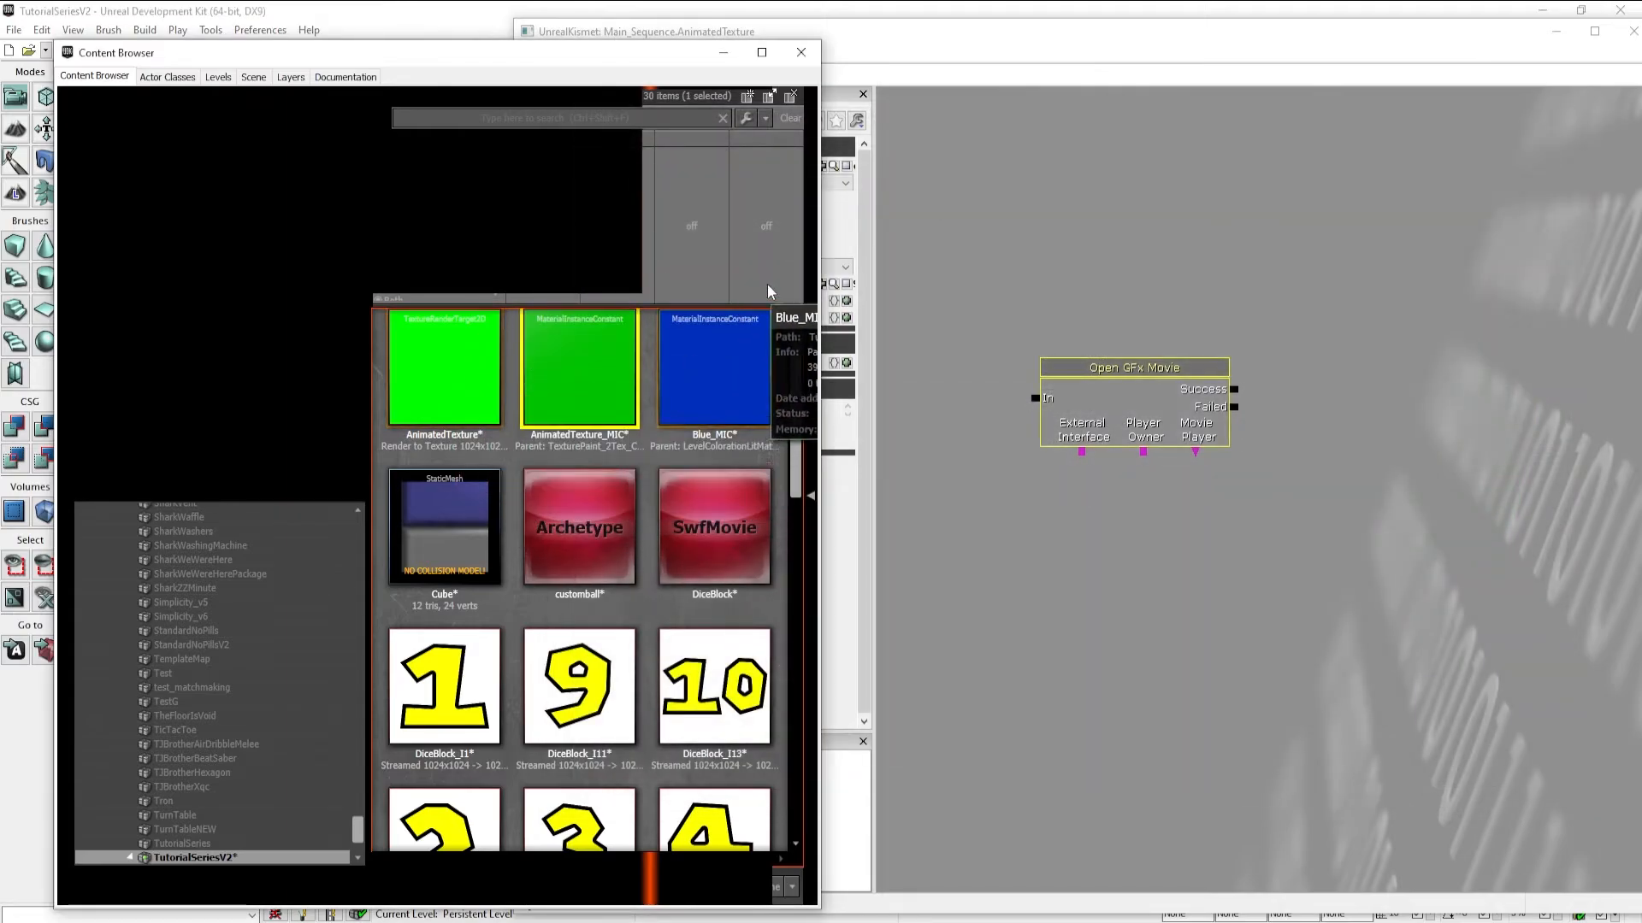
click(725, 54)
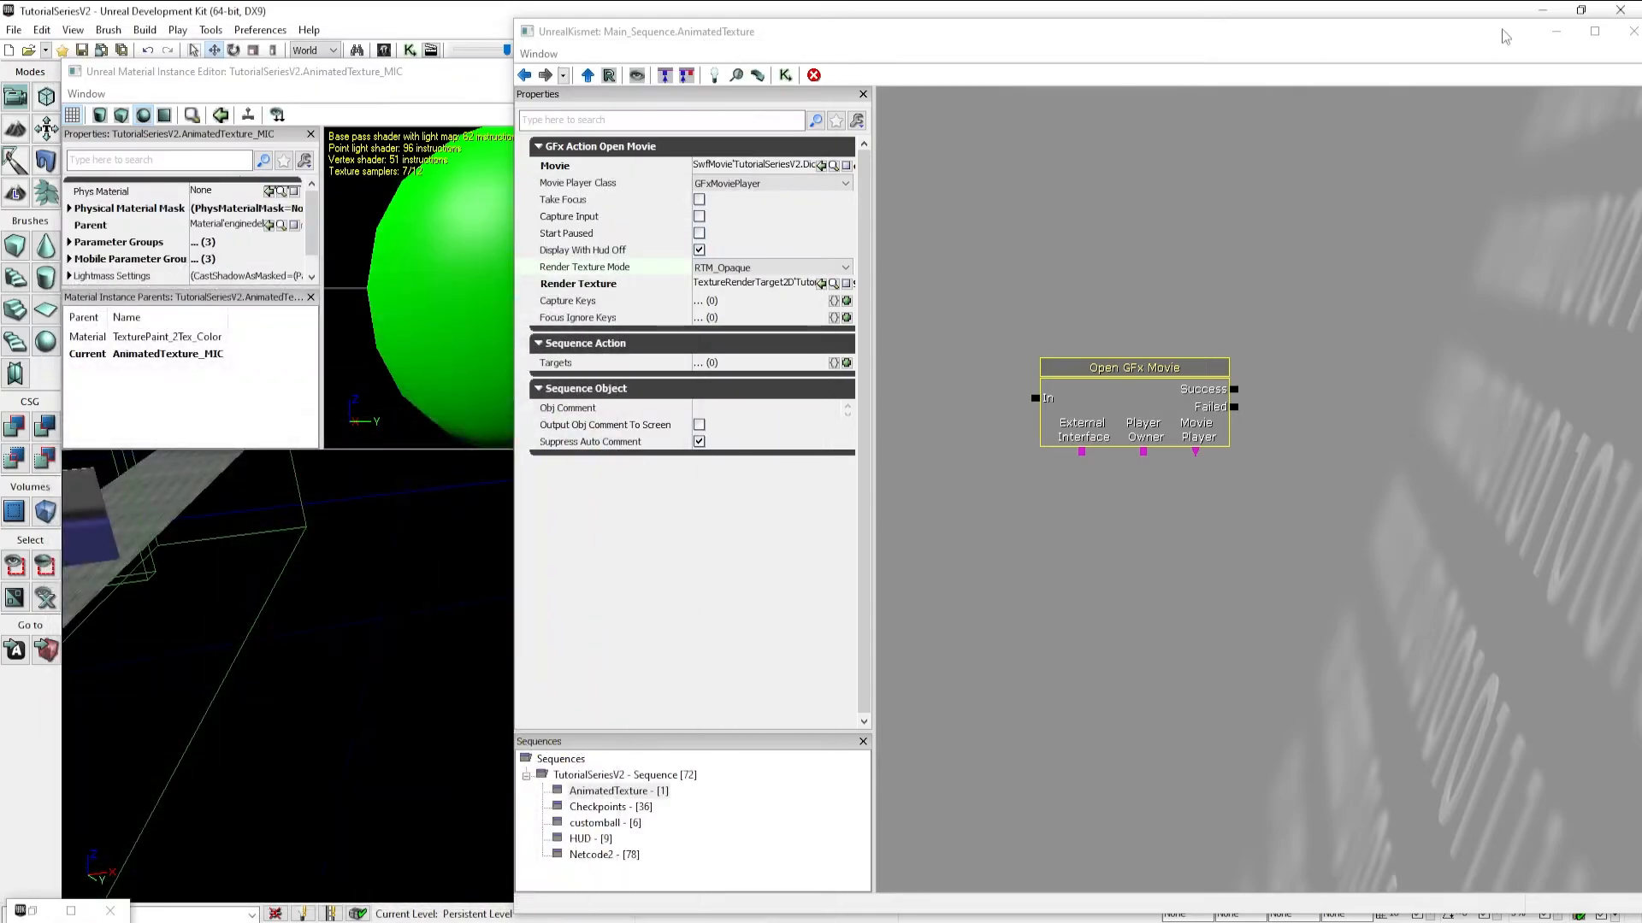
click(1556, 31)
Duplicate the blue-and-white checkered plane beside the platform and place the copy at the platform's far end
right_drag(774, 354, 770, 352)
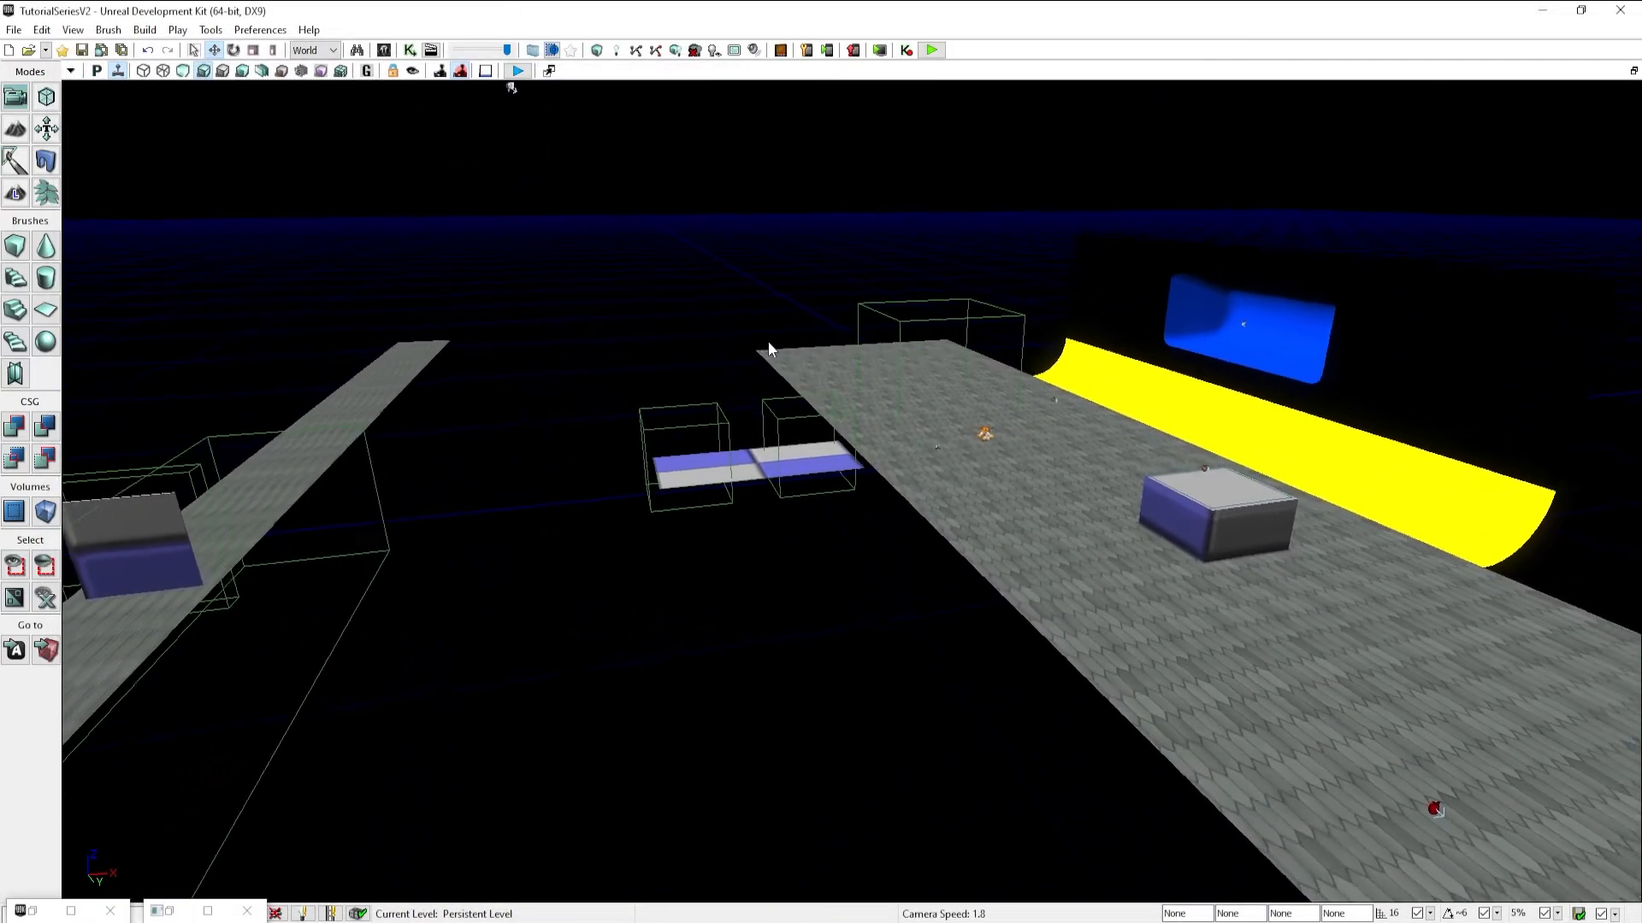
click(761, 462)
right_drag(876, 510, 858, 499)
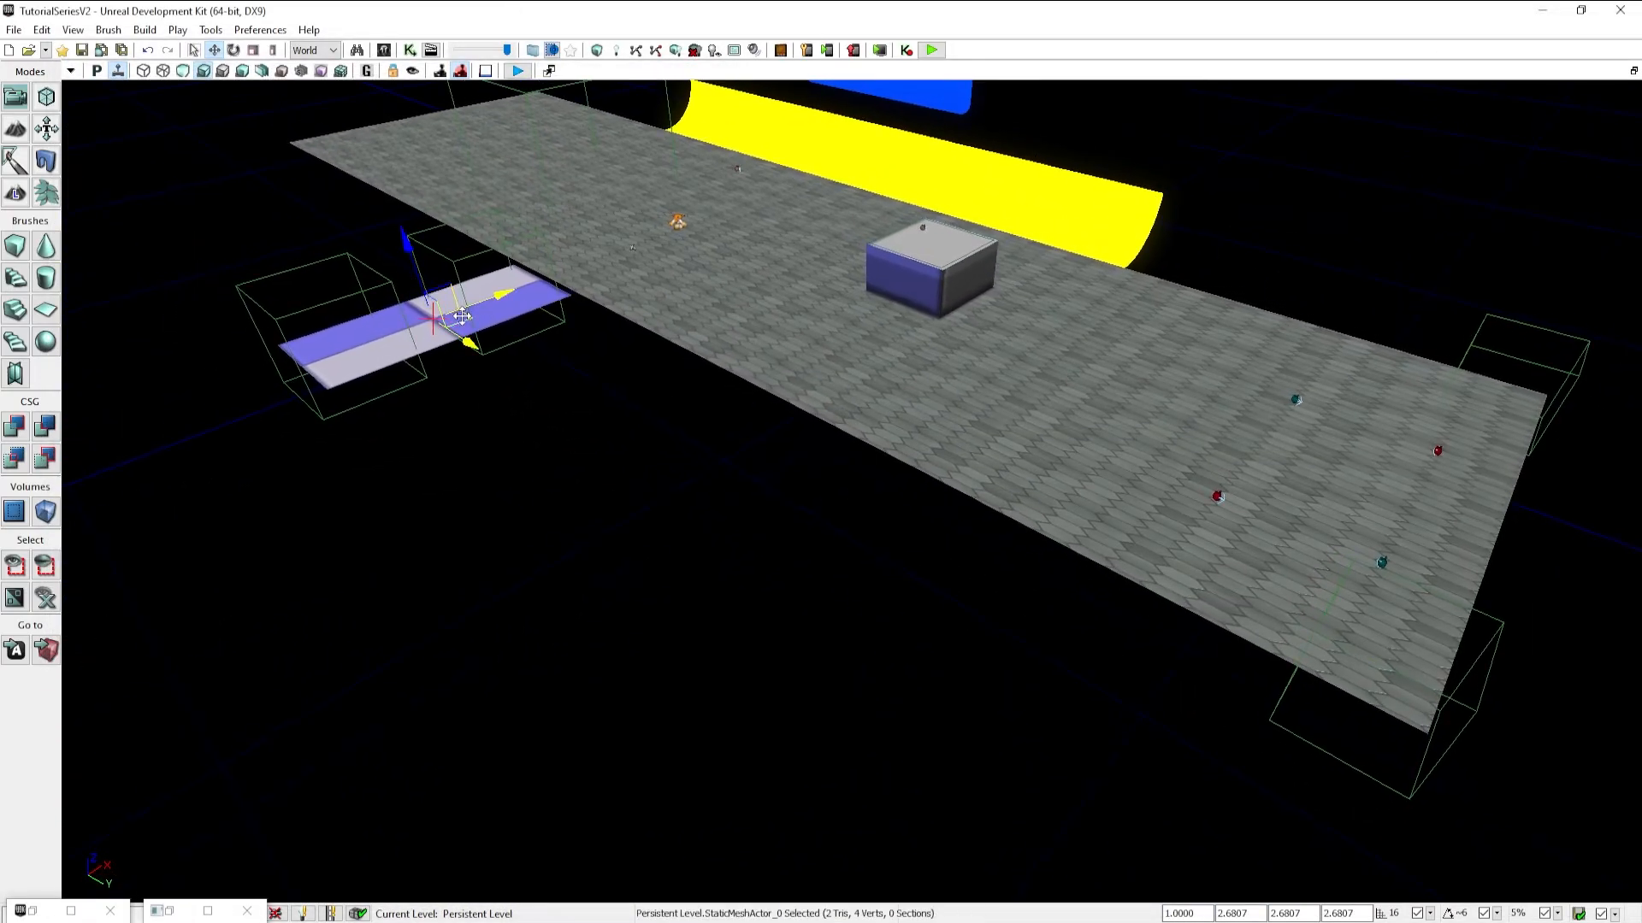
alt+drag(461, 315, 1546, 475)
right_drag(1295, 527, 1297, 524)
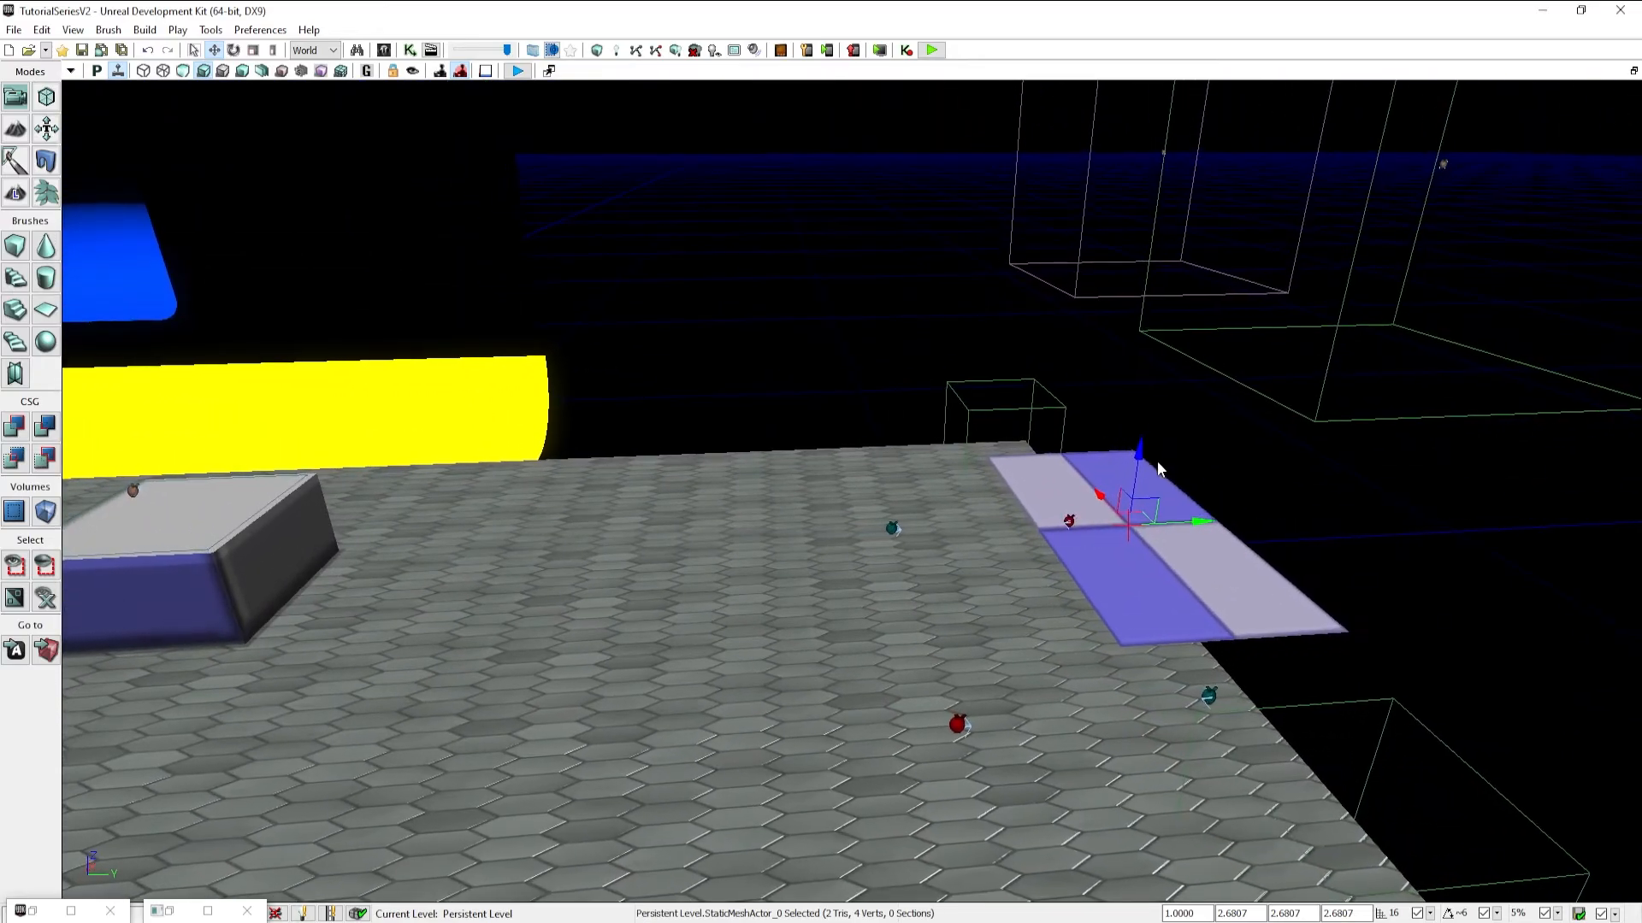
Raise the copied plane above the platform and rotate it upright
drag(1144, 457, 1143, 209)
key(space)
right_drag(992, 458, 988, 452)
drag(822, 427, 750, 516)
right_drag(1043, 435, 1045, 436)
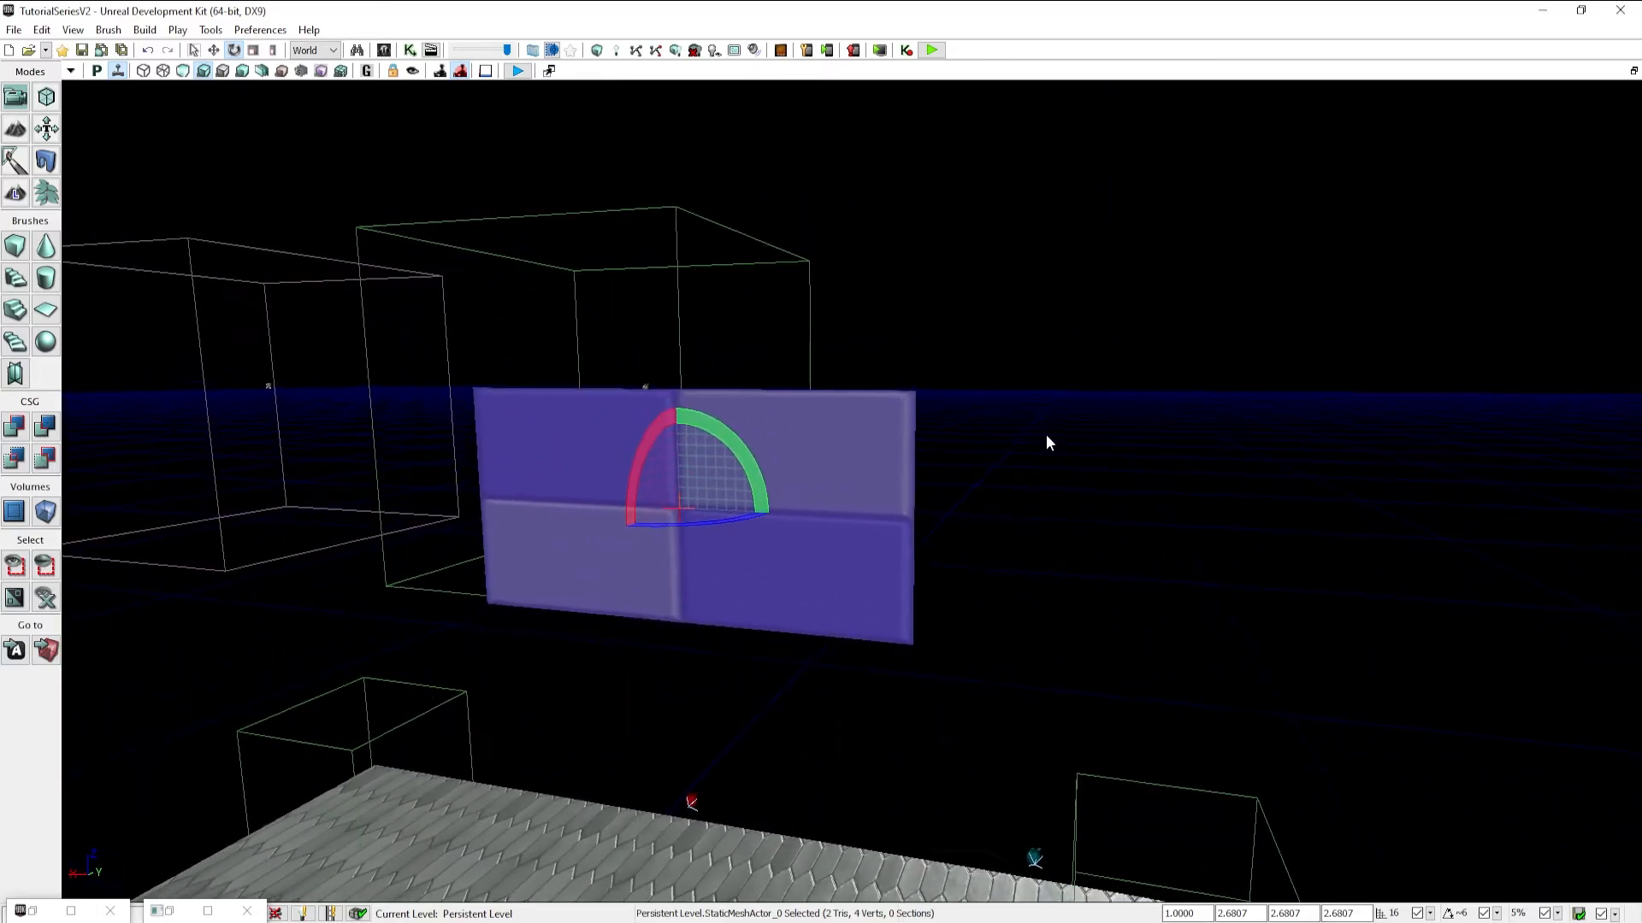
Scale the upright plane non-uniformly into a square, to about 1.32 along its local X axis
key(space)
key(space)
key(space)
key(space)
key(space)
key(w)
key(a)
right_drag(786, 482, 786, 481)
click(273, 50)
drag(846, 507, 845, 507)
key(w)
key(space)
right_drag(883, 574, 883, 579)
key(space)
Apply the AnimatedTexture_MIC material to the upright square plane
click(162, 911)
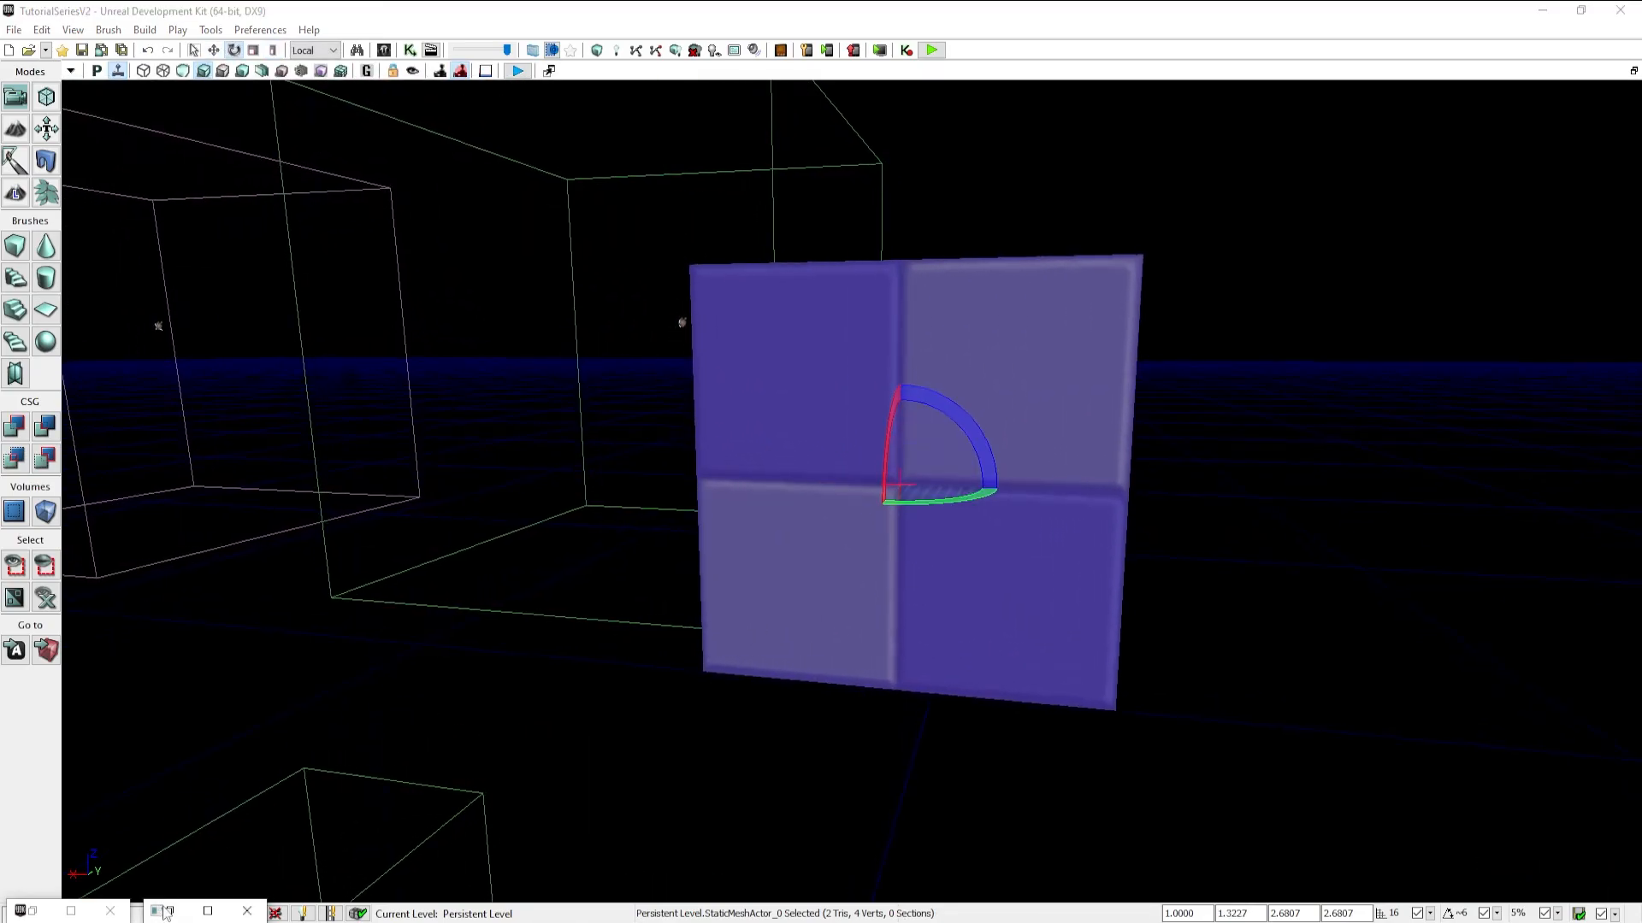
double_click(56, 913)
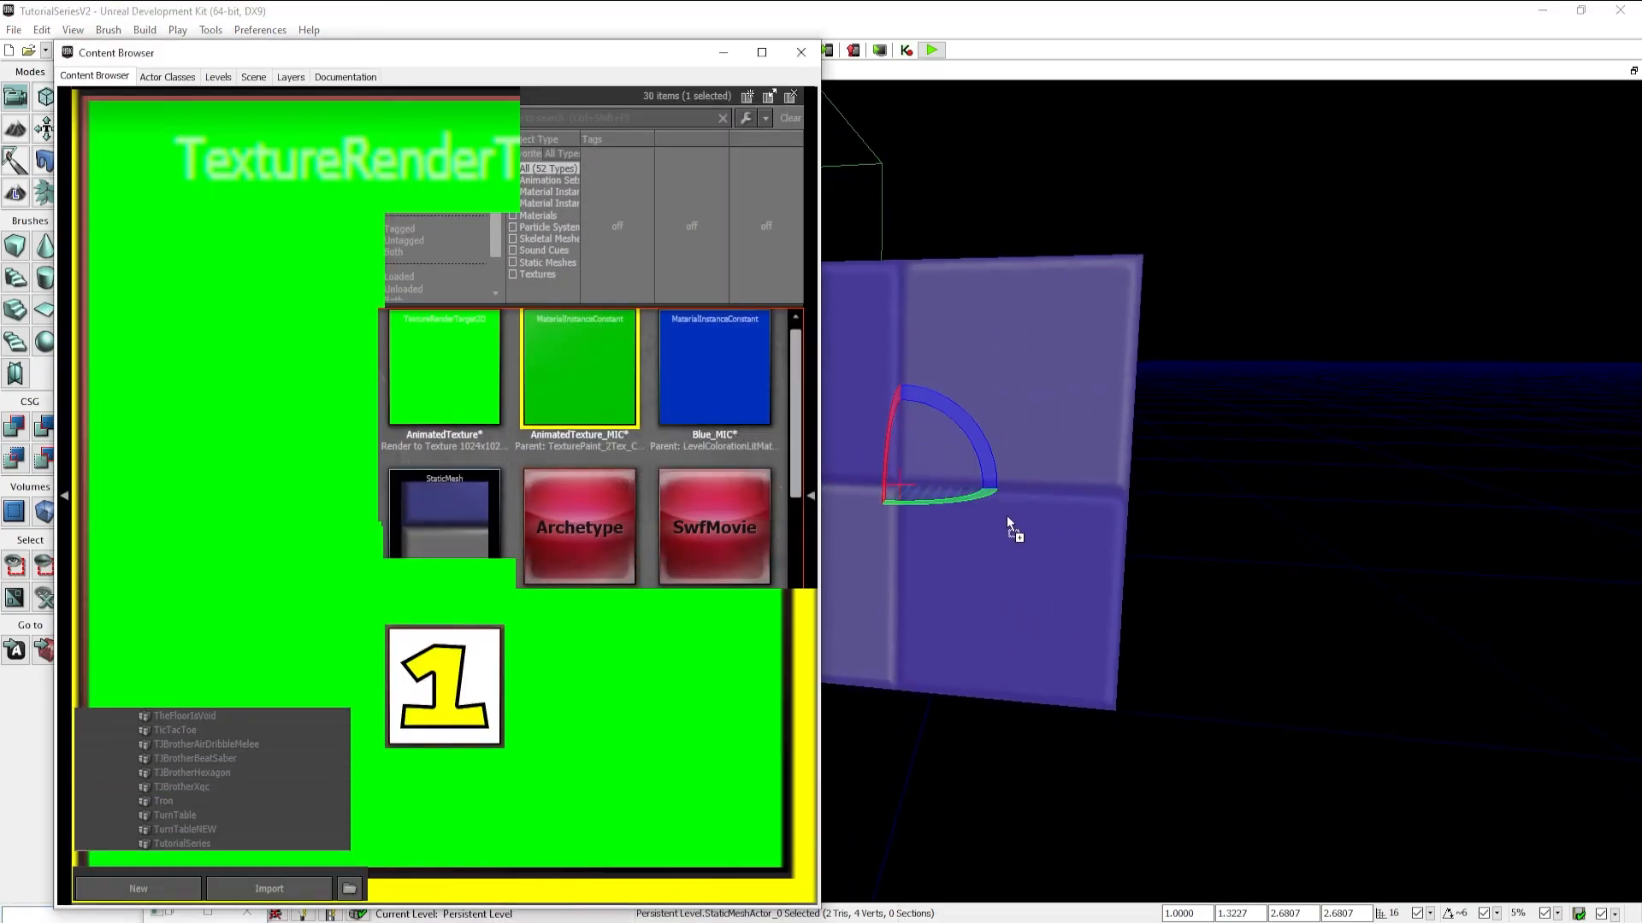
click(724, 52)
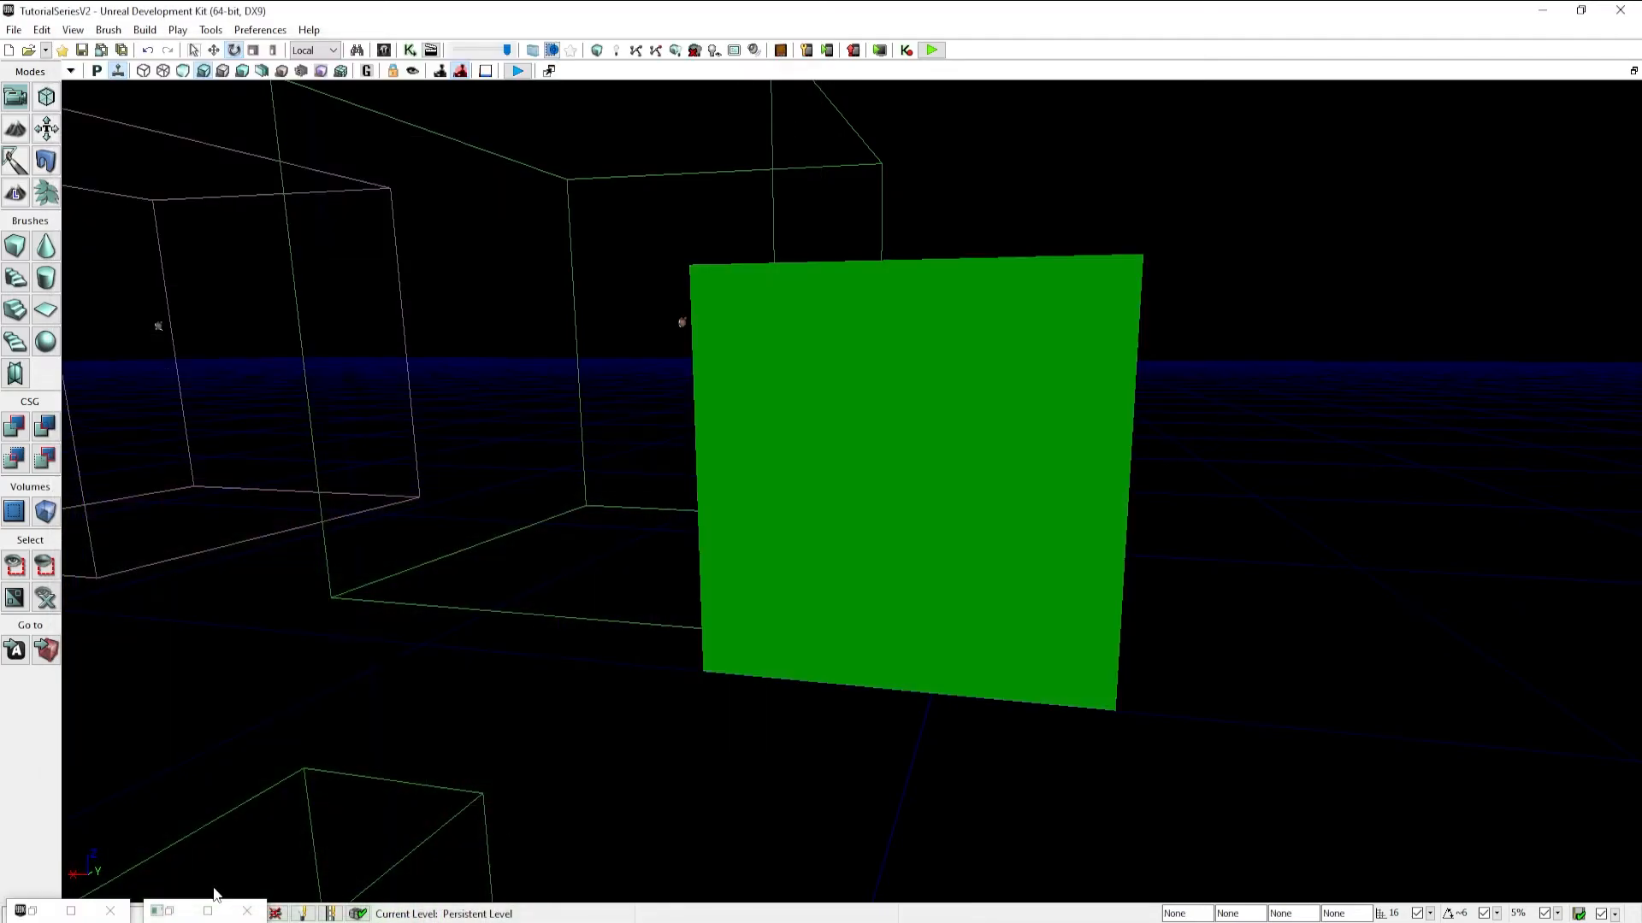
Add a Level Loaded event before the Open GFx Movie action in Kismet and make it client side only
double_click(183, 913)
click(961, 377)
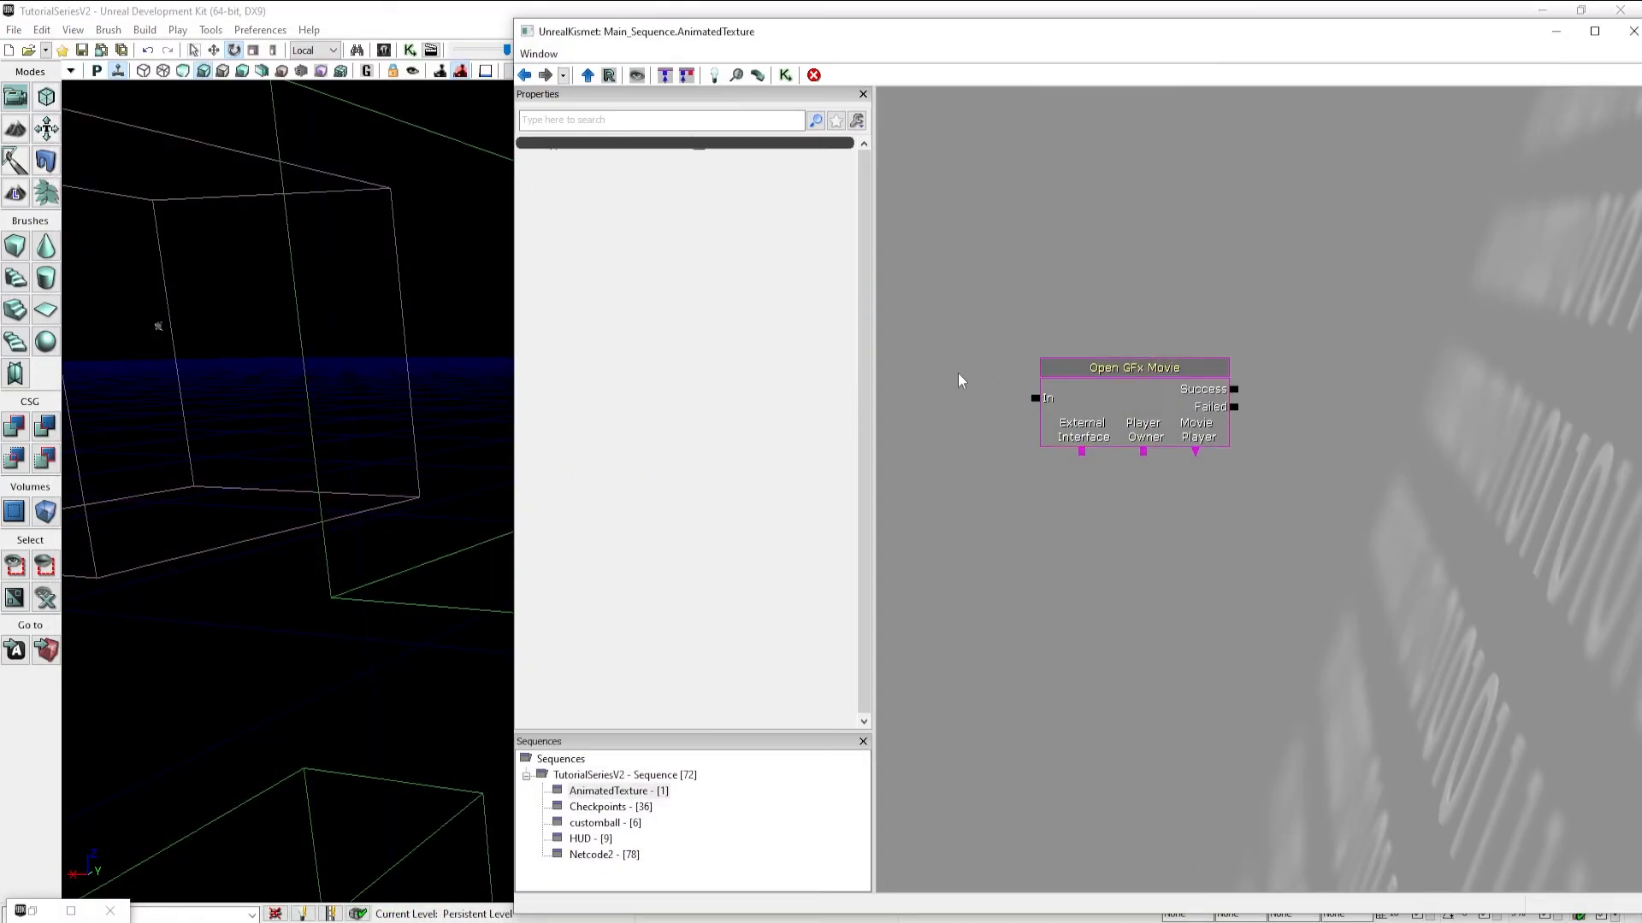
drag(961, 377, 997, 402)
right_click(997, 381)
mouse_move(1052, 466)
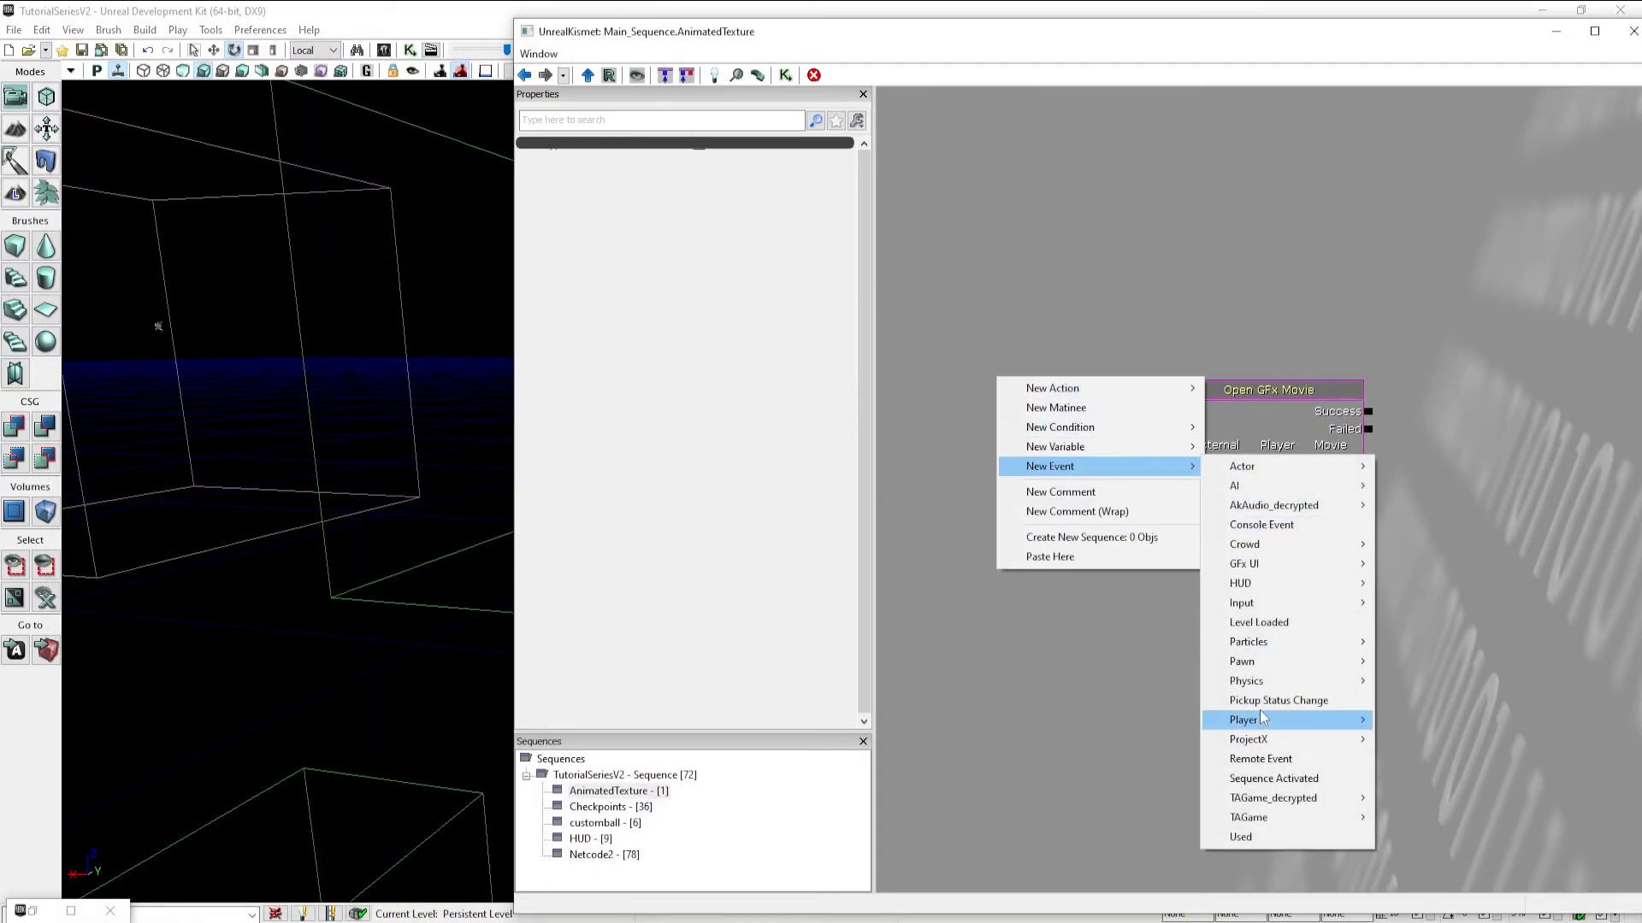
click(1258, 623)
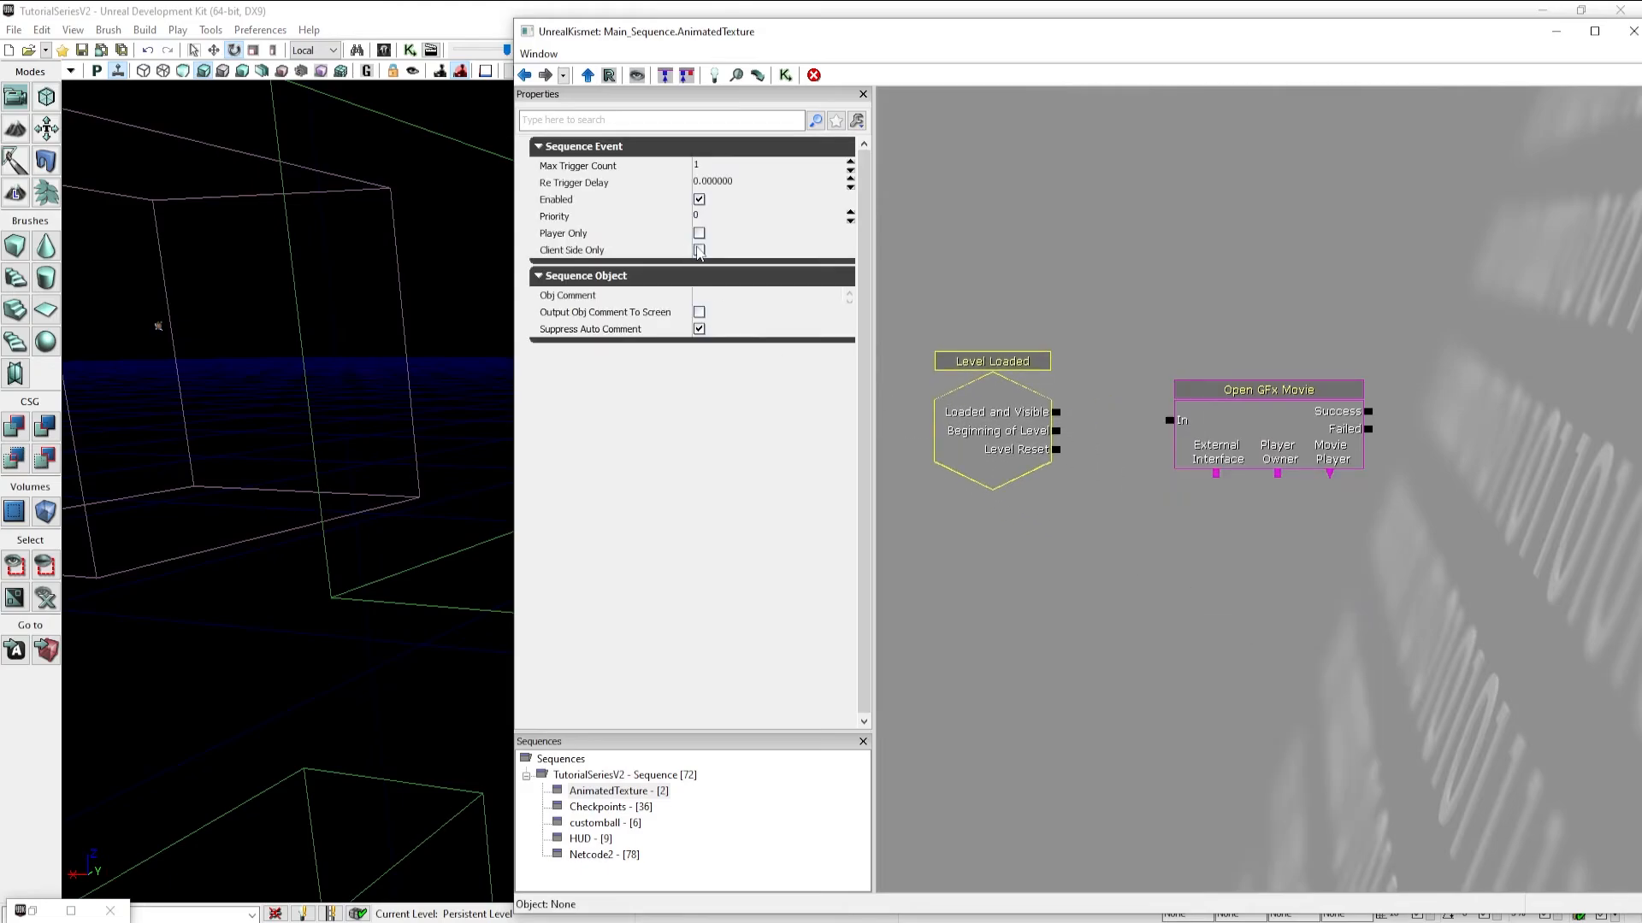
click(700, 250)
Connect the event's Loaded and Visible output to the Open GFx Movie action's input and move the Kismet window aside
drag(1086, 413, 1123, 411)
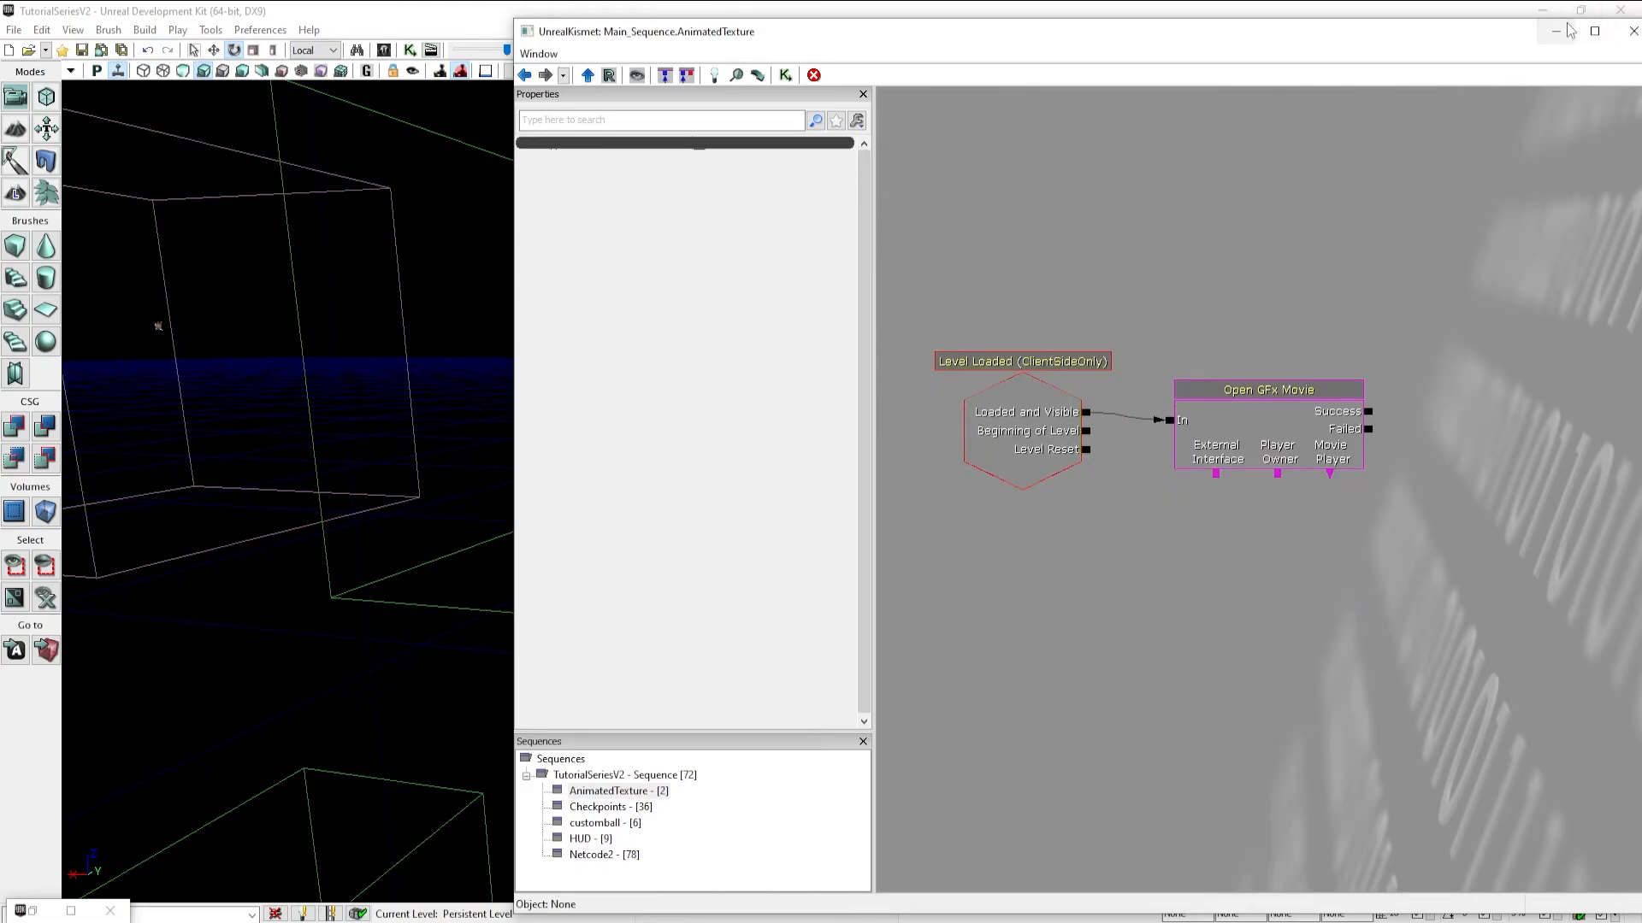
drag(1486, 32, 1332, 31)
click(898, 401)
click(1337, 116)
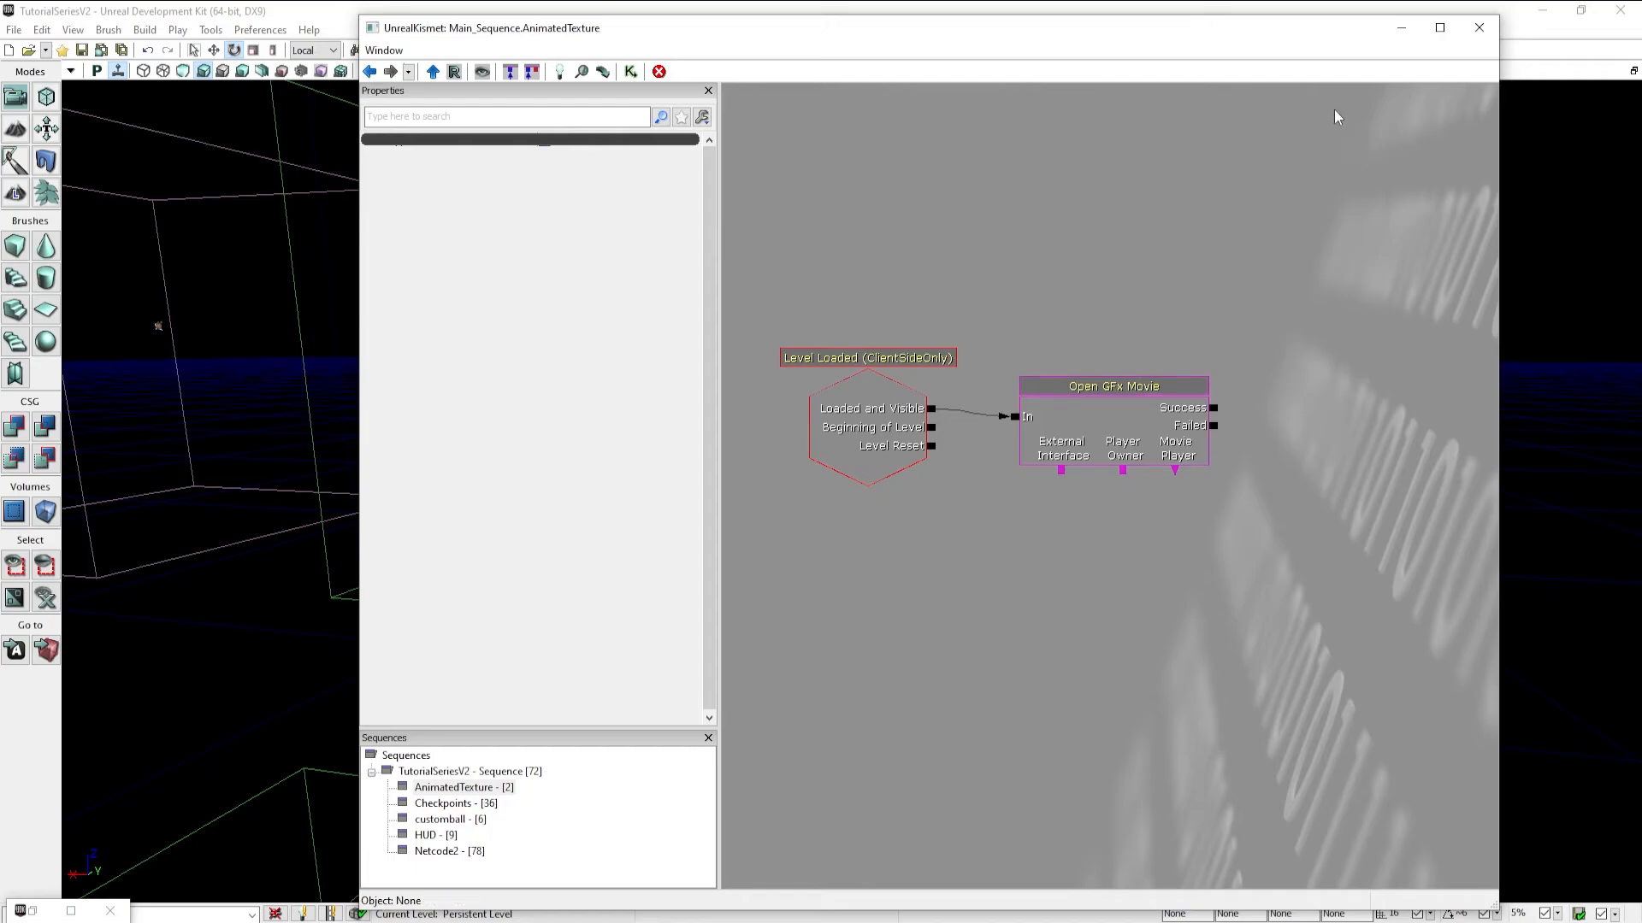
click(1394, 35)
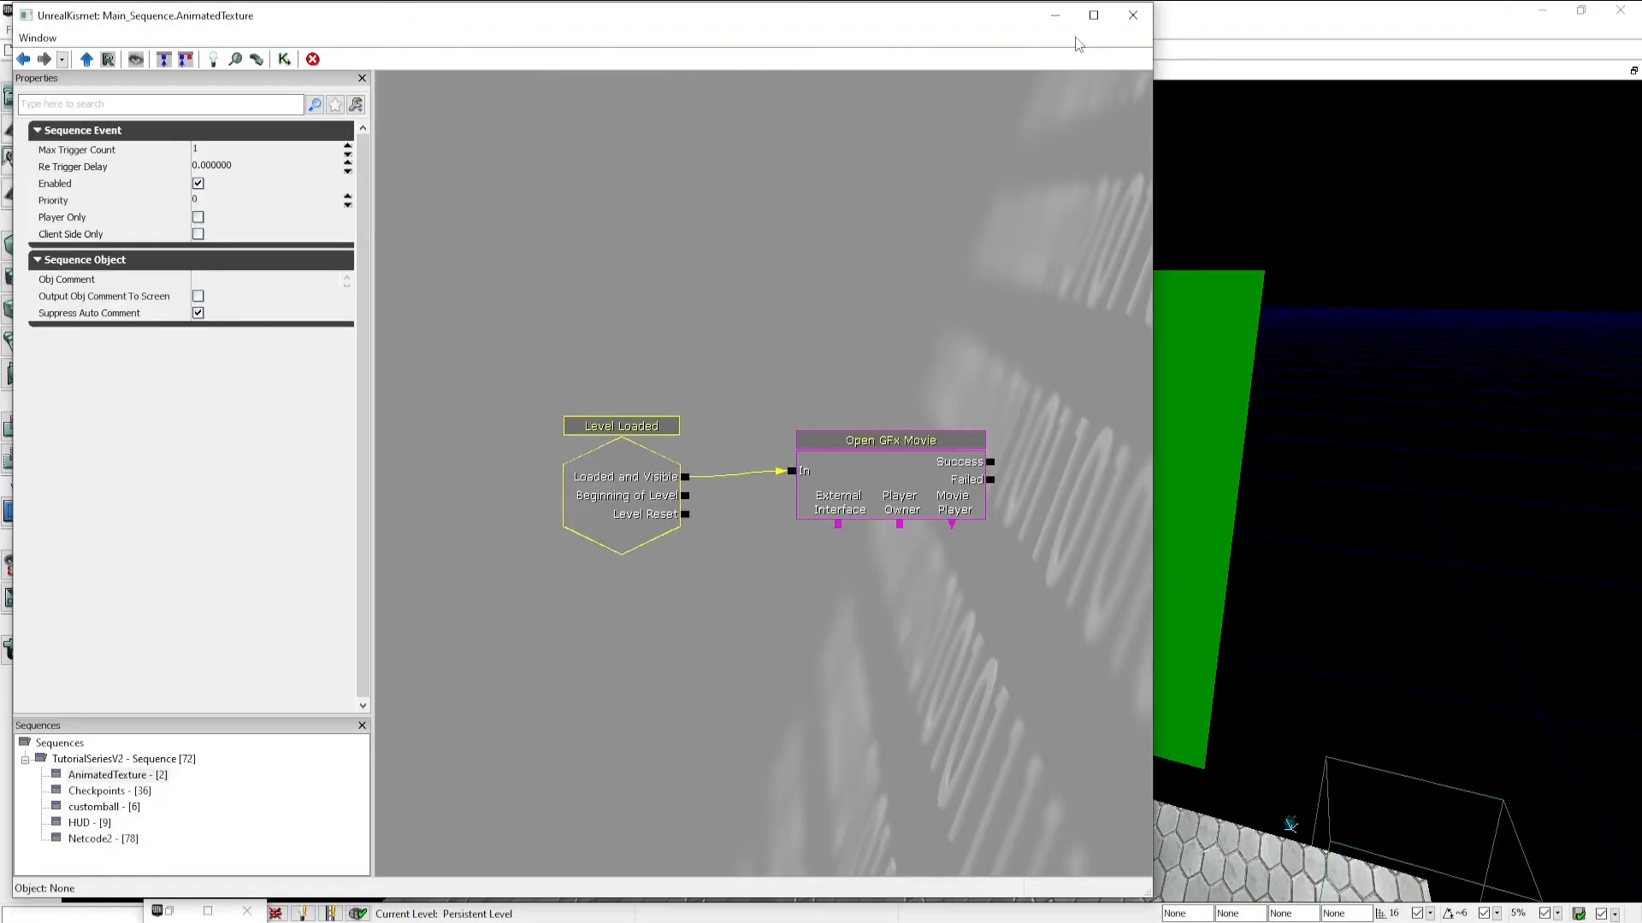
Minimize the Kismet window, preview the animated texture on the square plane by playing the level in the viewport, and end the preview
click(1049, 19)
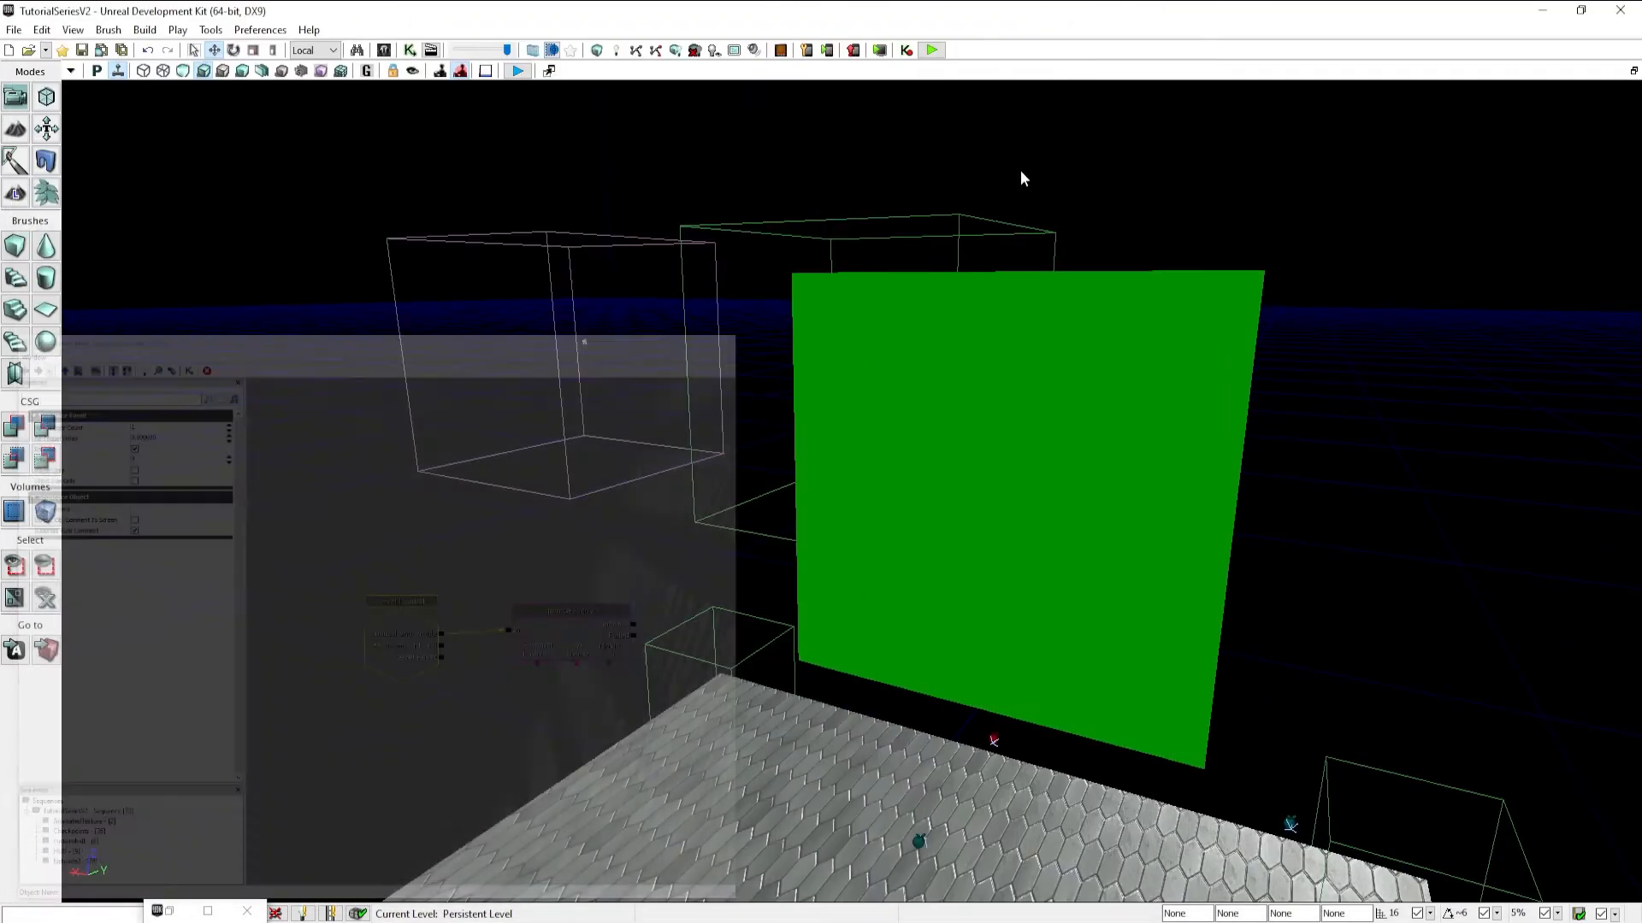
right_drag(1019, 171, 1048, 141)
right_drag(733, 141, 733, 117)
scroll(732, 117, down, 2)
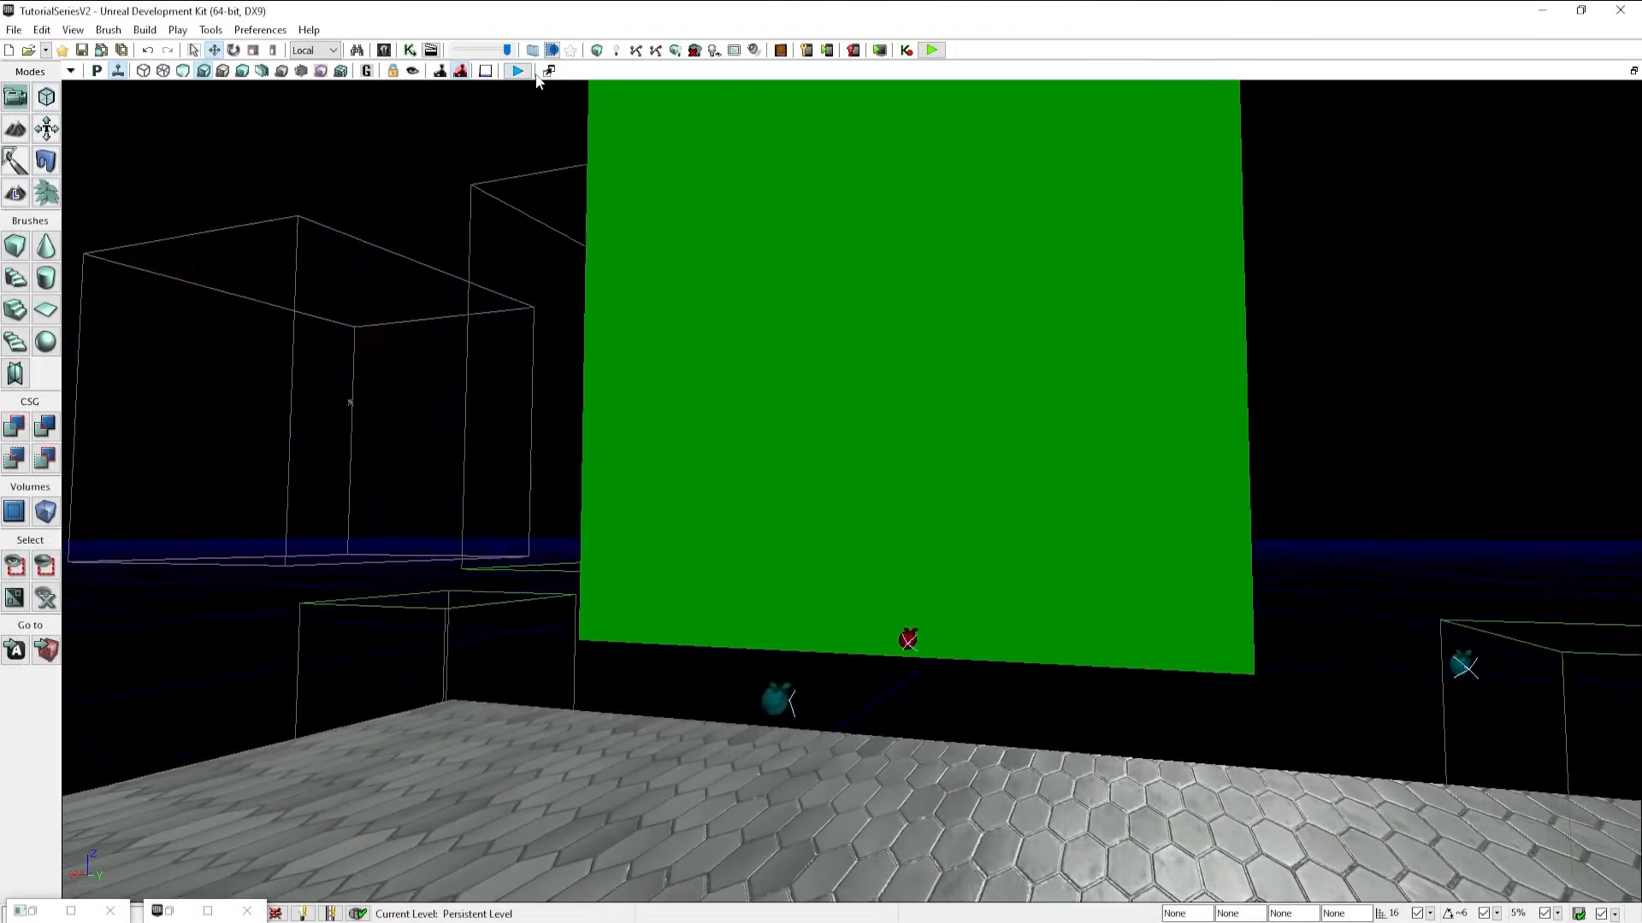
scroll(733, 117, up, 1)
click(521, 74)
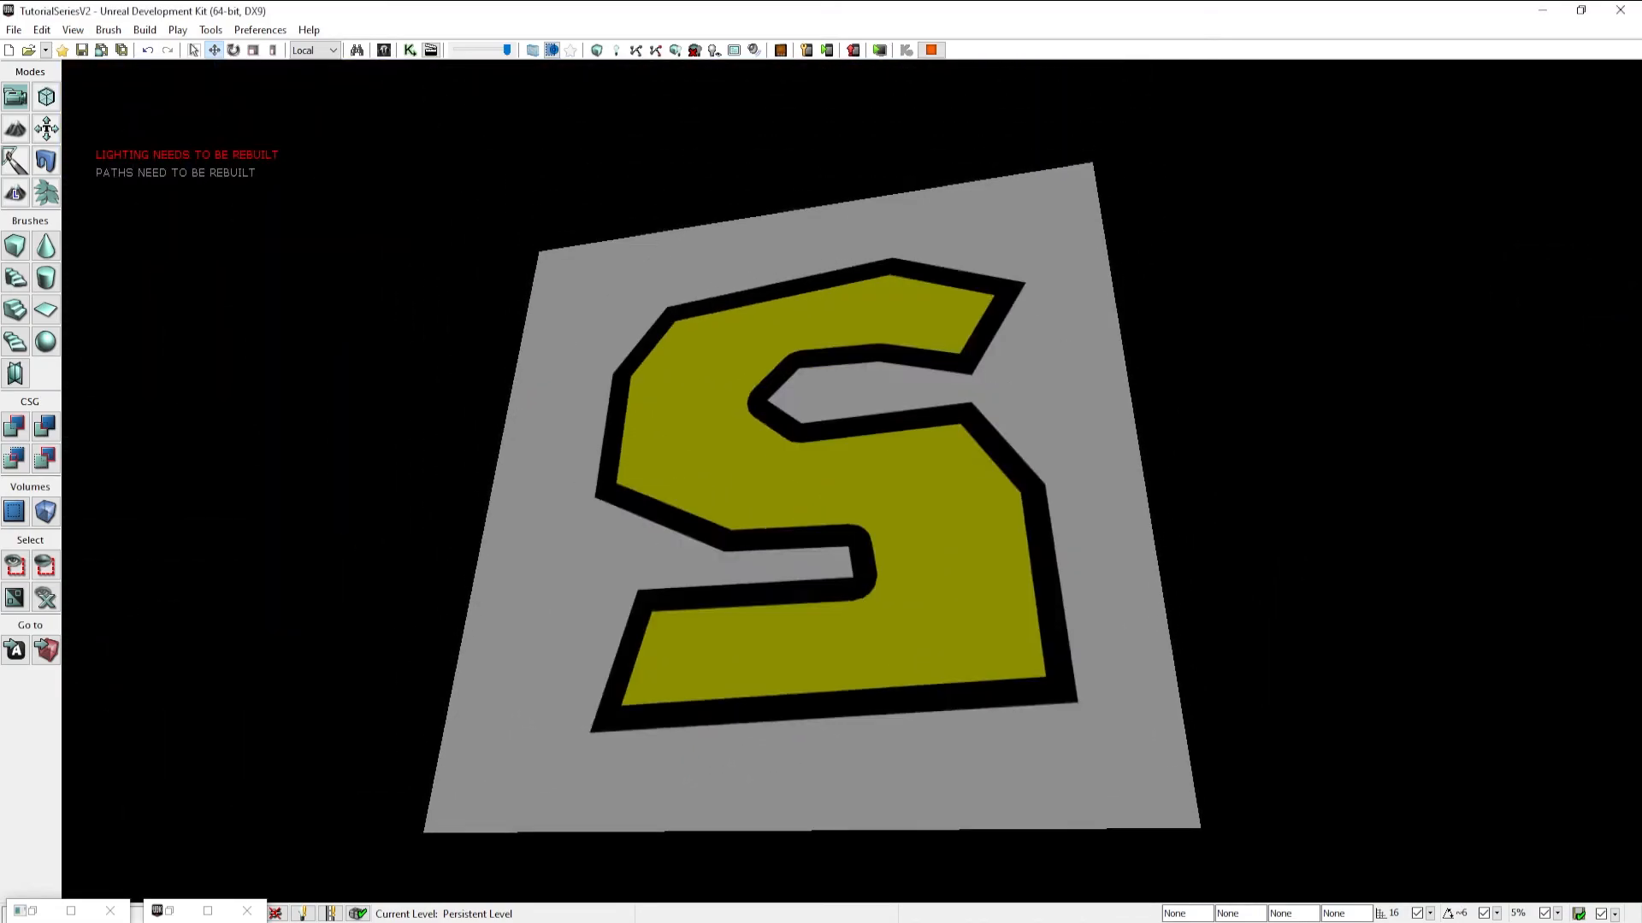
key(Escape)
Rotate the upright square plane by -180 degrees about its local Z axis and return to the translate tool
click(759, 345)
right_drag(759, 344, 800, 339)
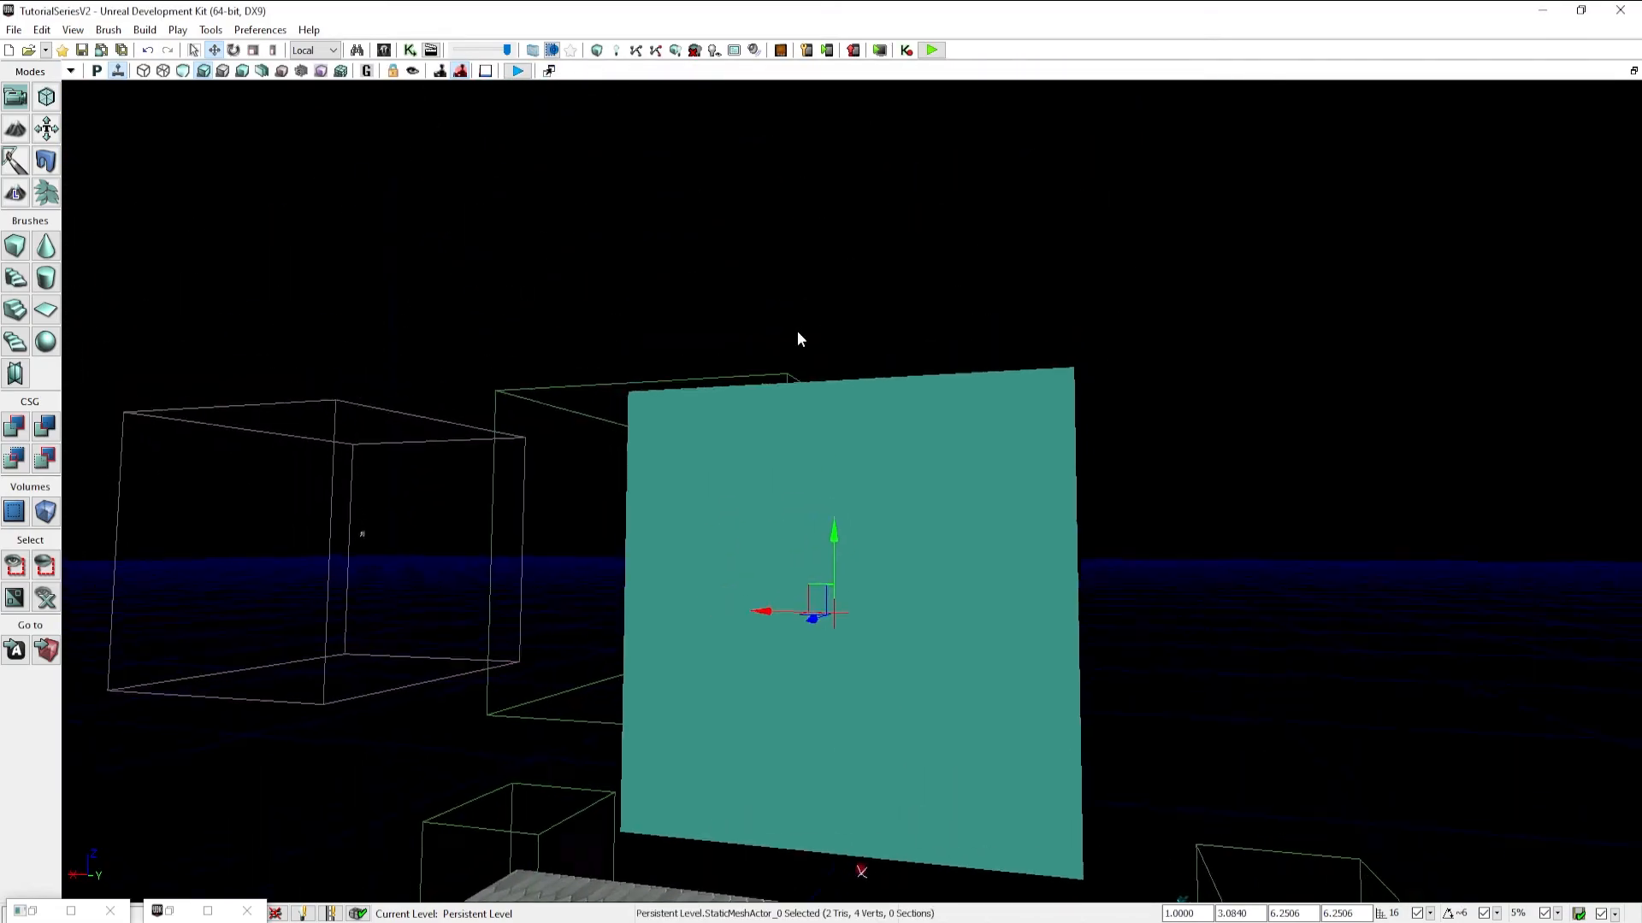
key(space)
drag(844, 566, 718, 677)
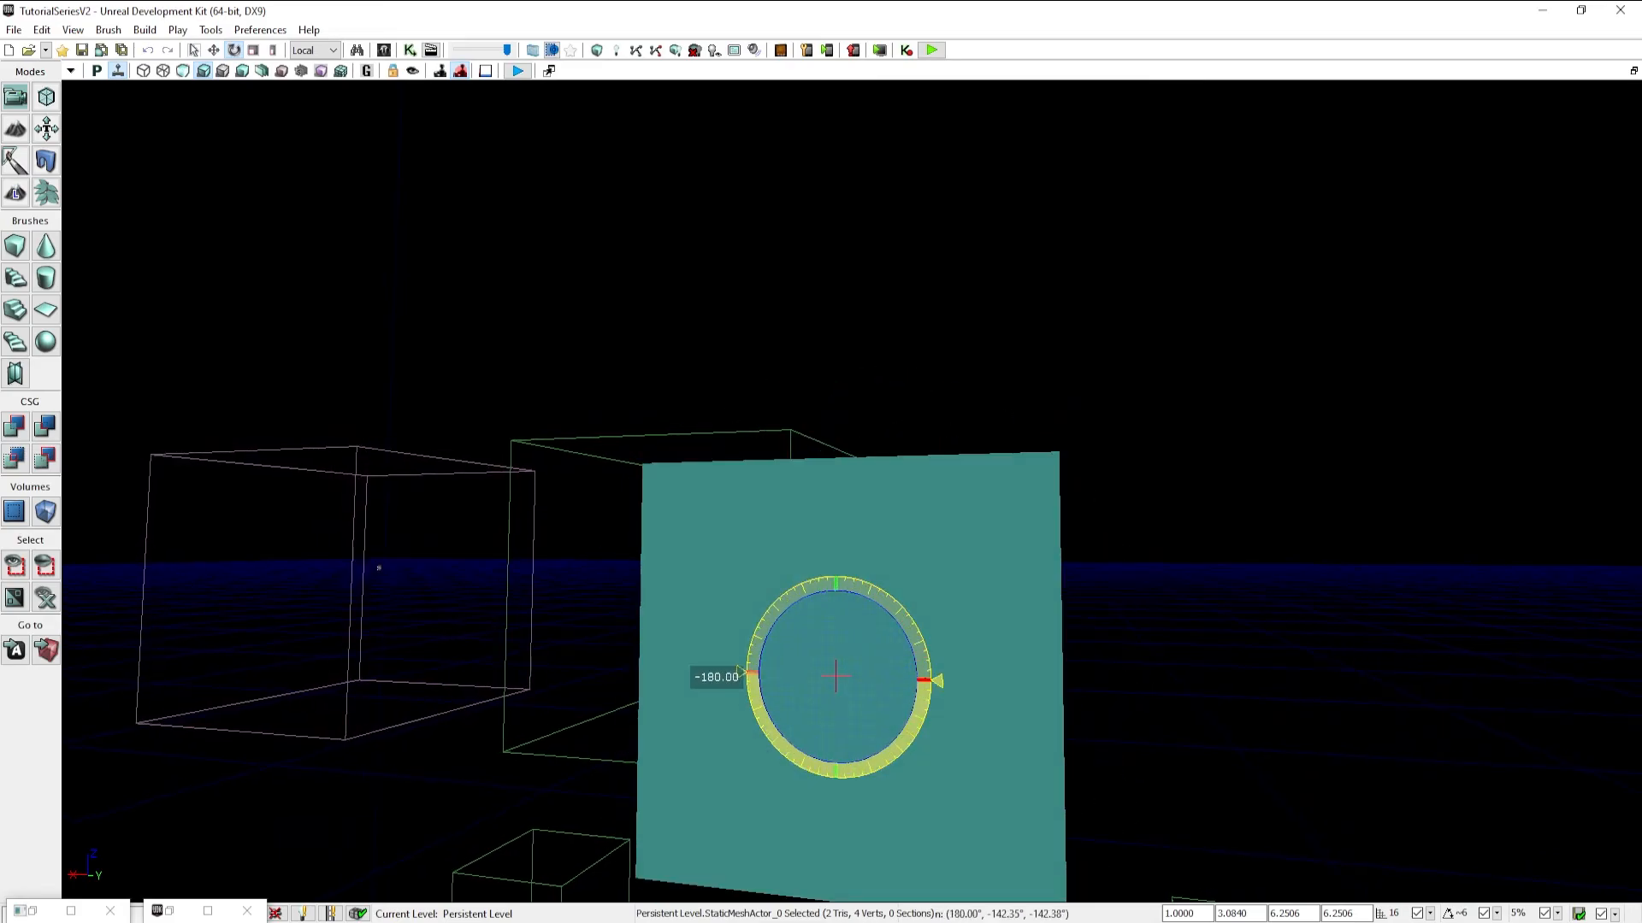
right_drag(949, 428, 1161, 361)
key(space)
key(space)
key(space)
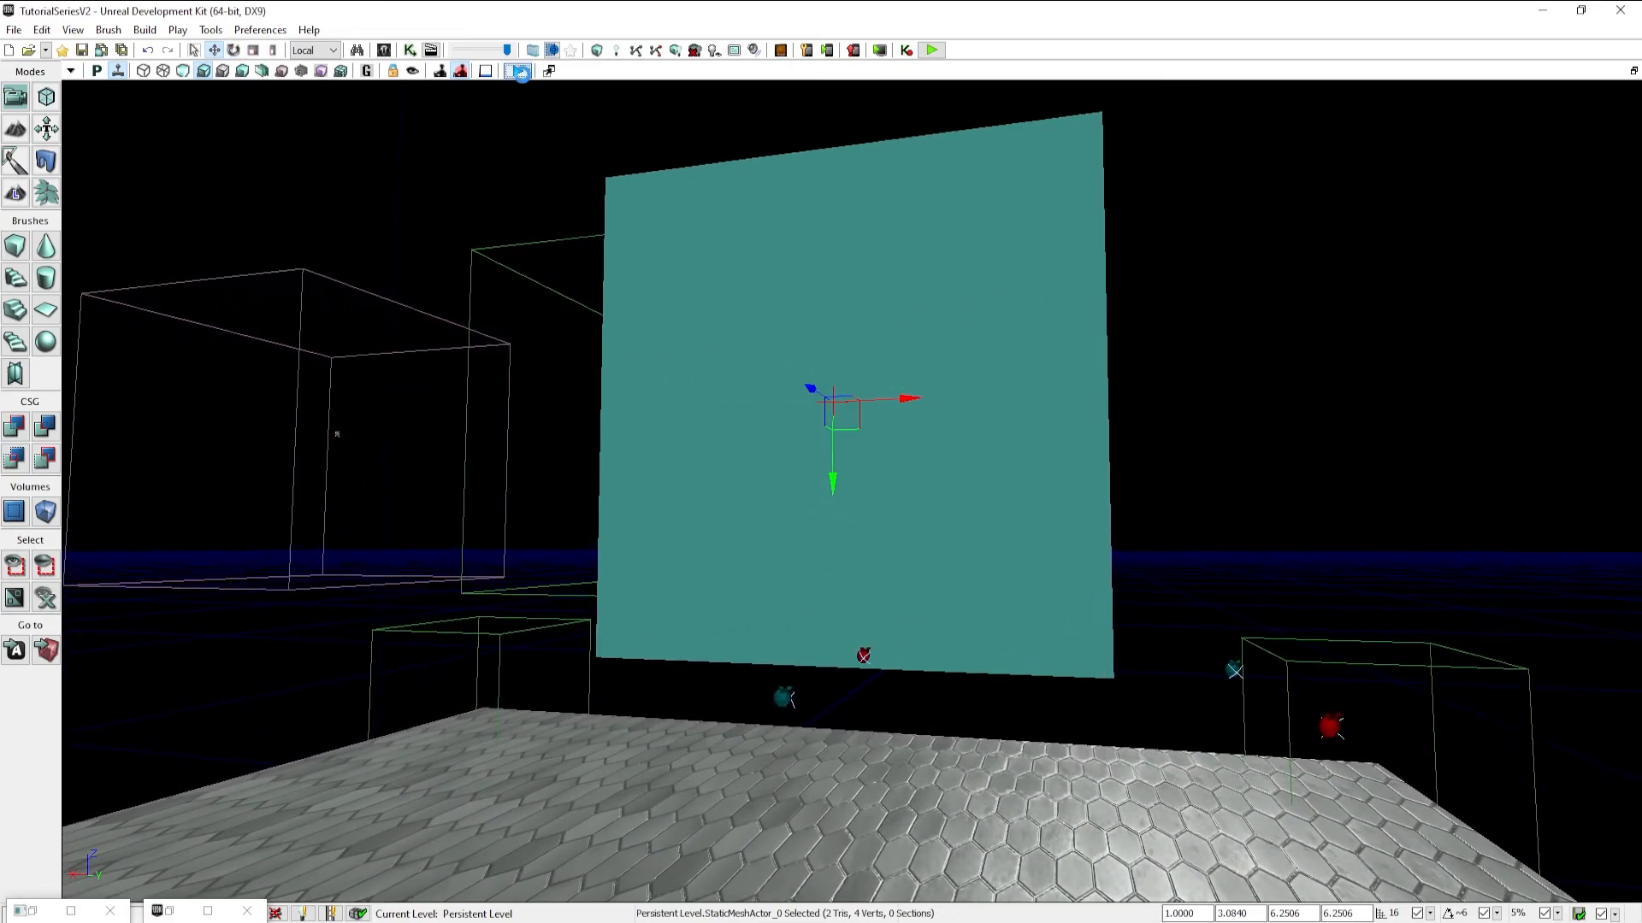
Play the level in the viewport again and examine the orientation and animation of the movie texture on the rotated plane
click(519, 71)
right_drag(852, 481, 866, 545)
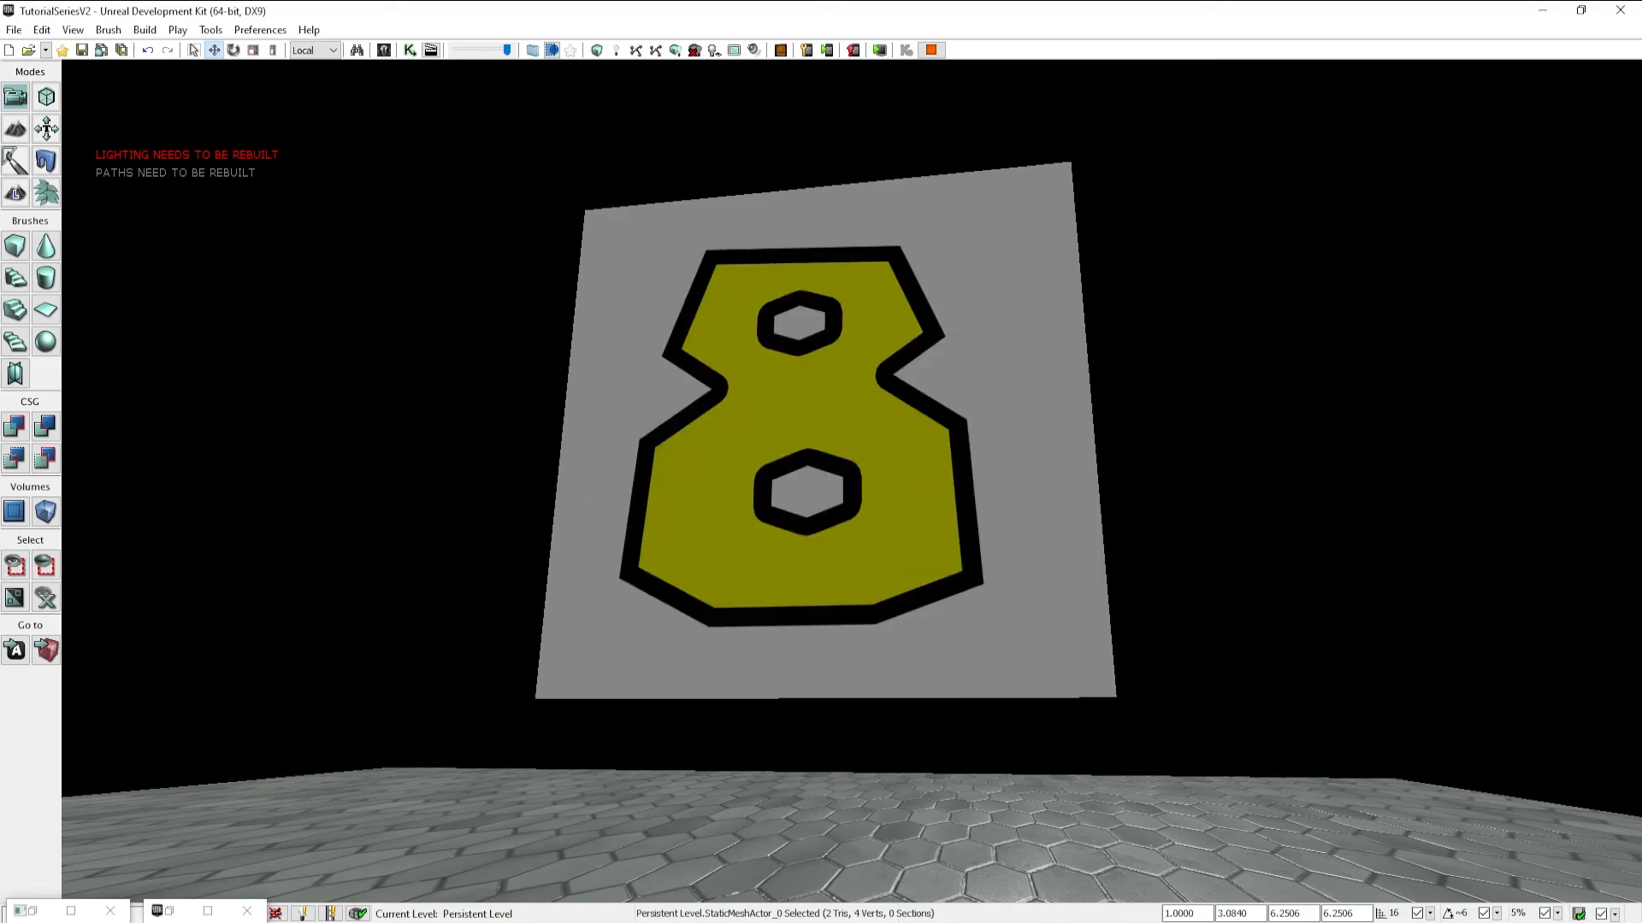
right_drag(865, 530, 893, 494)
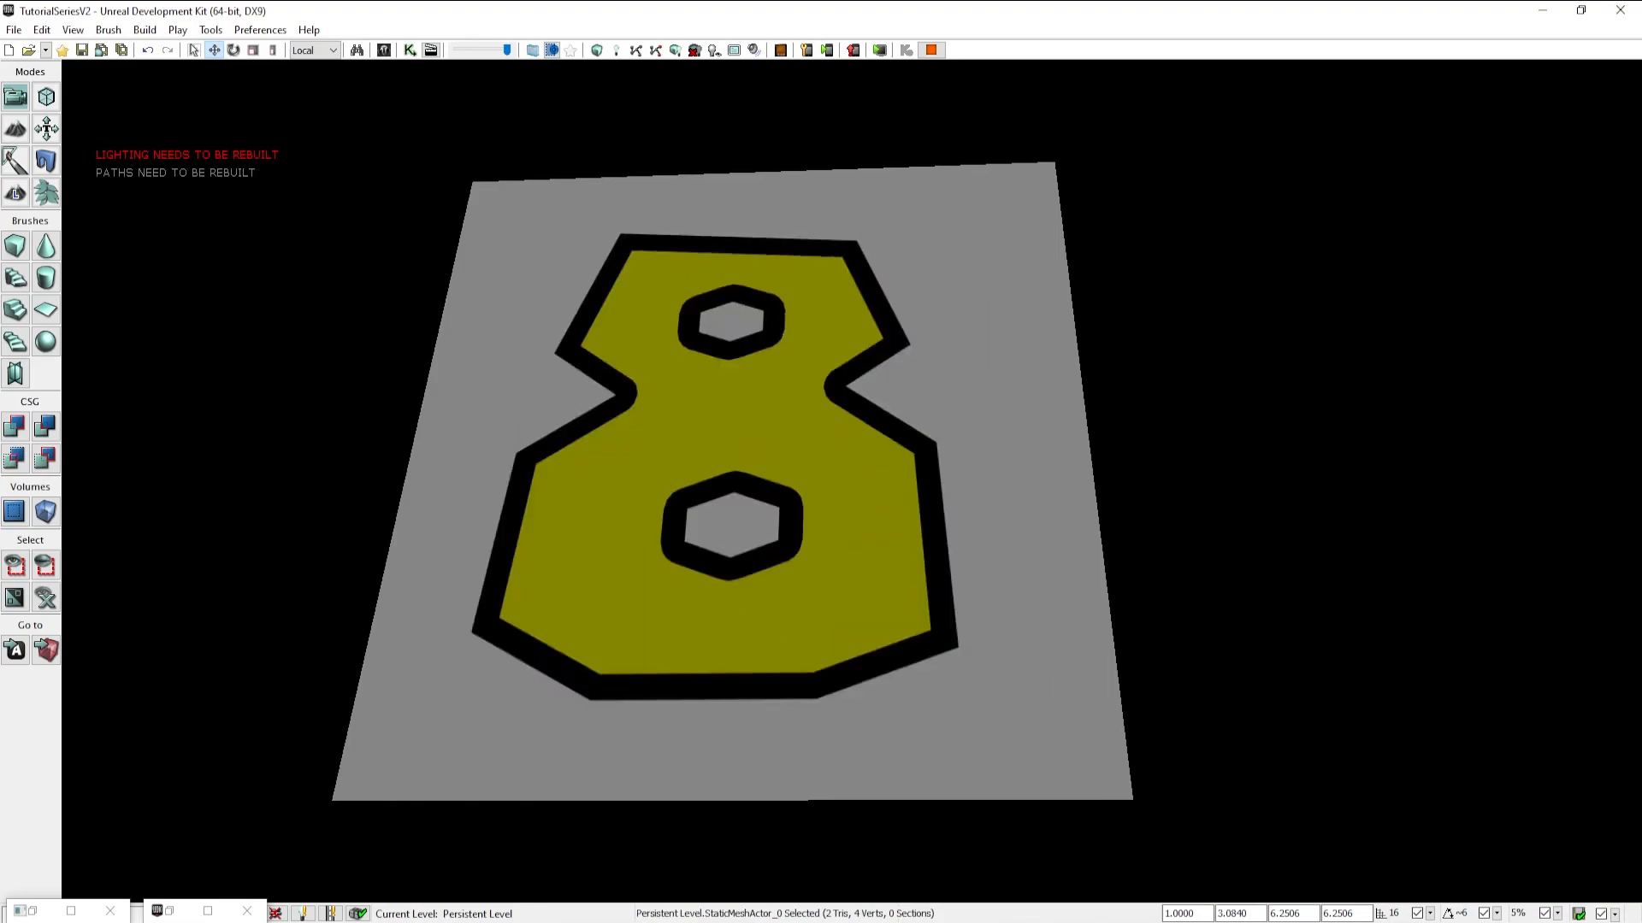
mouse_move(893, 494)
middle_down()
mouse_move(893, 515)
mouse_move(892, 479)
middle_up()
mouse_move(892, 479)
right_down()
mouse_move(864, 481)
mouse_move(889, 513)
mouse_move(932, 479)
mouse_move(872, 515)
mouse_move(883, 496)
right_up()
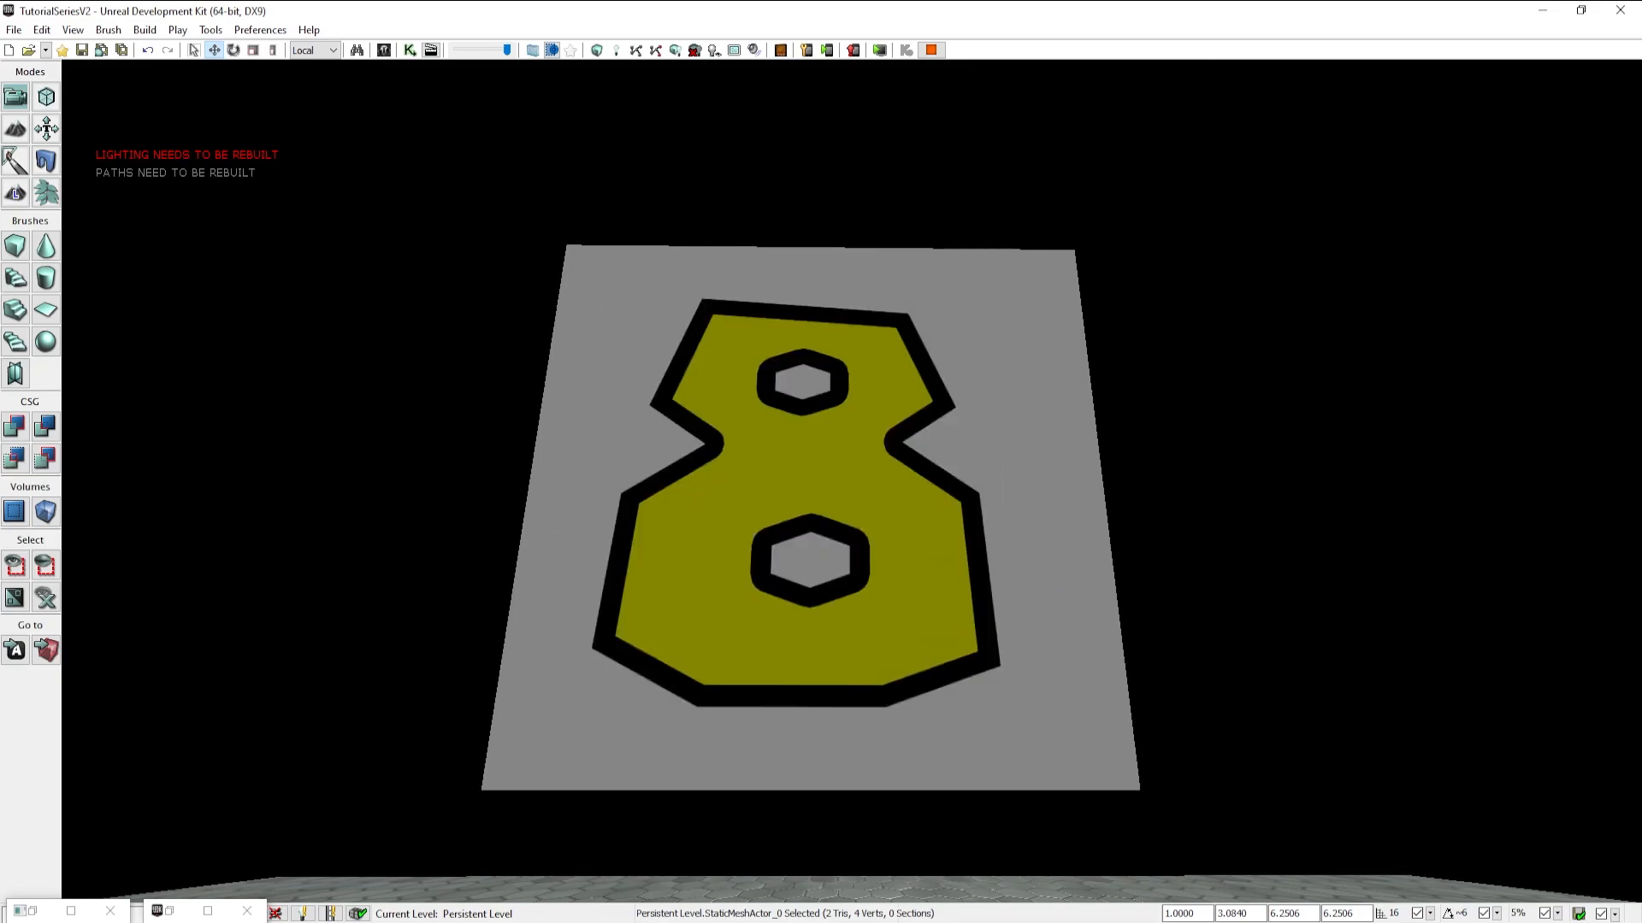
mouse_move(882, 496)
right_down()
mouse_move(848, 481)
mouse_move(894, 465)
mouse_move(881, 542)
mouse_move(889, 506)
right_up()
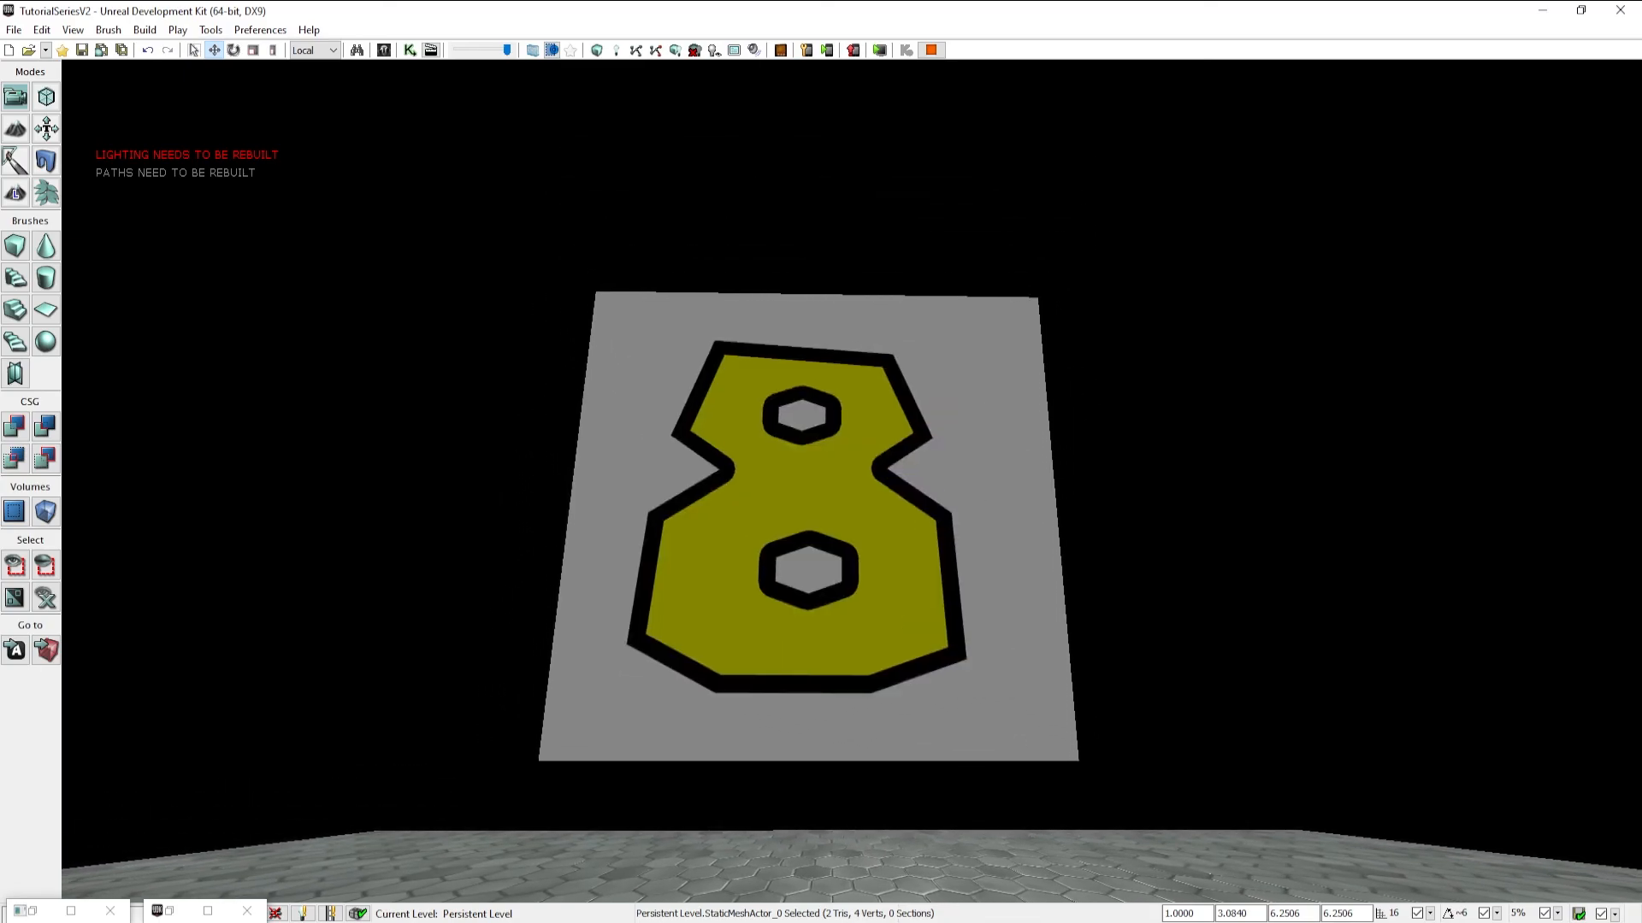